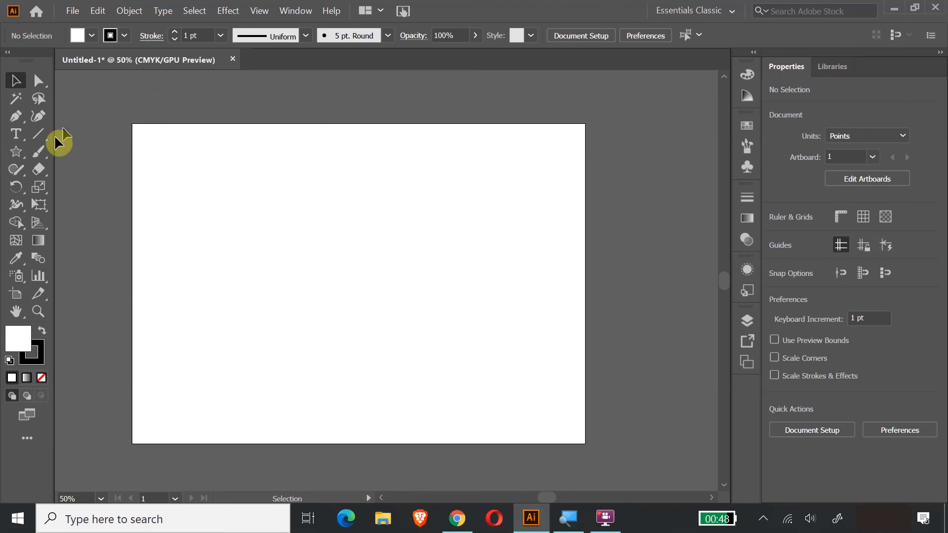
Draw a circle about 198 pt in diameter in the artboard's upper-left area and fill it with red FF0000
drag(22, 159, 68, 189)
drag(198, 176, 261, 283)
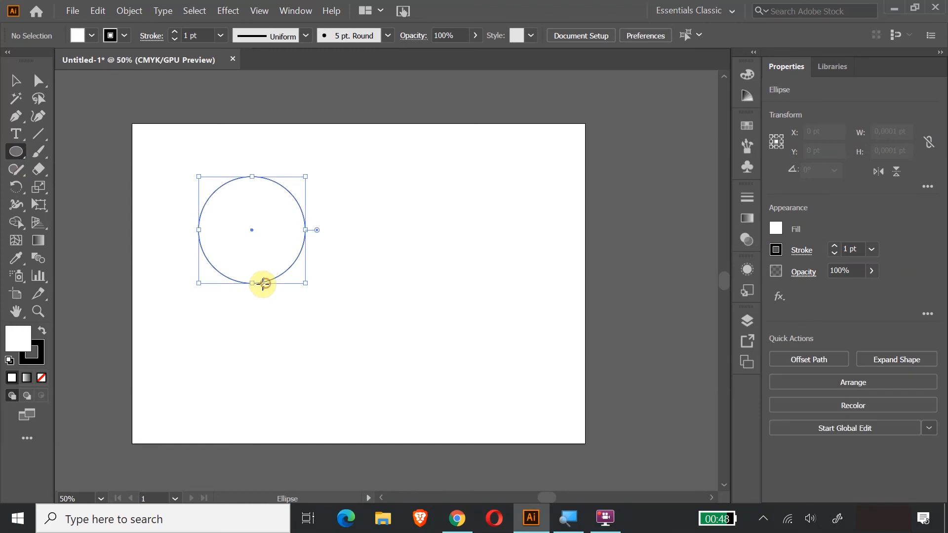
double_click(28, 337)
drag(178, 117, 294, 47)
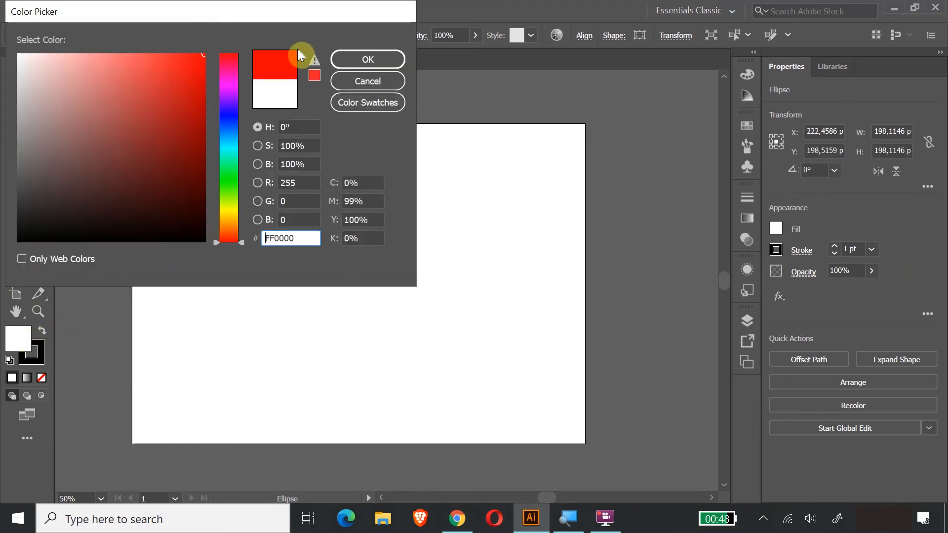
click(342, 60)
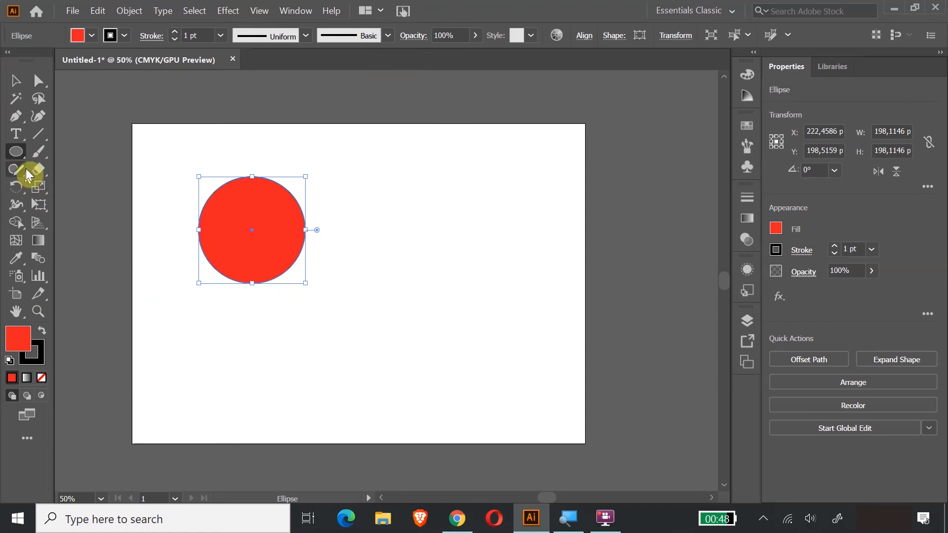
Draw a five-pointed star about 210 by 200 pt beside the circle and fill it with yellow
drag(22, 159, 64, 220)
drag(401, 215, 430, 261)
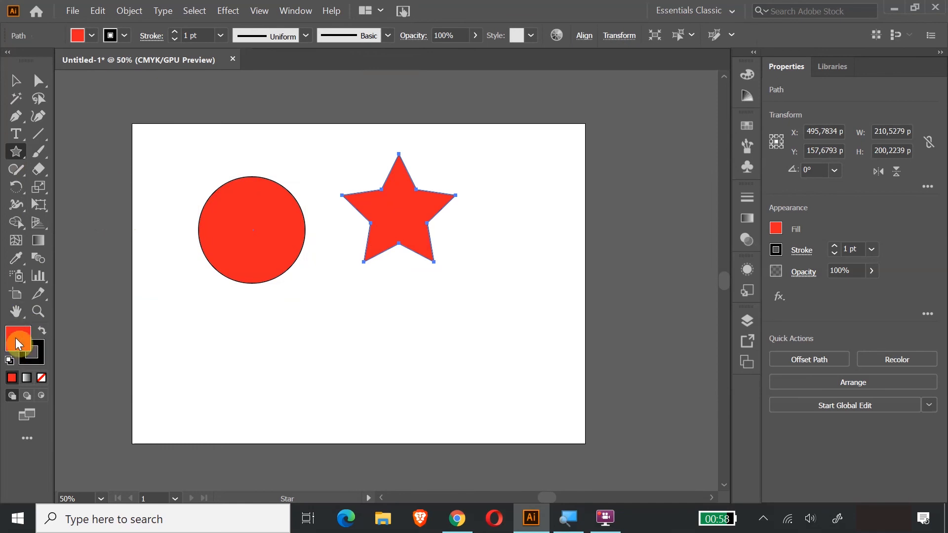
double_click(17, 343)
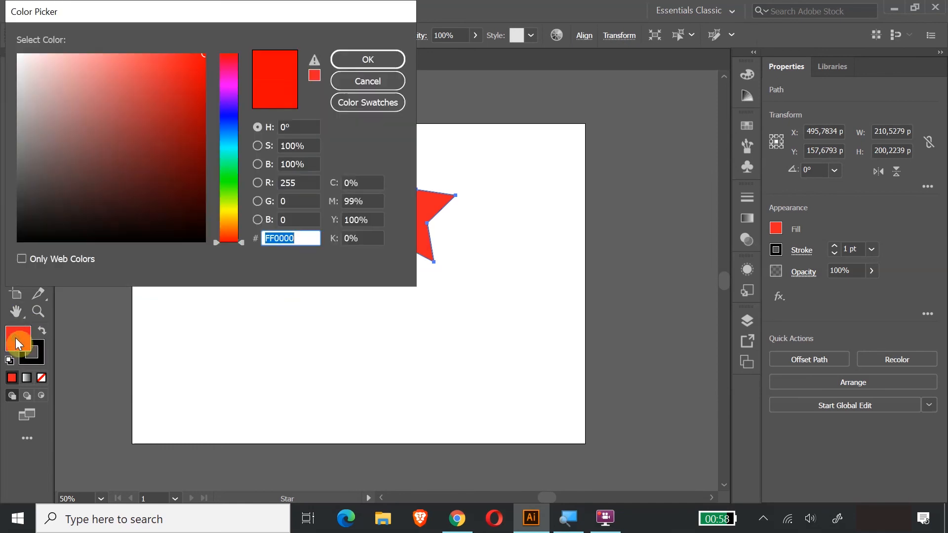
click(229, 210)
drag(185, 148, 188, 53)
click(353, 59)
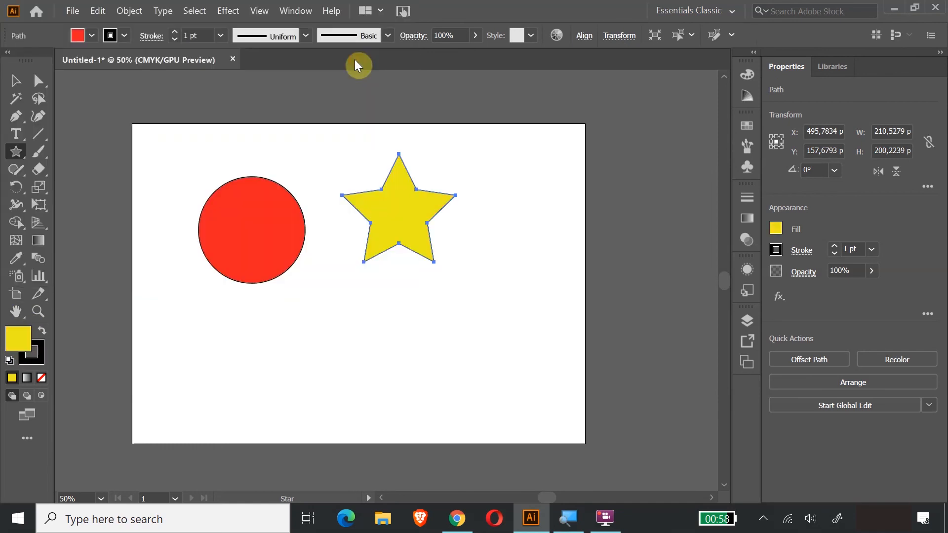
Move the red circle to the artboard's upper-left corner and place the yellow star on top of it
click(15, 80)
drag(265, 254, 214, 215)
drag(411, 231, 226, 196)
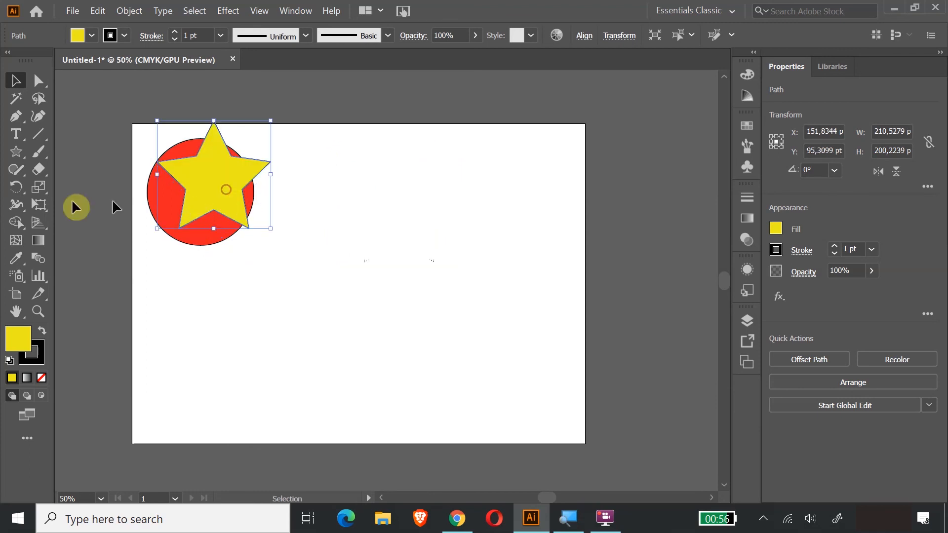
Shrink the star to about 161 by 153 pt with Free Transform, leaving two of its points sticking out of the circle
click(39, 204)
drag(159, 123, 185, 144)
drag(222, 216, 222, 190)
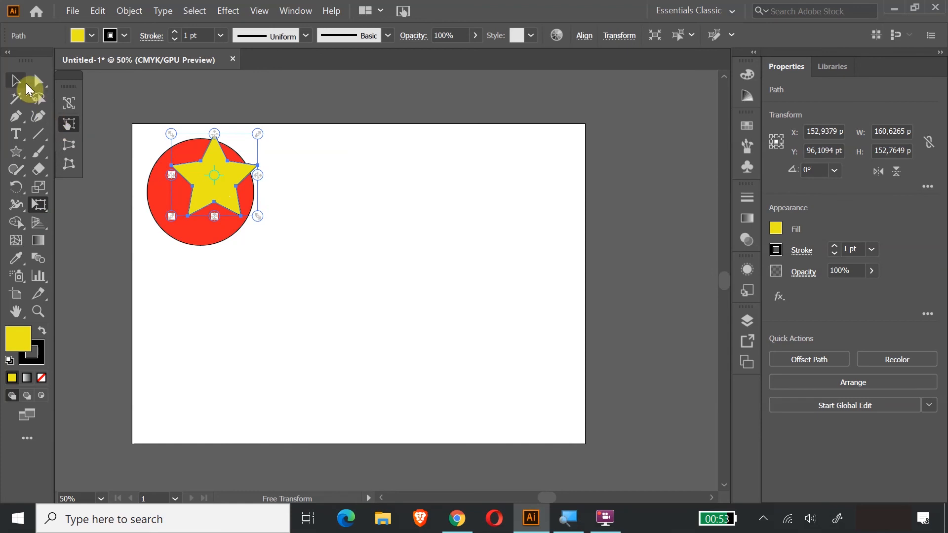
click(27, 88)
click(420, 260)
Duplicate the circle and star together and place the copy below the original in the artboard's lower-left area
drag(152, 146, 257, 248)
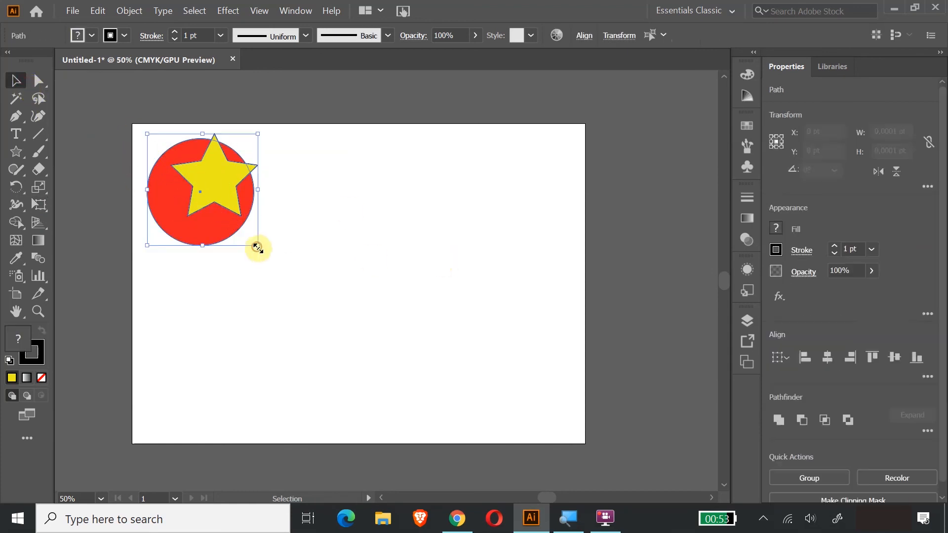
key(ctrl)
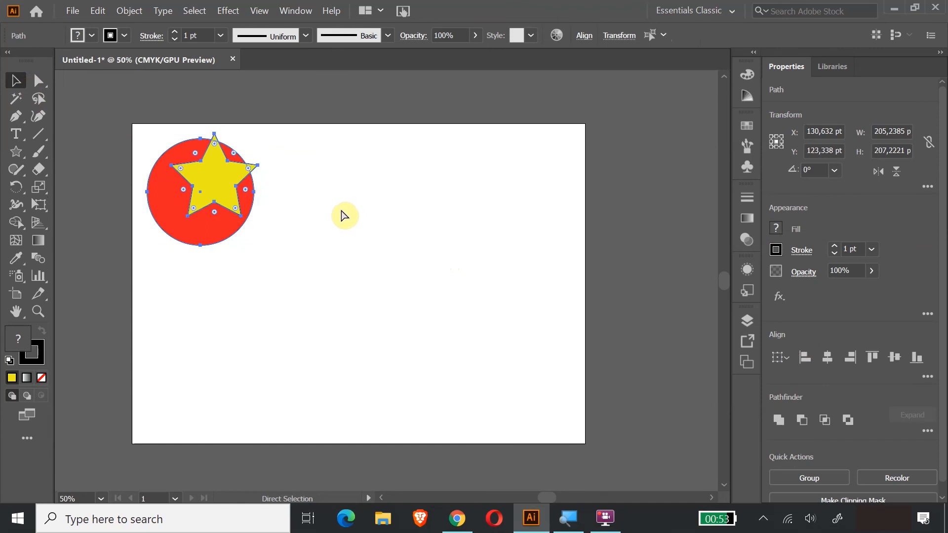
key(ctrl+c)
key(ctrl+v)
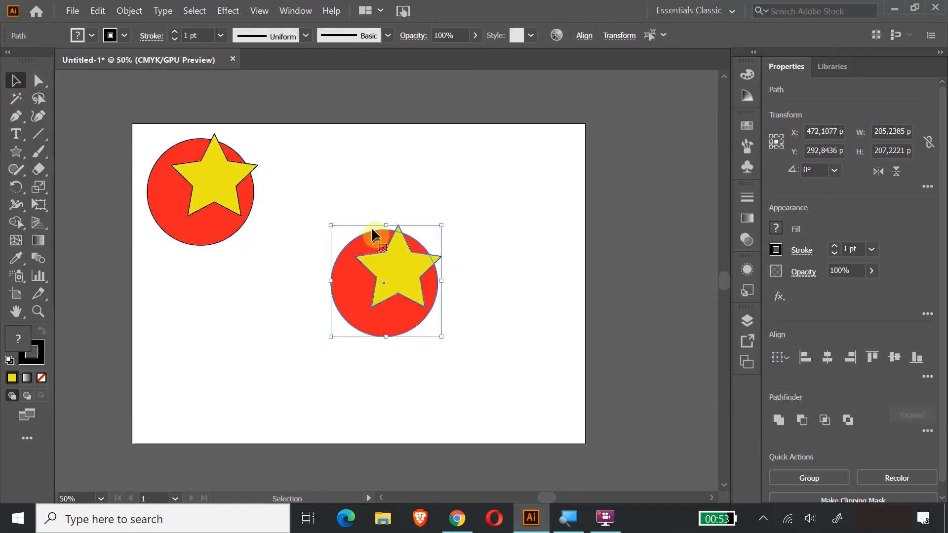
drag(398, 277, 237, 355)
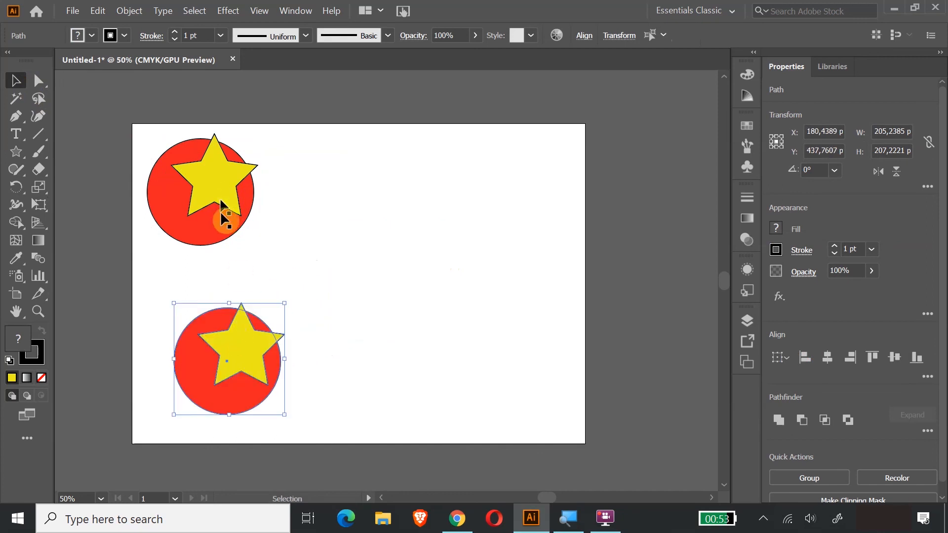
click(362, 324)
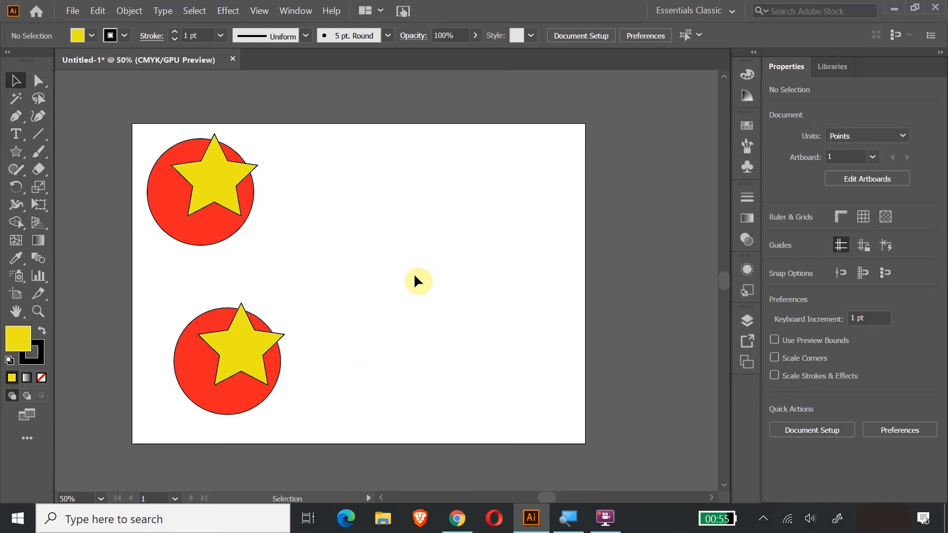
drag(147, 299, 315, 422)
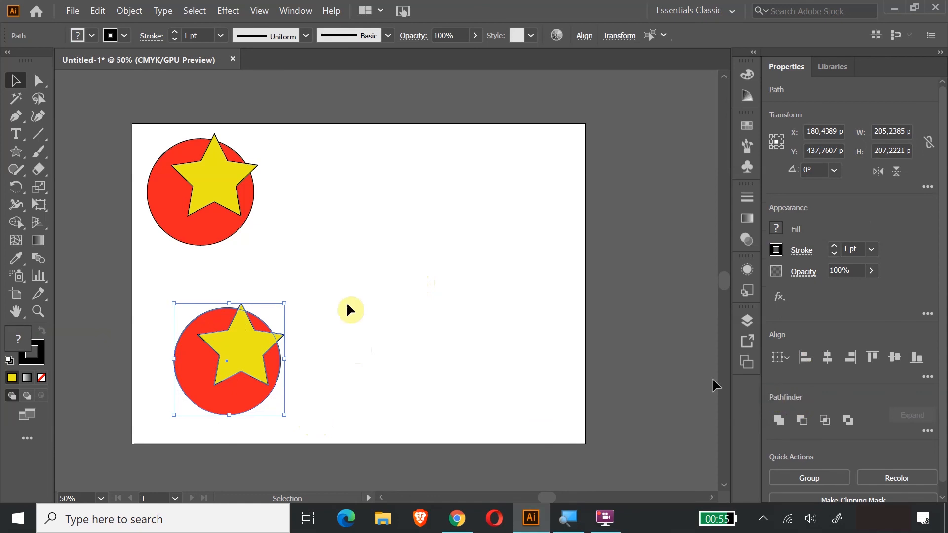
click(355, 280)
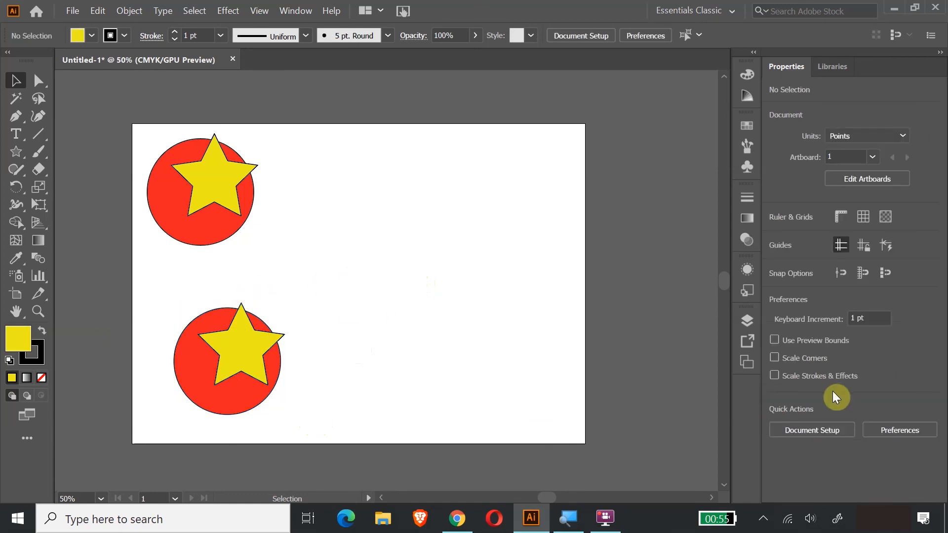
drag(156, 282, 281, 415)
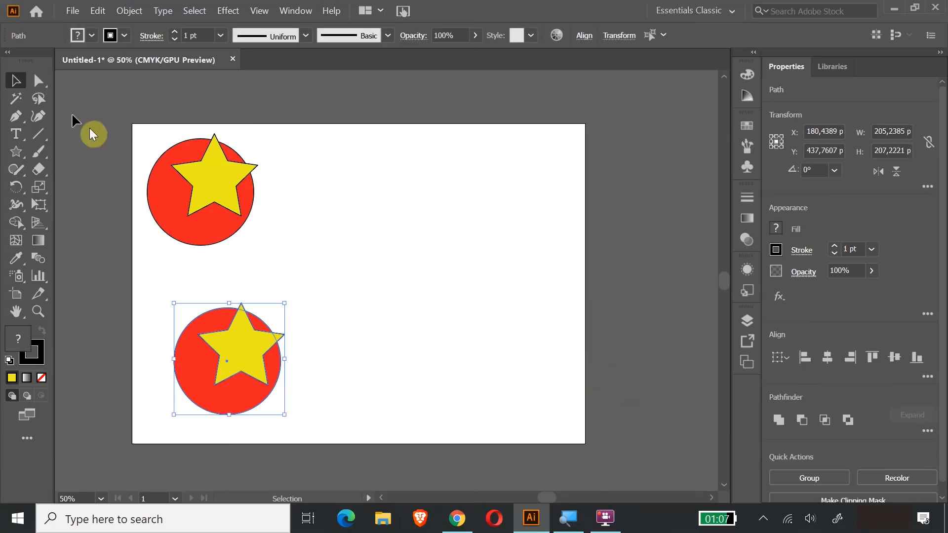
click(376, 313)
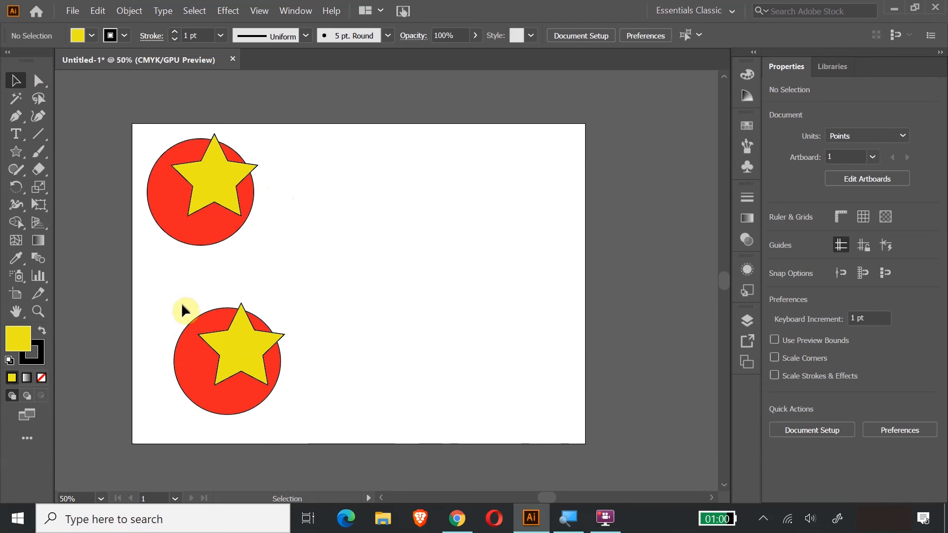
drag(179, 297, 271, 401)
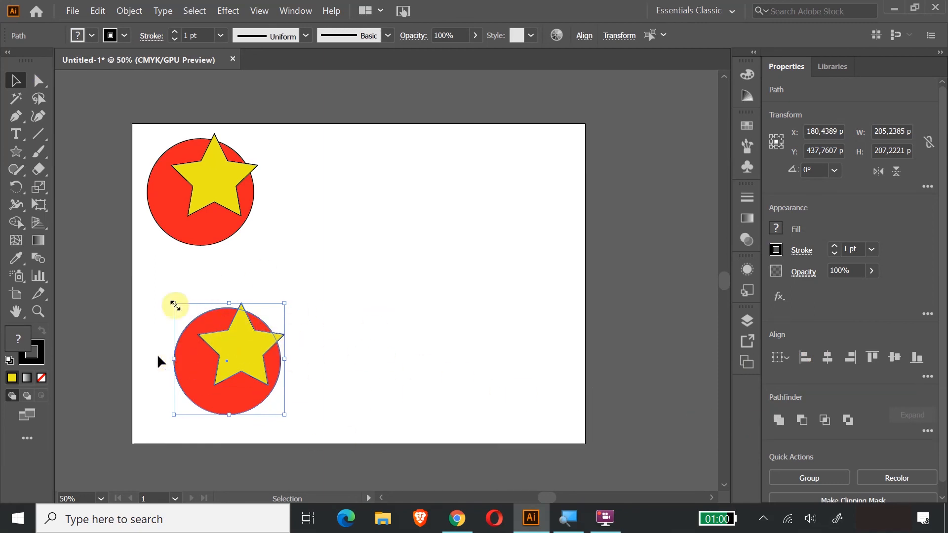
click(334, 262)
Merge the lower circle and star copy into a single shape with Pathfinder Unite
drag(155, 282, 256, 375)
click(780, 423)
click(414, 296)
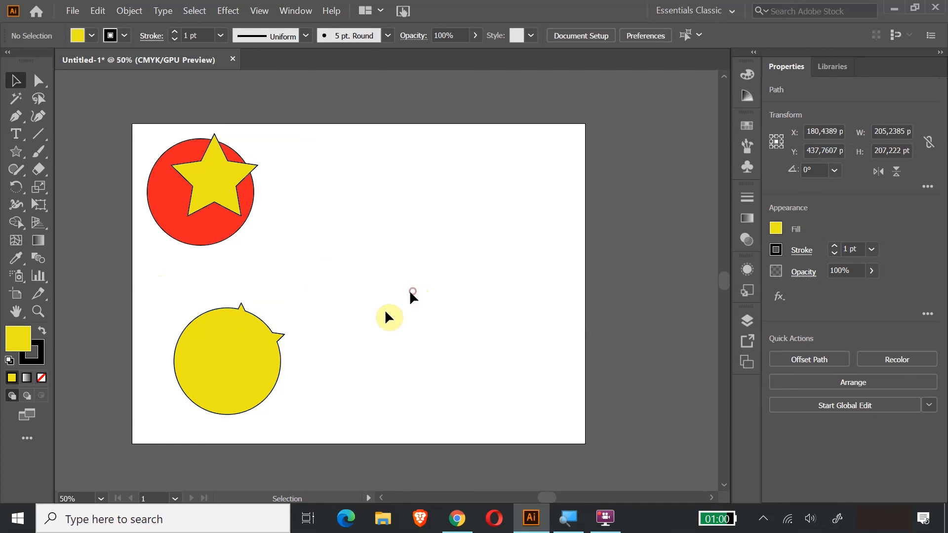
Rotate the united yellow shape about 43° so its two points stand like ears on the upper side
drag(196, 386, 197, 388)
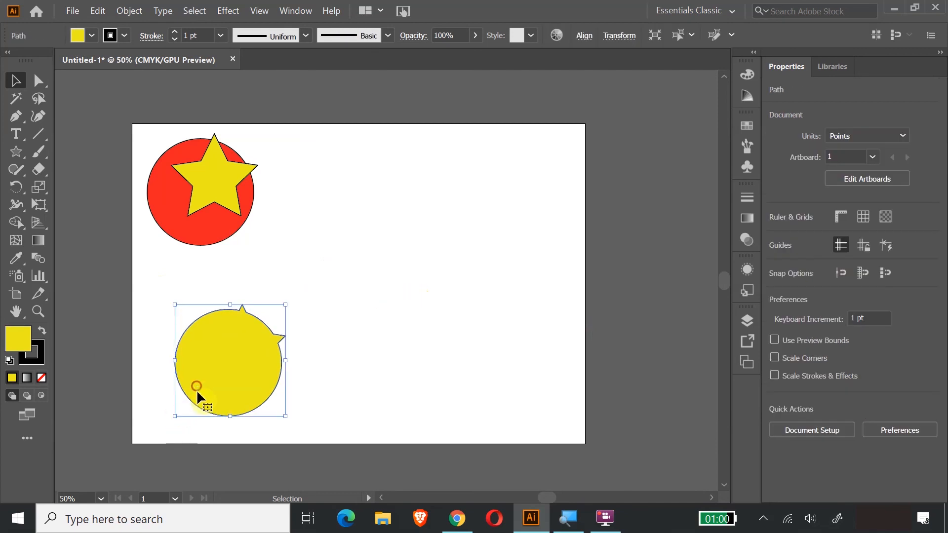
click(287, 422)
click(267, 408)
drag(287, 420, 302, 353)
click(302, 365)
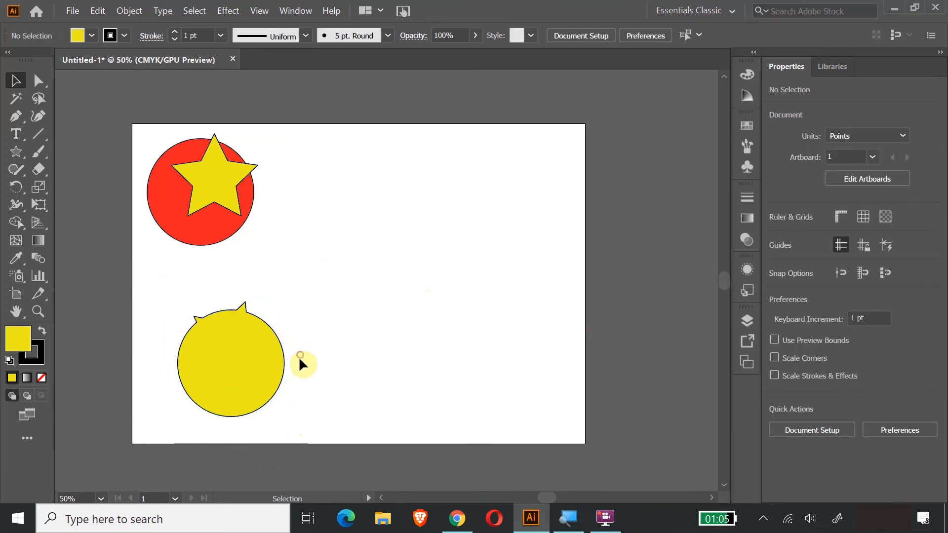
click(256, 368)
drag(314, 357, 319, 376)
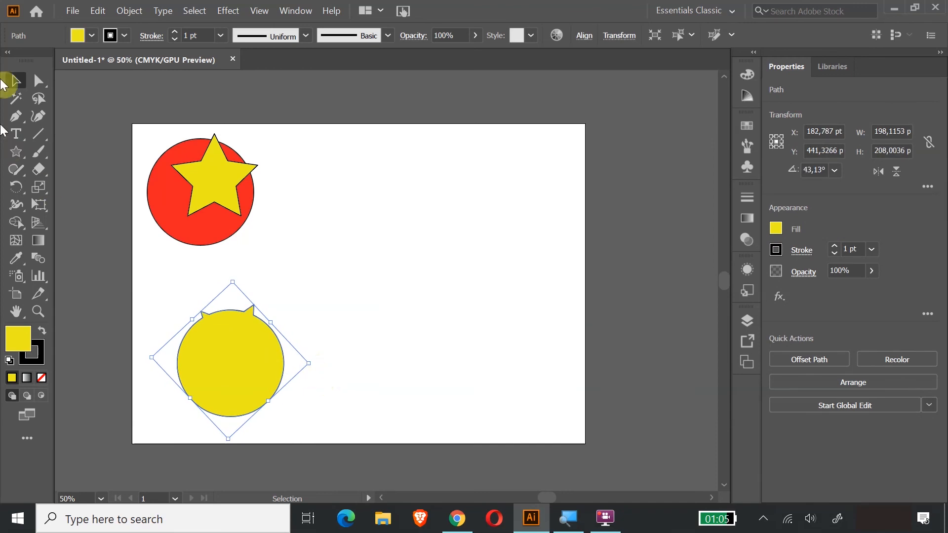
click(349, 243)
Duplicate the original circle and star and place the copy to the right of the united yellow shape
drag(146, 148, 236, 227)
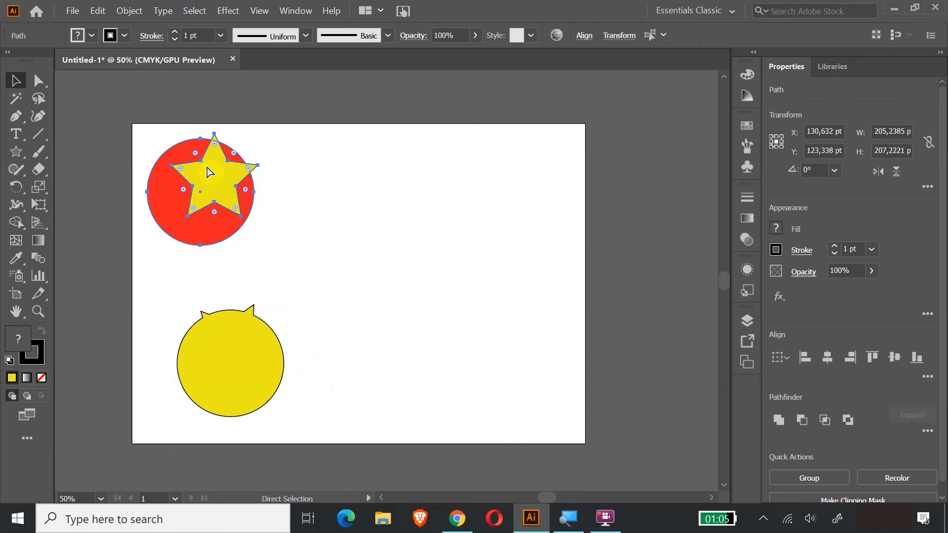
key(ctrl+c)
key(ctrl+v)
drag(394, 280, 375, 368)
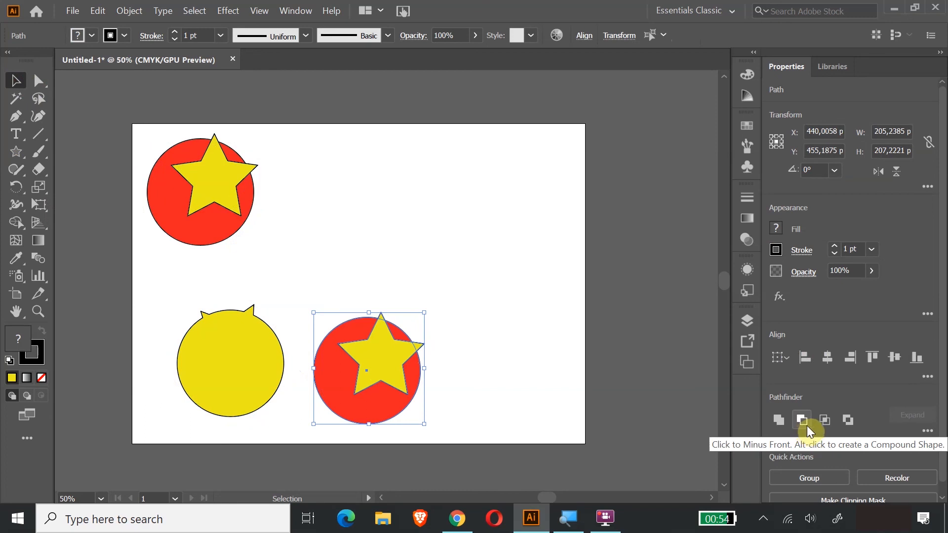
Cut the star out of the circle in the new copy with Pathfinder Minus Front
click(425, 253)
click(386, 360)
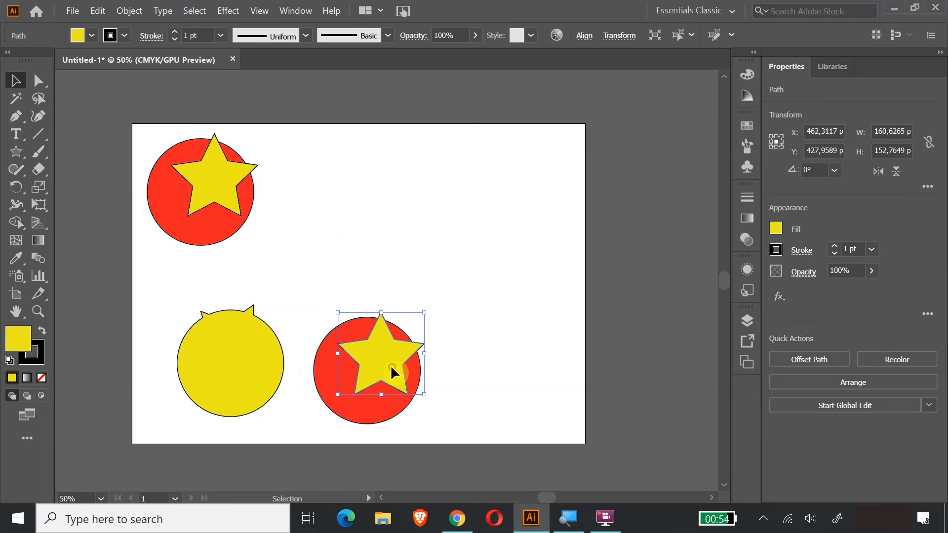
click(321, 365)
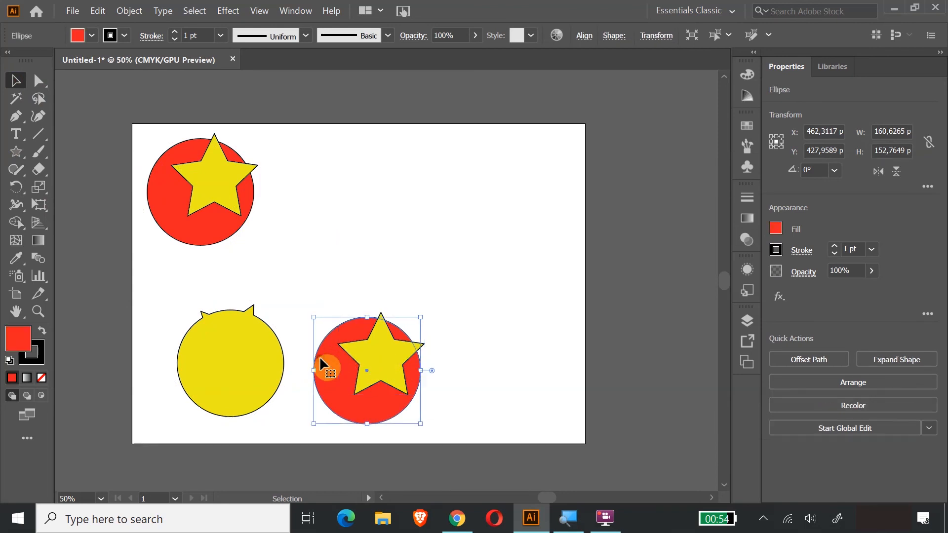
click(350, 259)
drag(329, 287, 407, 404)
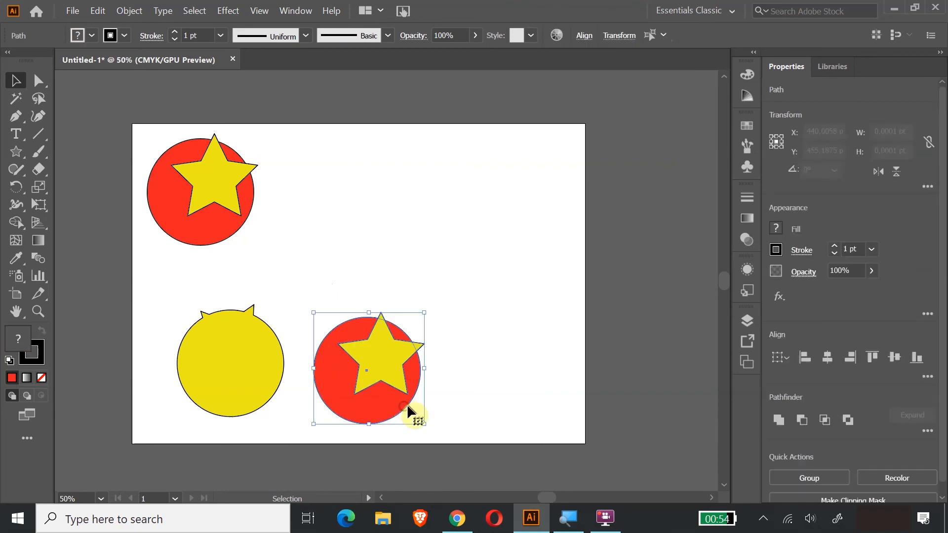
click(800, 419)
click(490, 317)
Shift the united yellow shape and the red cut-out circle left to free space in the lower row
drag(252, 357, 227, 363)
drag(399, 414, 366, 412)
click(514, 312)
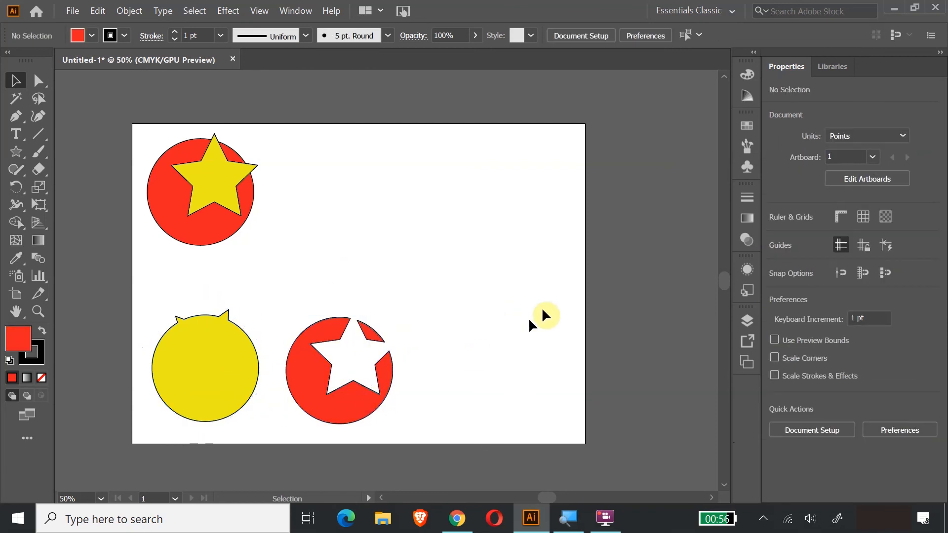
Duplicate the original star and circle again and place the copy to the right of the red cut-out circle
click(209, 170)
shift+click(158, 195)
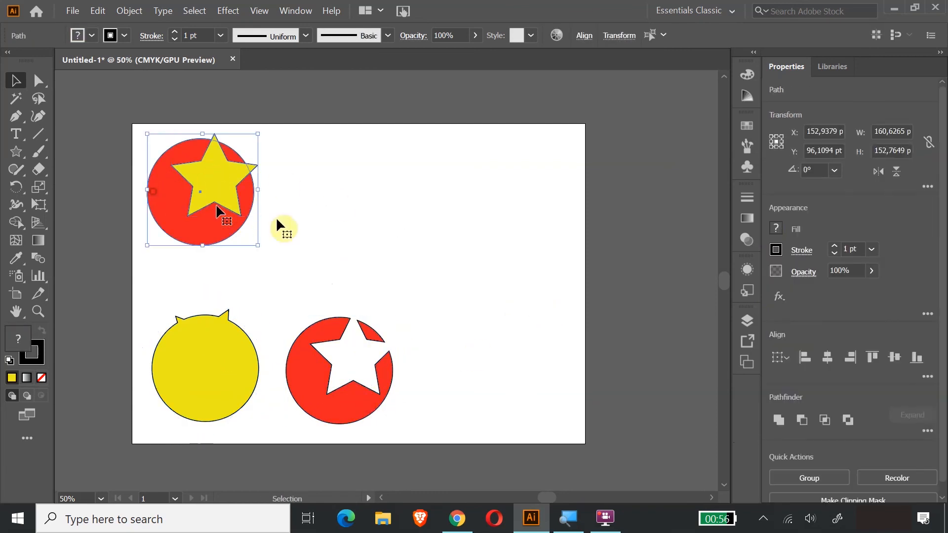
key(ctrl+c)
key(ctrl+v)
drag(407, 280, 484, 354)
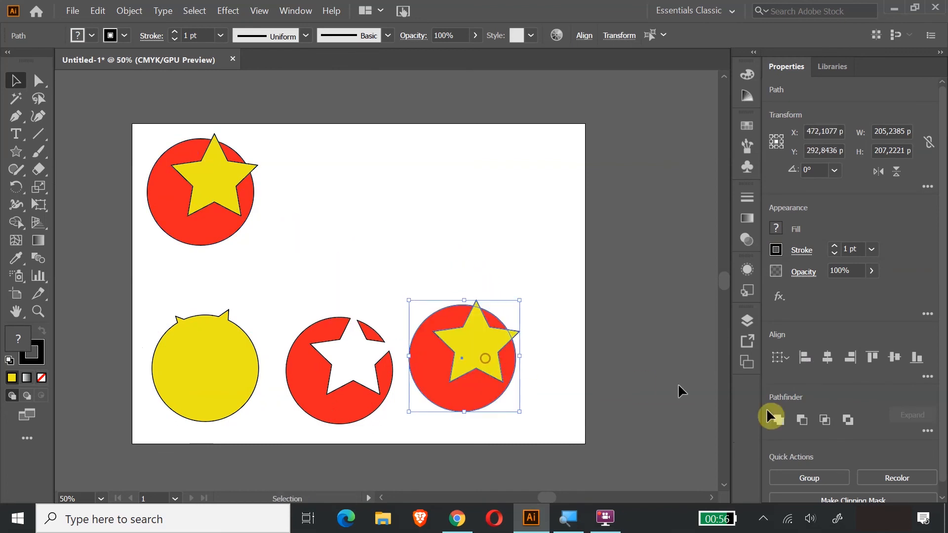
Keep only the overlap of the copied star and circle with Pathfinder Intersect, and move the result above the red cut-out circle
click(826, 421)
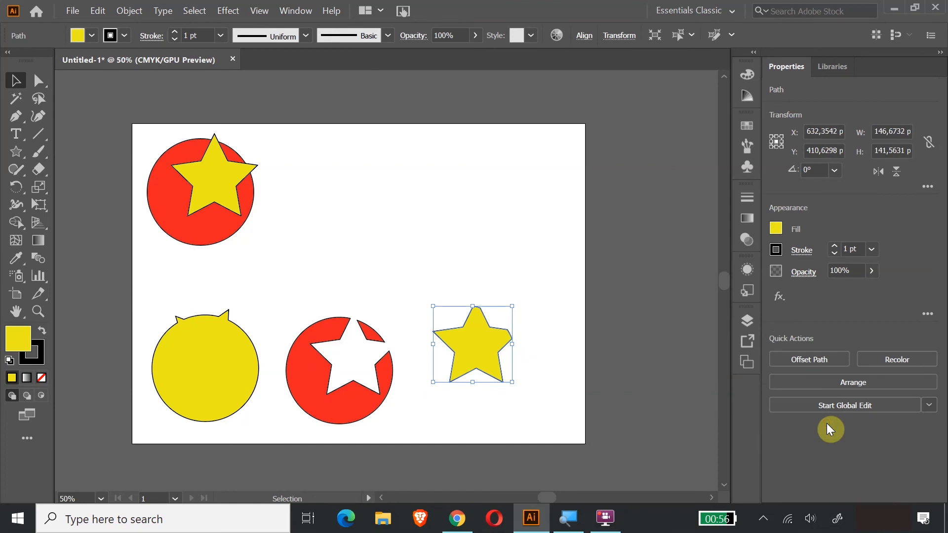
click(455, 247)
drag(487, 339, 354, 262)
click(518, 333)
Duplicate the original circle and star once more and place the copy at the lower row's vacated right end
drag(140, 142, 231, 212)
key(ctrl+c)
key(ctrl+v)
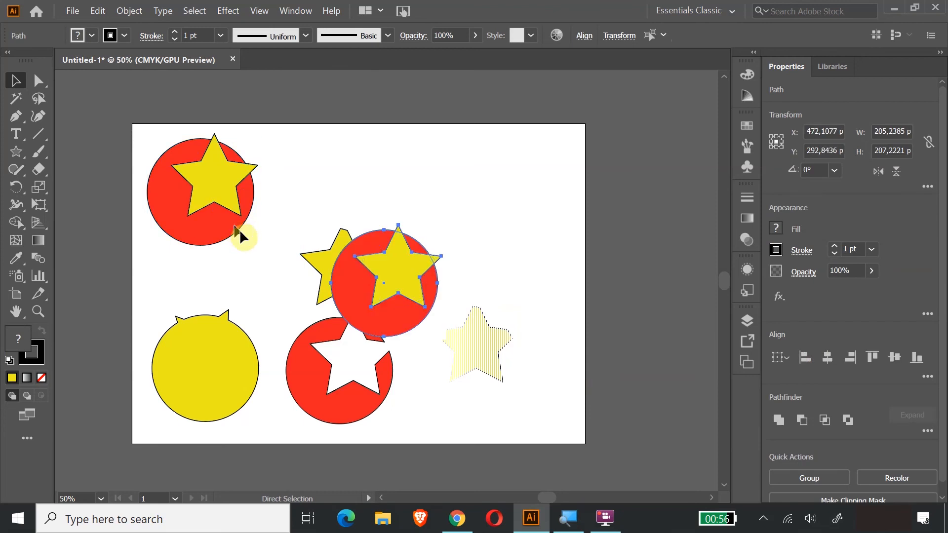
drag(419, 274, 505, 350)
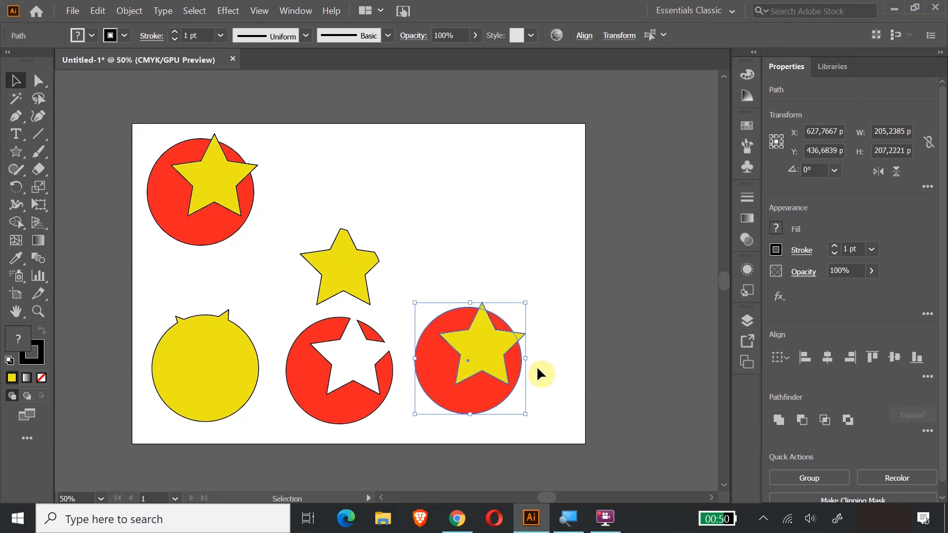
Apply Pathfinder Exclude to the last circle and star copy, and position the resulting group in the artboard's lower-right area
click(847, 421)
click(434, 277)
mouse_move(335, 396)
mouse_down()
mouse_move(355, 388)
mouse_move(339, 385)
mouse_move(349, 393)
mouse_move(342, 382)
mouse_up()
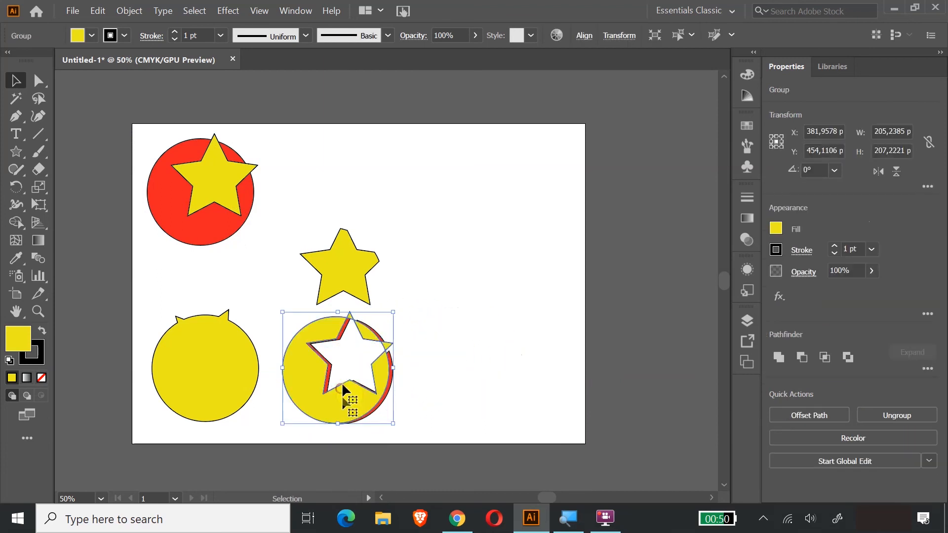
click(451, 365)
drag(288, 361, 428, 376)
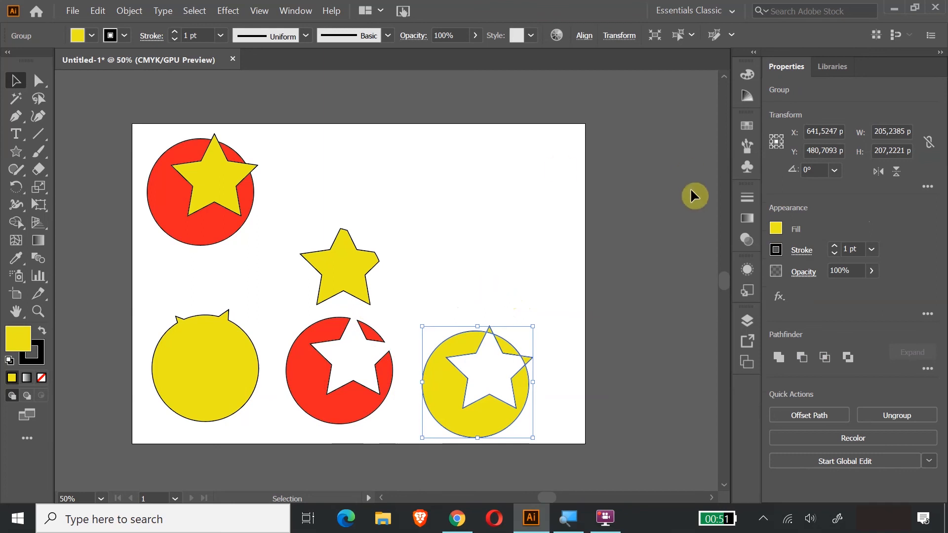
Scale the four Pathfinder results down together to about half size and move them beside the original circle and star
click(349, 259)
drag(343, 272, 322, 184)
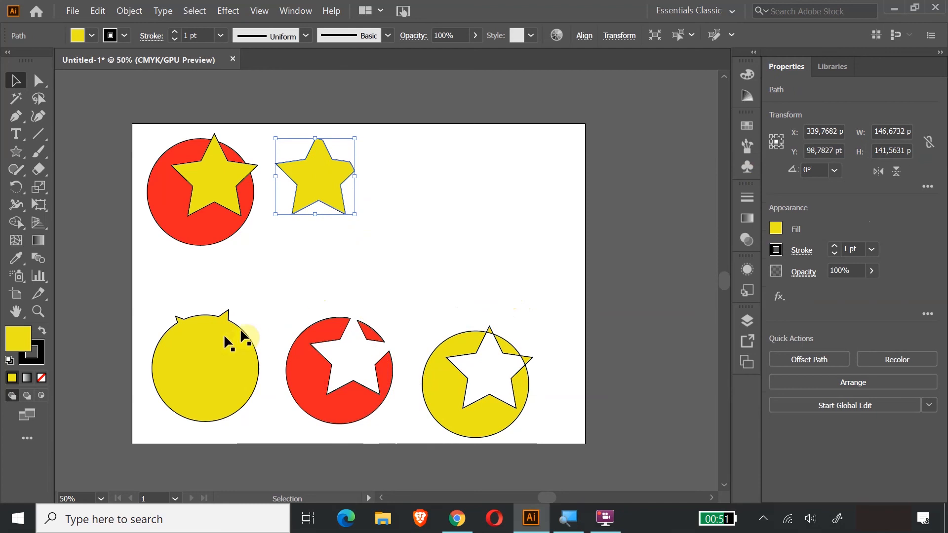
key(ctrl+z)
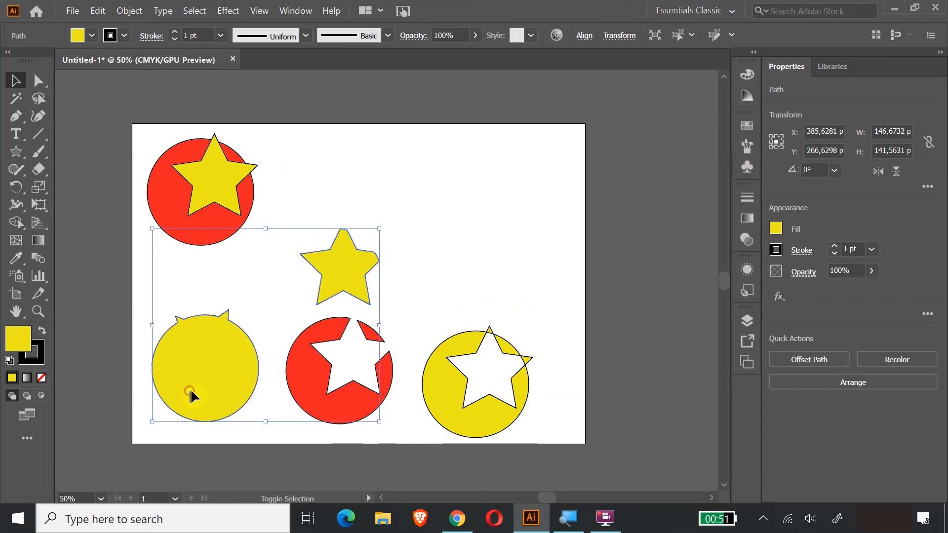
shift+click(189, 389)
shift+click(308, 408)
shift+click(471, 419)
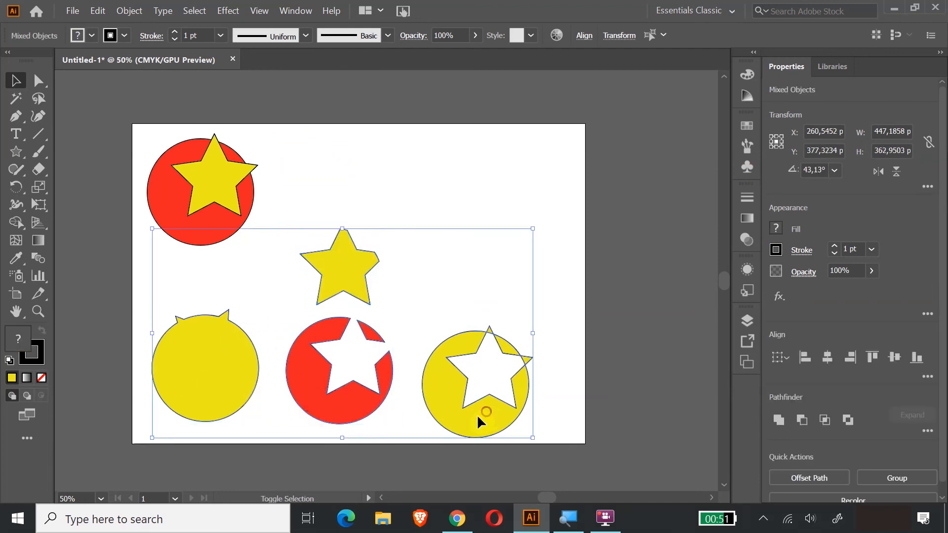
click(40, 208)
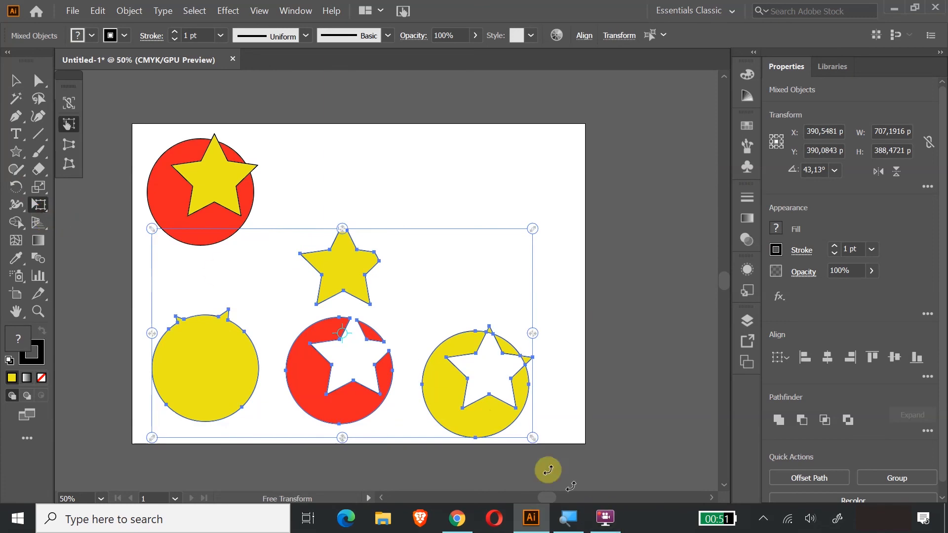
drag(532, 438, 353, 342)
drag(186, 303, 299, 192)
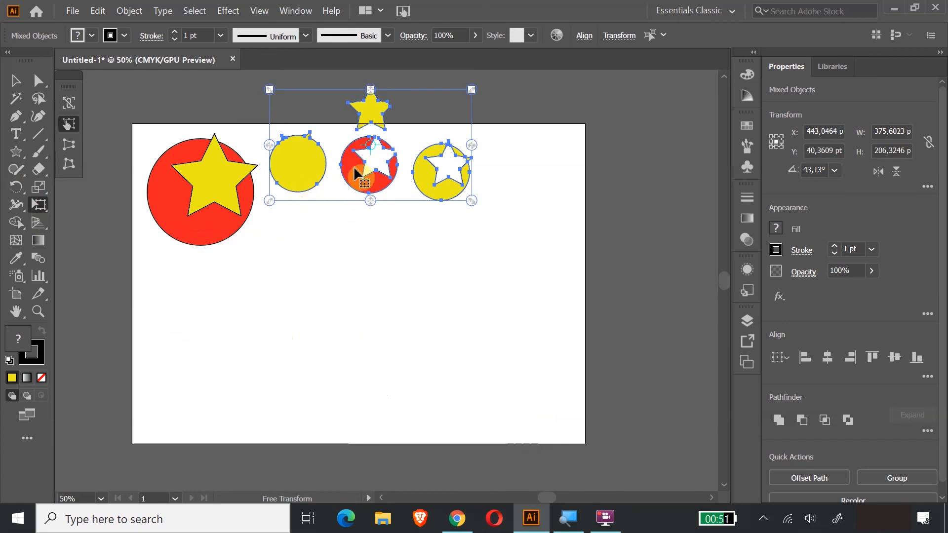
Arrange the four reduced results in one row beside the original, placing the intersected star at the row's right end
key(v)
click(177, 90)
drag(375, 116, 514, 172)
drag(446, 184, 444, 183)
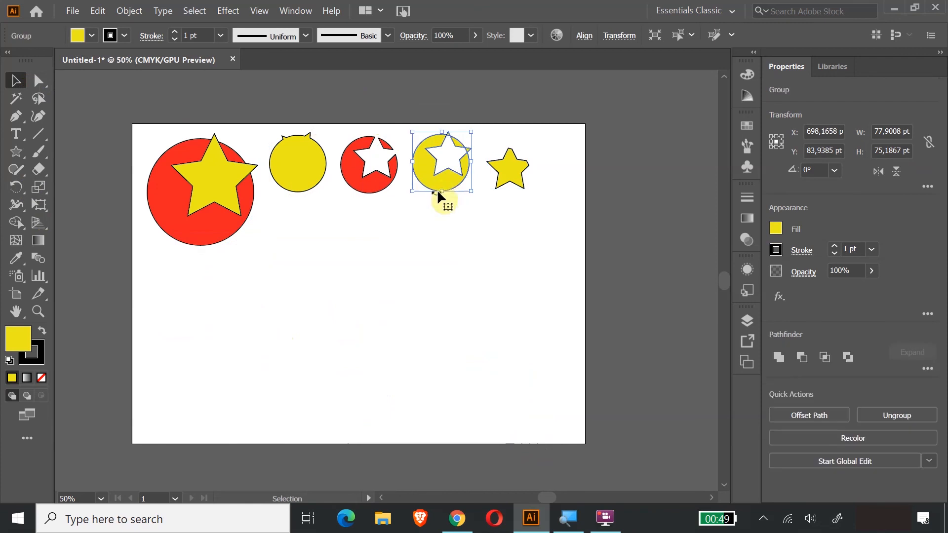
drag(513, 176, 508, 171)
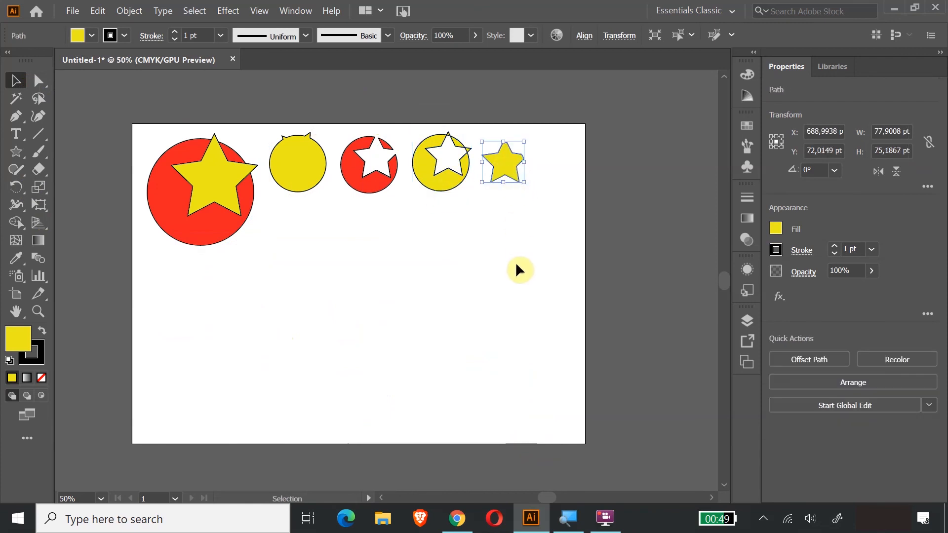
drag(345, 165, 341, 162)
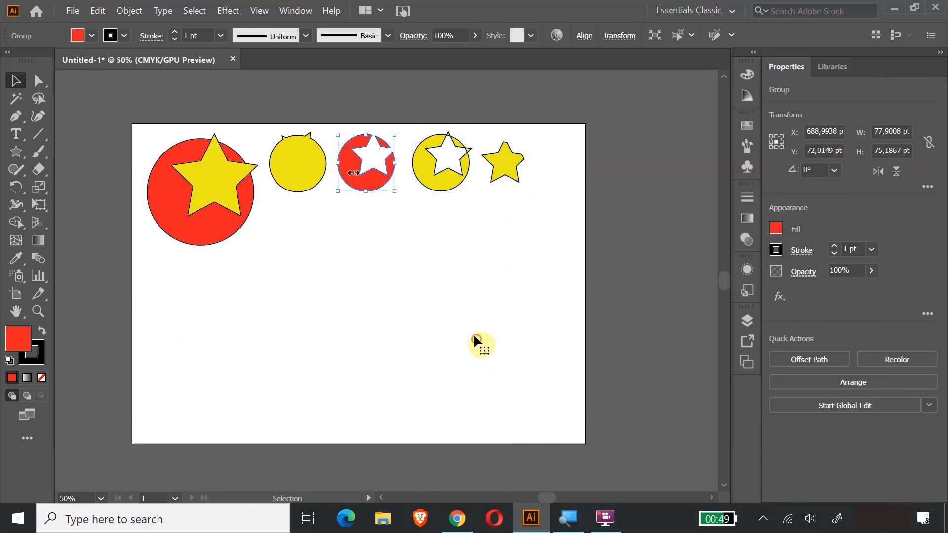
click(474, 336)
Duplicate the original circle and star and place the copy below the original
drag(146, 140, 228, 238)
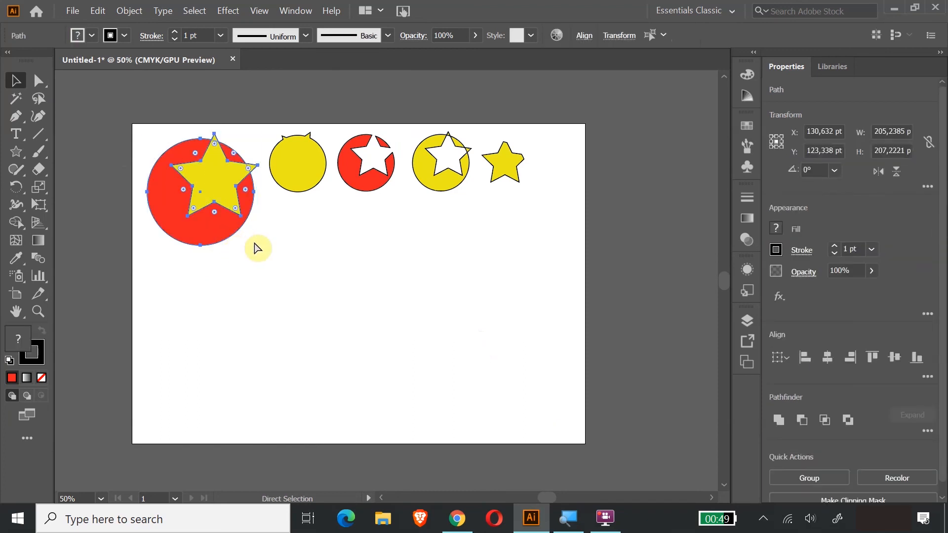
key(ctrl+c)
key(ctrl+v)
drag(387, 276, 255, 328)
click(546, 358)
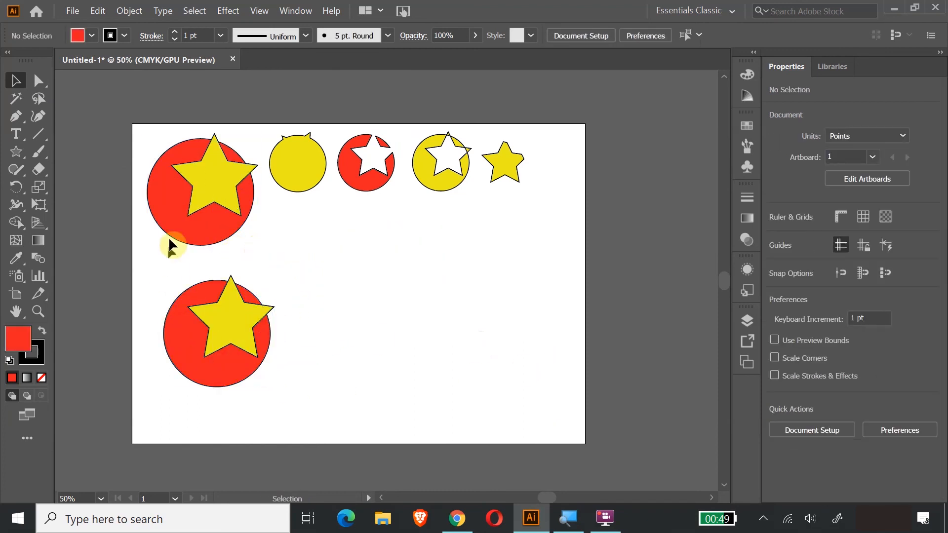
Change the original circle's fill to blue, picking 2500FF as the colour
click(170, 240)
double_click(23, 333)
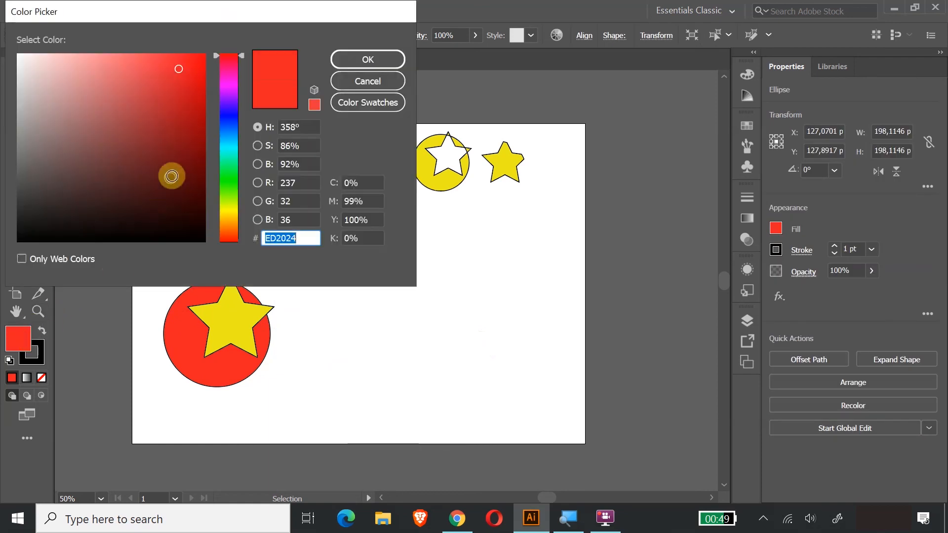
click(227, 117)
drag(183, 120, 218, 45)
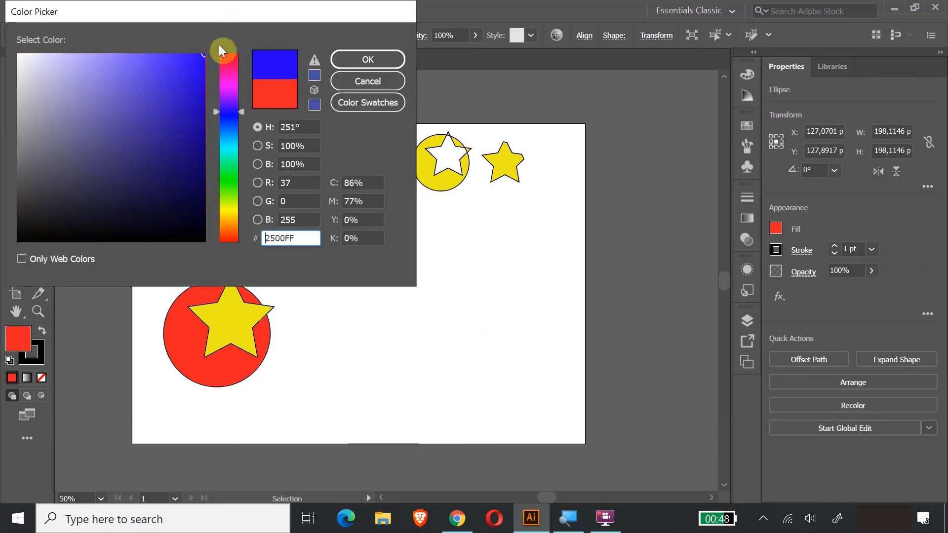
click(363, 61)
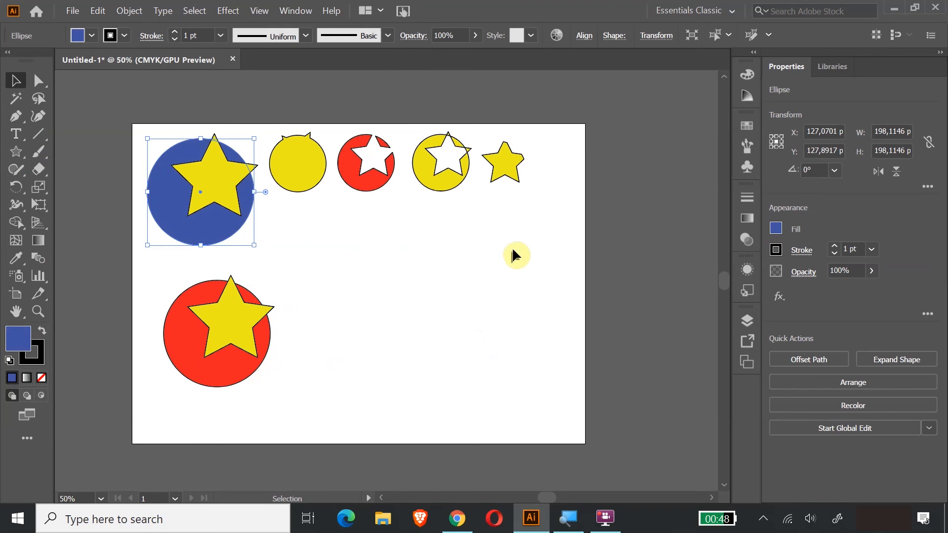
click(232, 242)
drag(167, 132, 198, 187)
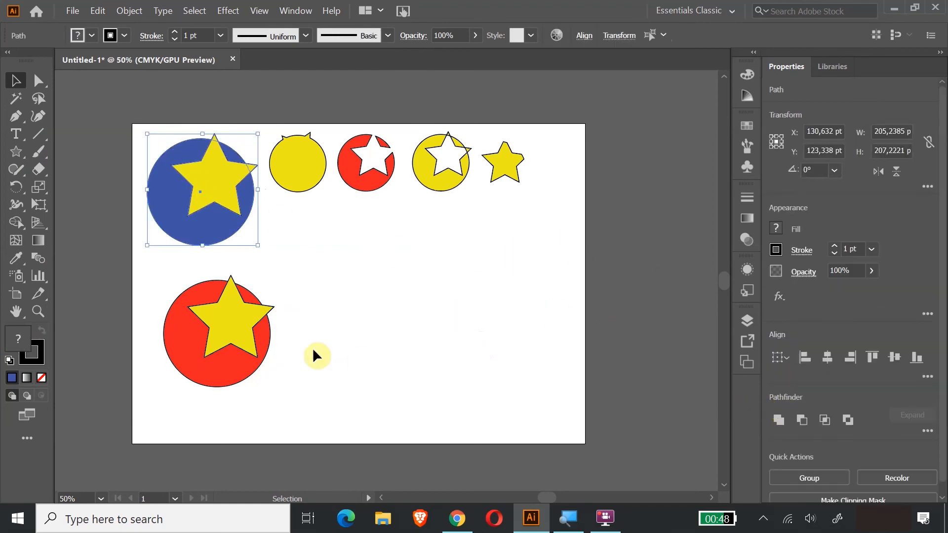
click(397, 306)
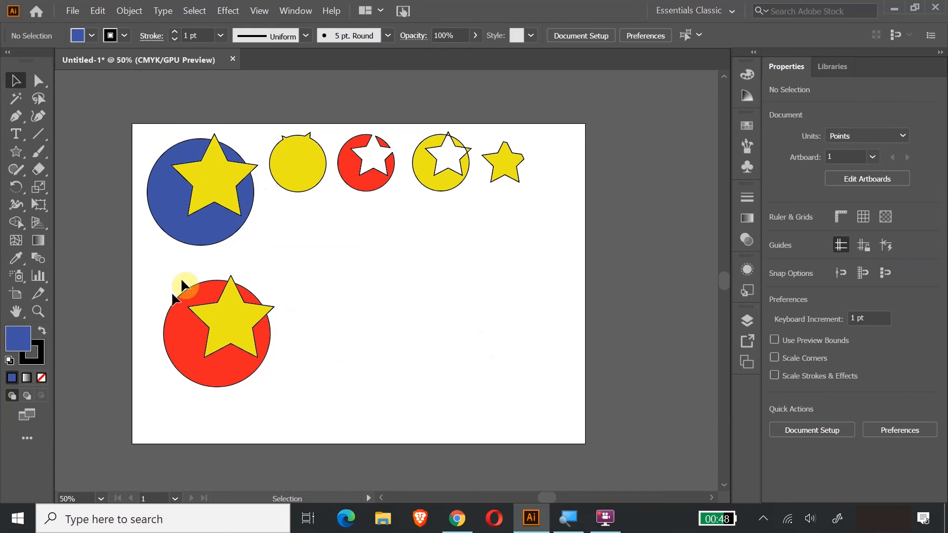
Match the lower circle's fill to the original's blue with the Eyedropper
click(243, 206)
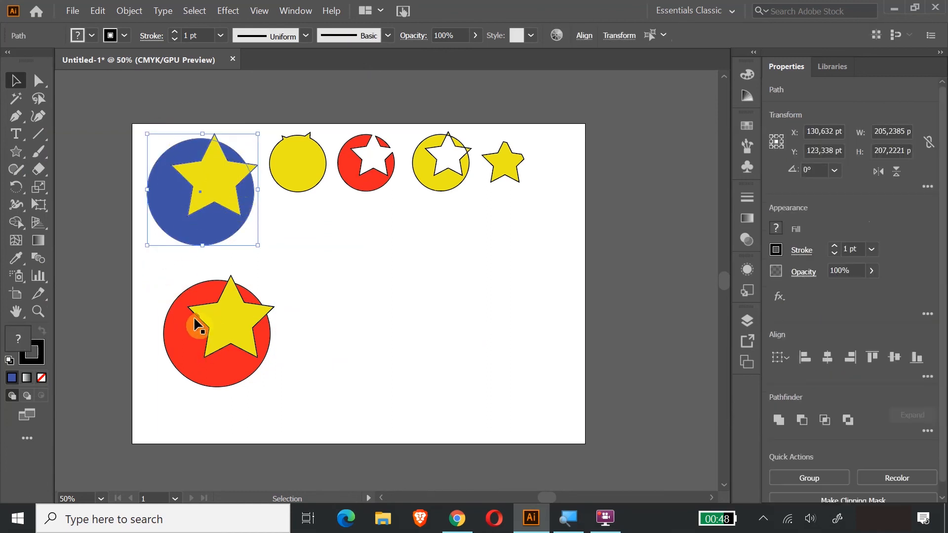
click(193, 316)
click(16, 258)
click(193, 229)
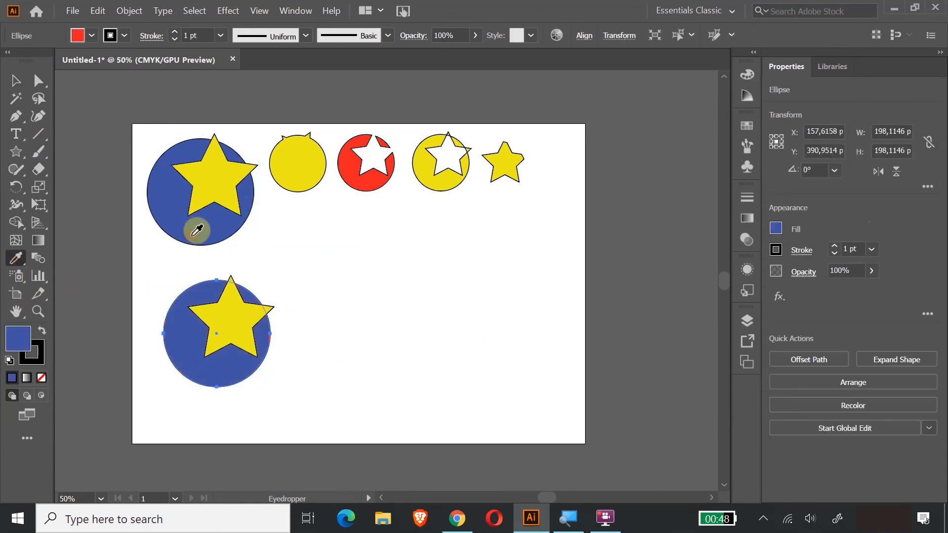
click(16, 80)
click(328, 272)
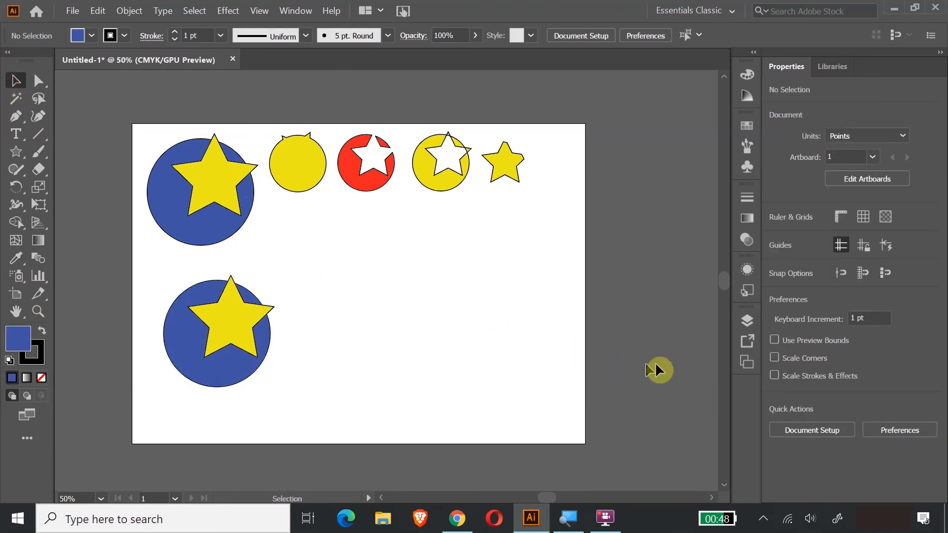
Move the lower copy's yellow star slightly upward on its blue circle
drag(161, 279, 277, 372)
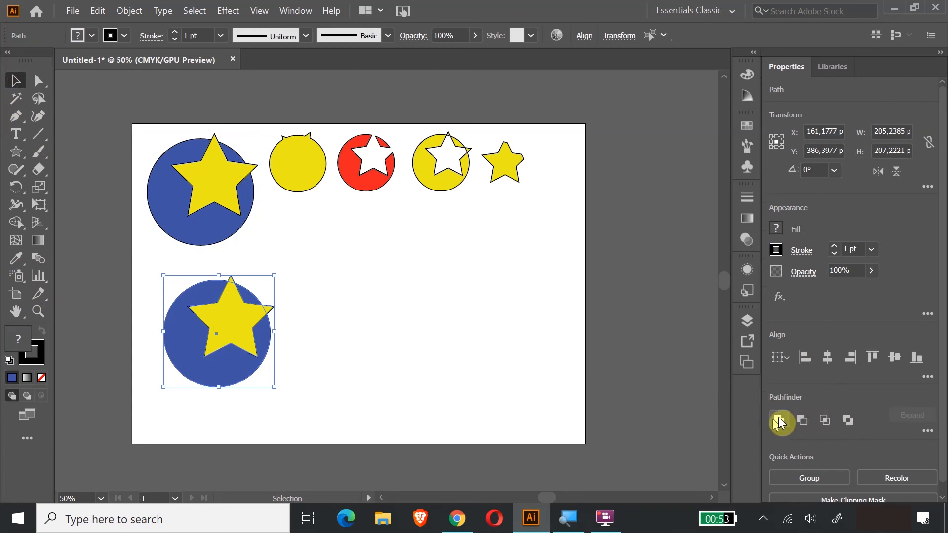
click(927, 434)
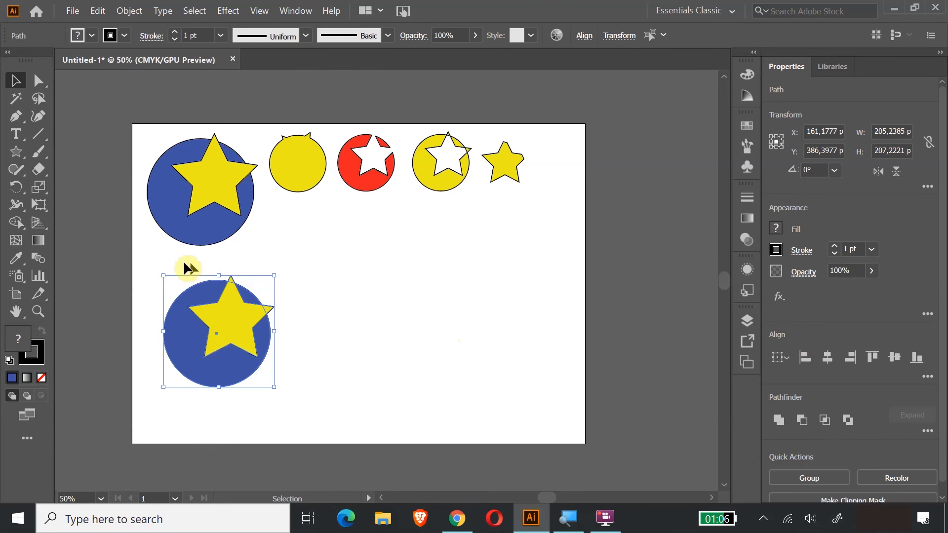
click(159, 254)
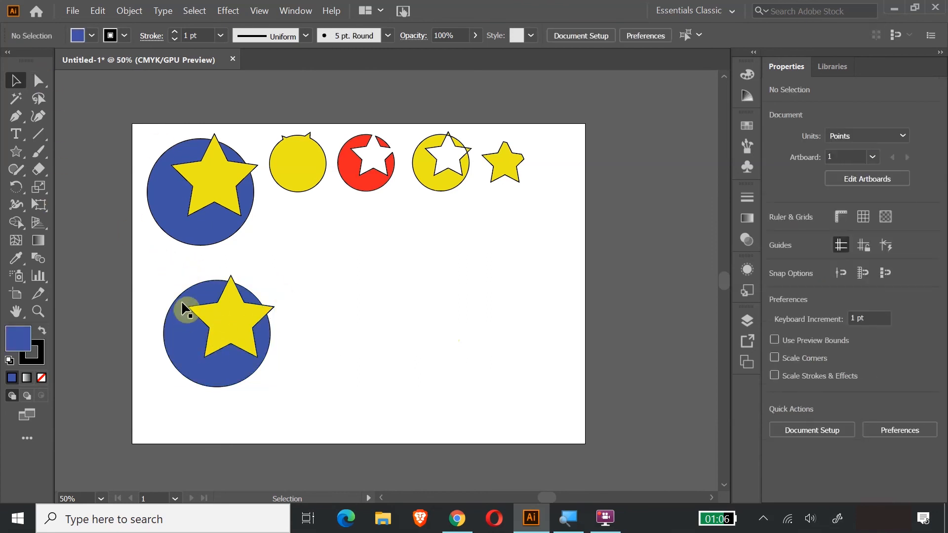
mouse_move(231, 318)
mouse_down()
mouse_move(226, 325)
mouse_move(227, 313)
mouse_up()
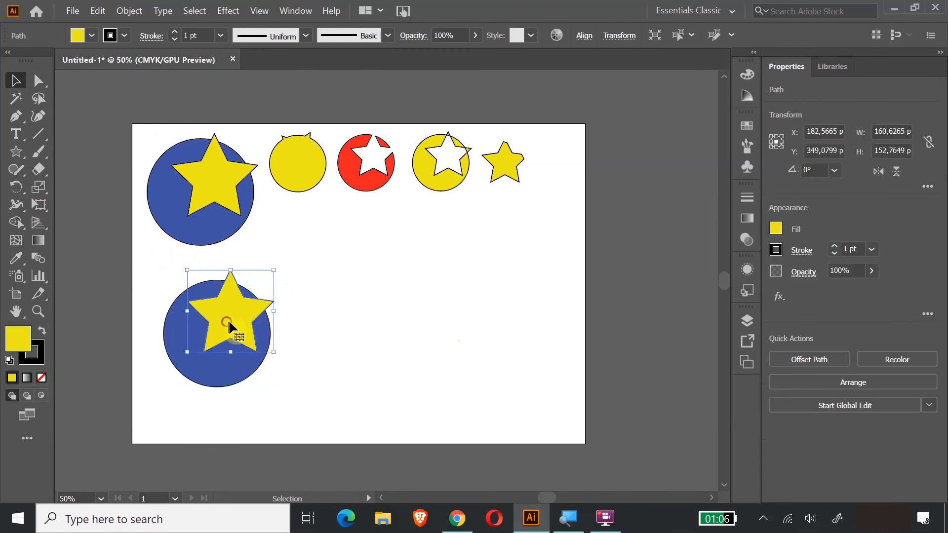
click(484, 353)
Apply Pathfinder Divide to the lower blue circle and yellow star
drag(152, 274, 298, 379)
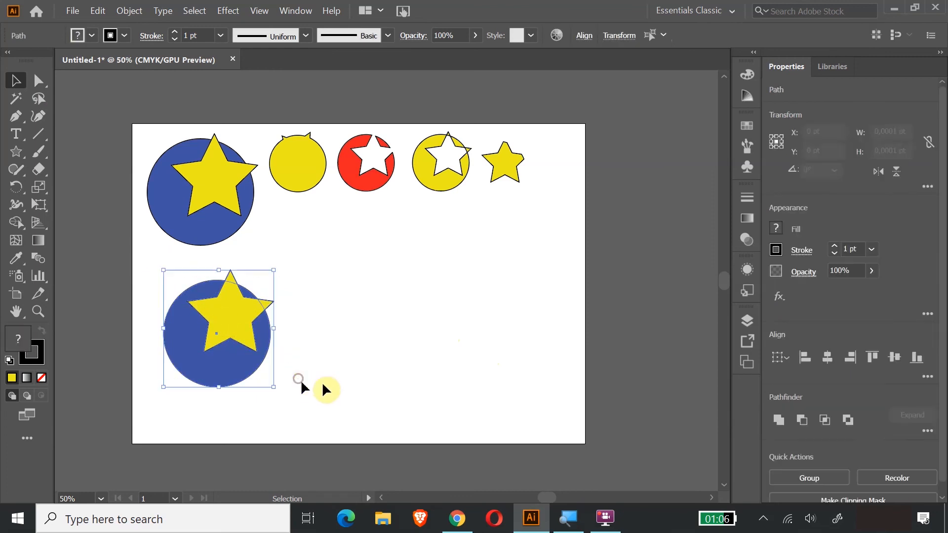
click(928, 431)
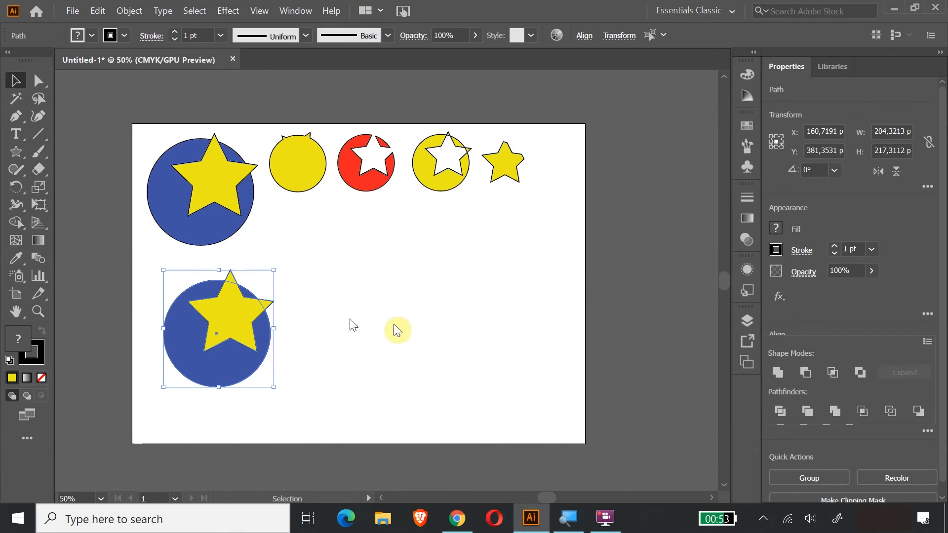
click(780, 412)
click(526, 344)
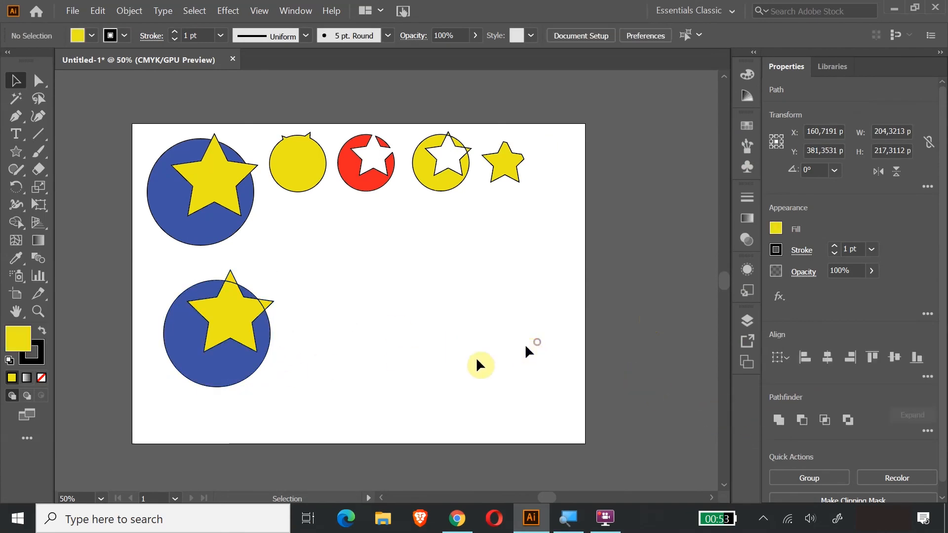
Move the divided group directly below the original circle and star, and ungroup it
click(247, 312)
drag(210, 325, 224, 295)
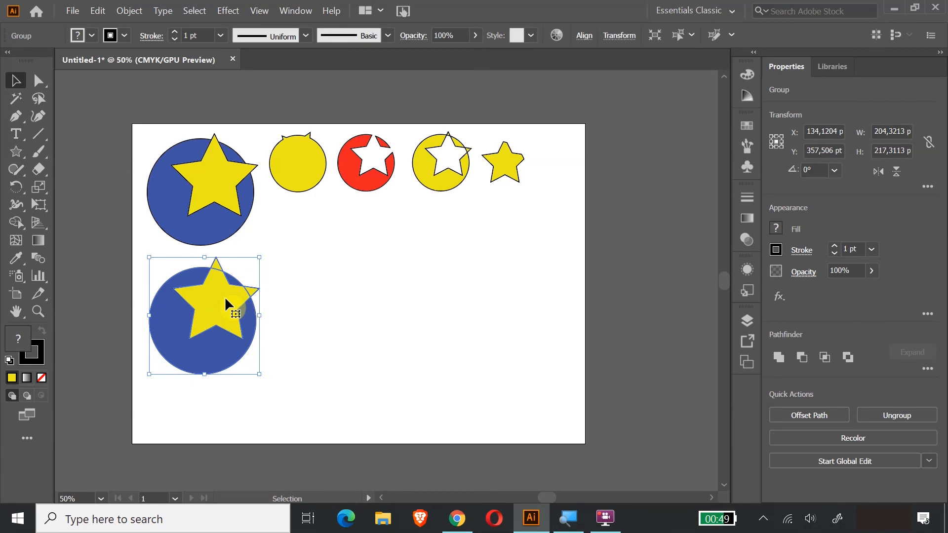
right_click(195, 298)
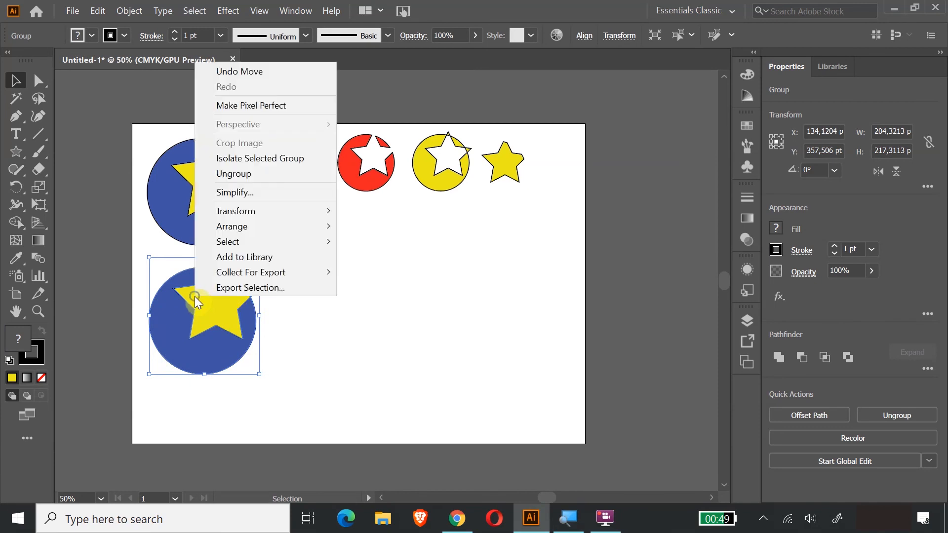
click(244, 174)
click(344, 291)
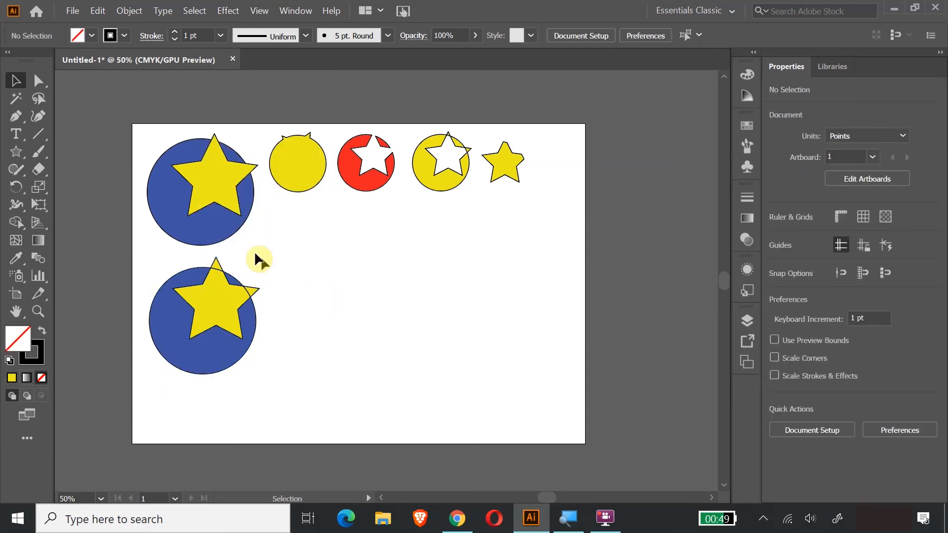
Pull the divided star's central piece and its two outer tips away to the right of the blue circle
drag(225, 297, 310, 310)
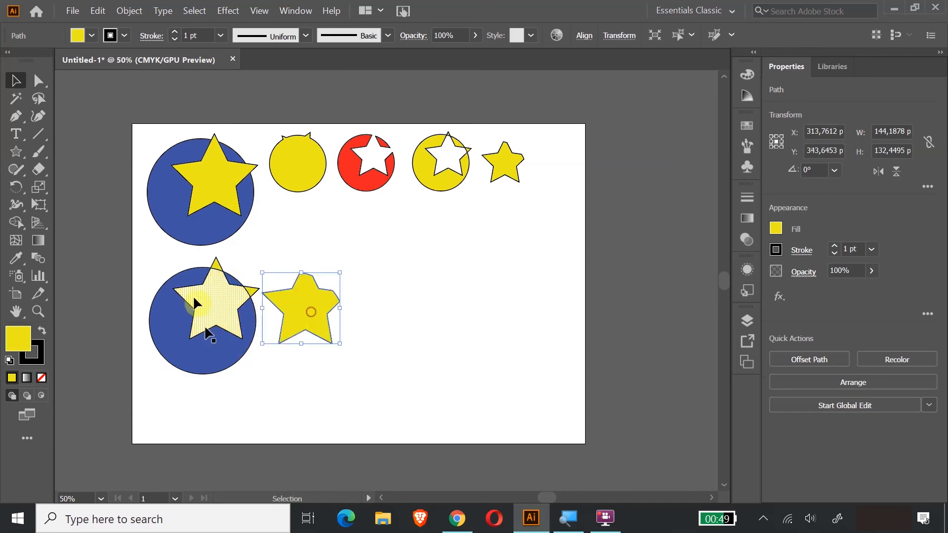
drag(308, 261, 345, 288)
click(388, 323)
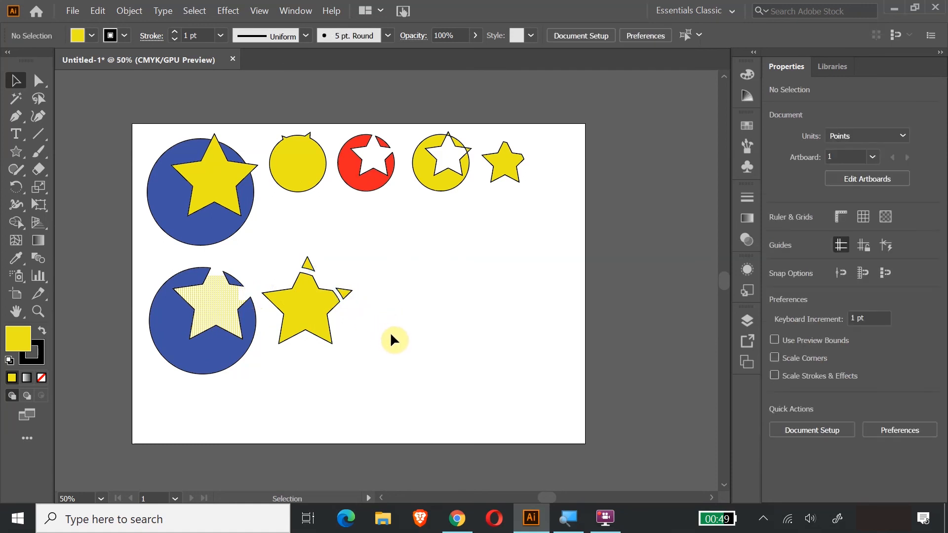
Move the original blue circle and star to the artboard's lower-right area and apply Pathfinder Merge to them
key(ctrl+=)
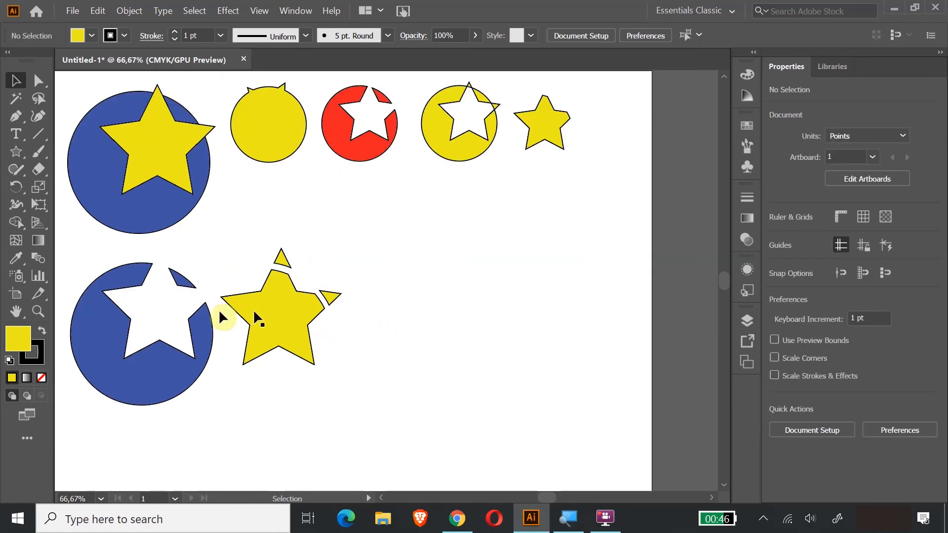
drag(150, 171, 183, 196)
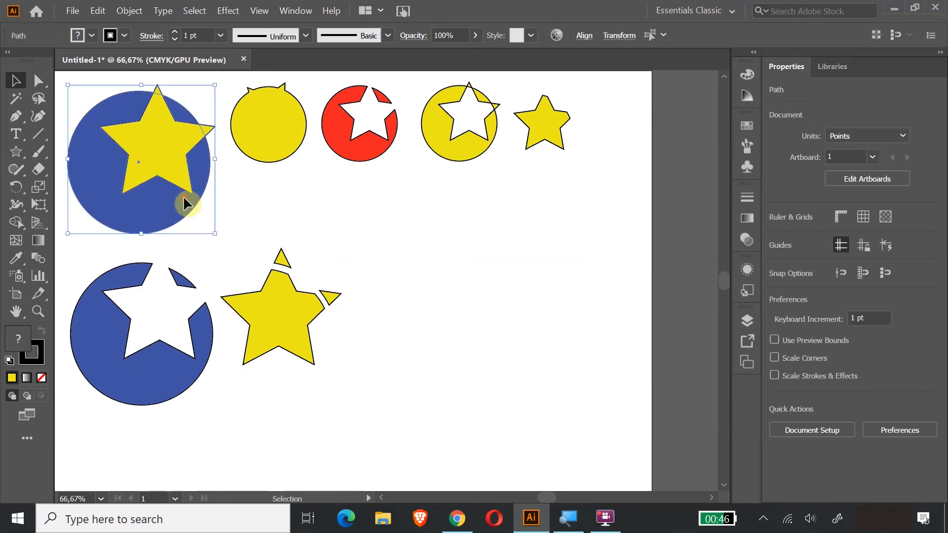
drag(139, 144, 456, 345)
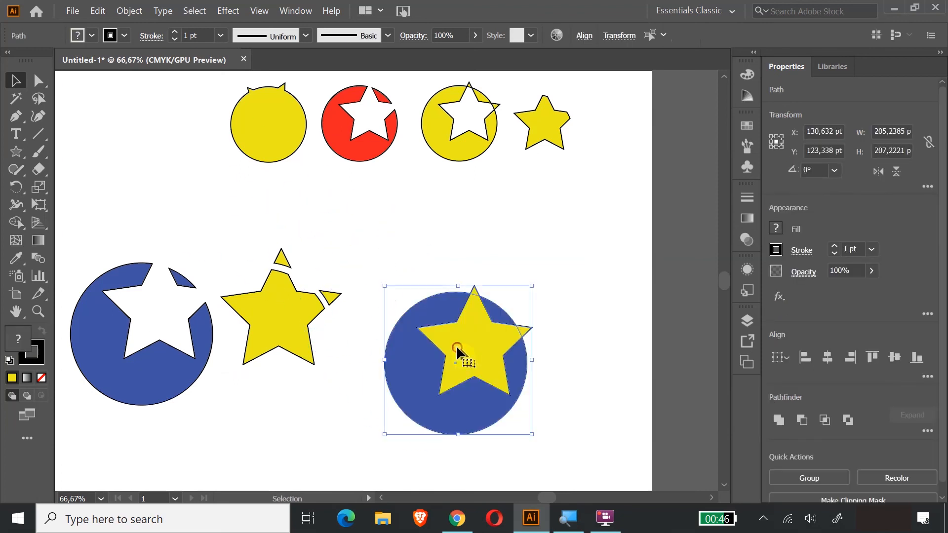
click(929, 433)
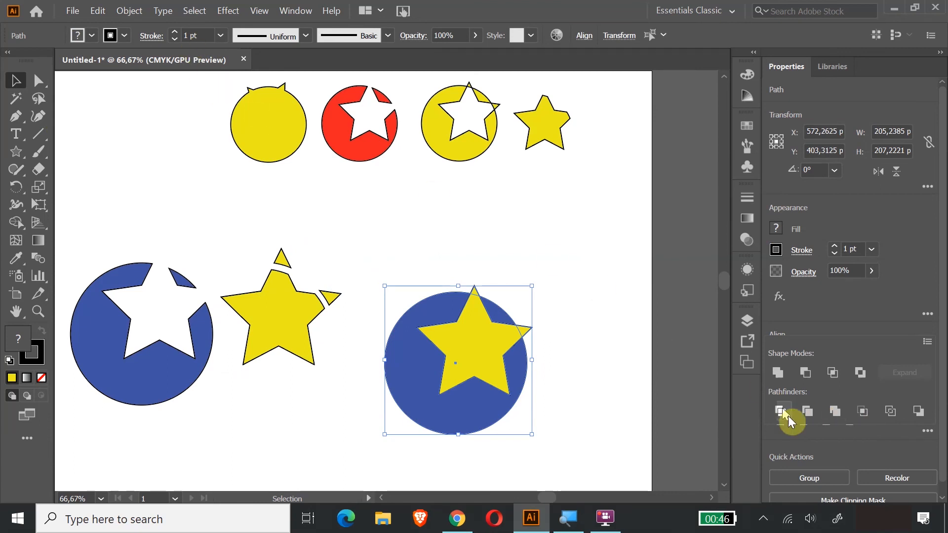
click(838, 413)
click(624, 320)
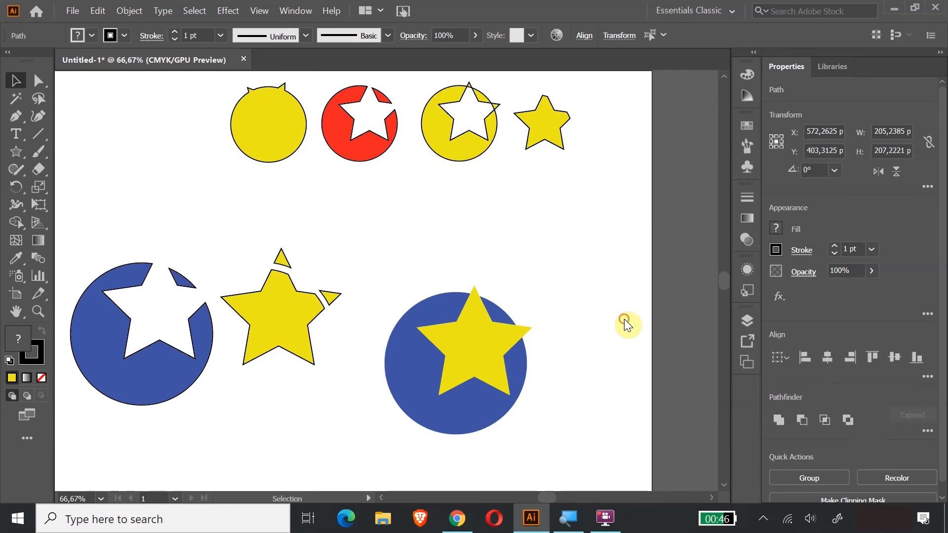
Ungroup the merged circle and star, and pull the yellow star up off the blue circle
click(488, 324)
right_click(468, 356)
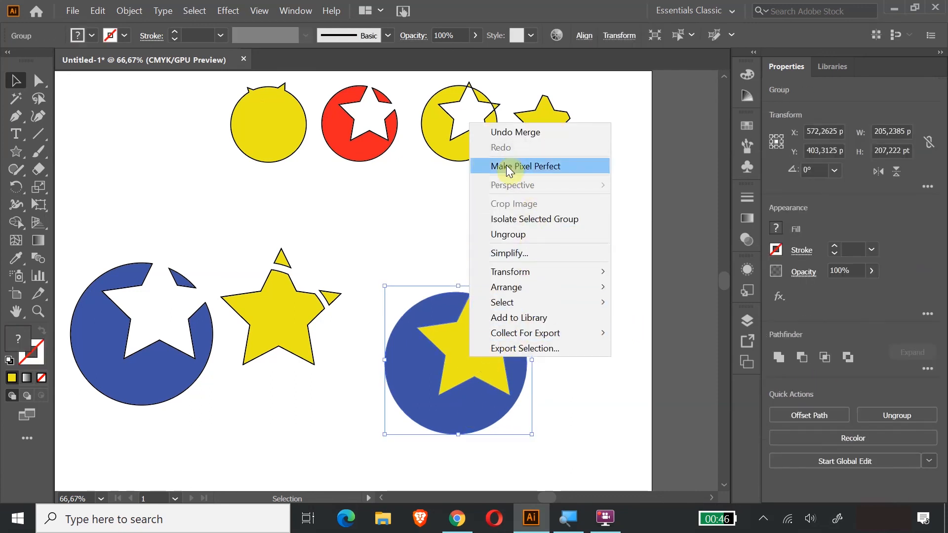
click(503, 234)
click(573, 297)
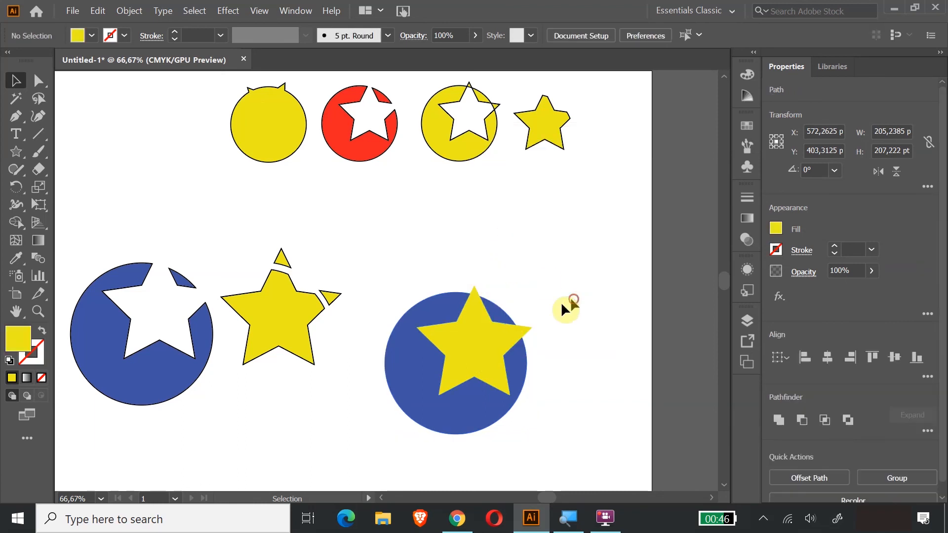
drag(476, 346, 455, 265)
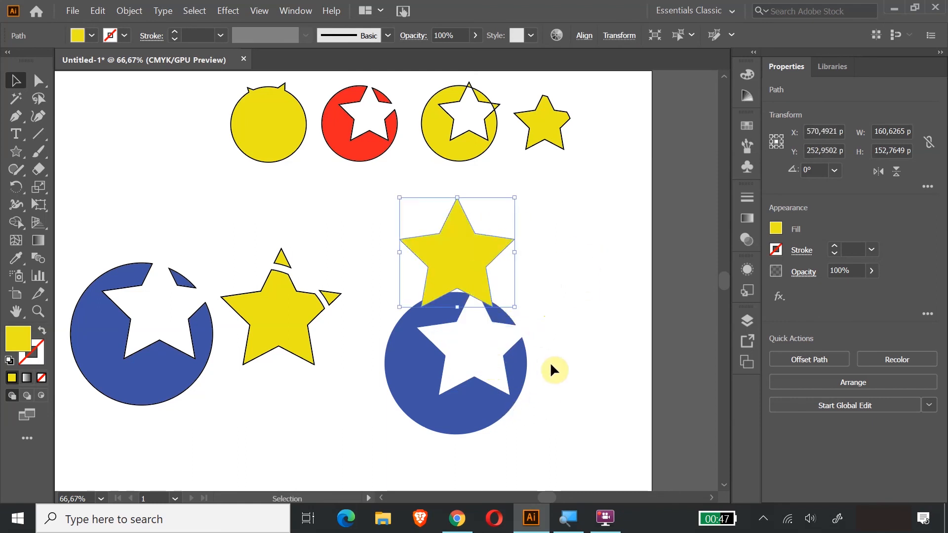
Draw a yellow circle about 118 pt in diameter above the divided blue circle, in the artboard's upper-left area
key(ctrl+minus)
key(ctrl+minus)
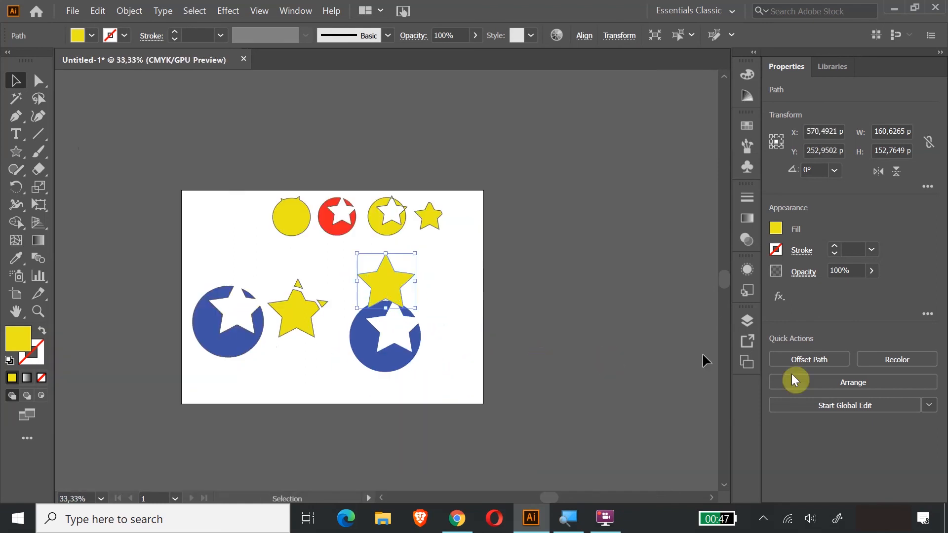
click(433, 329)
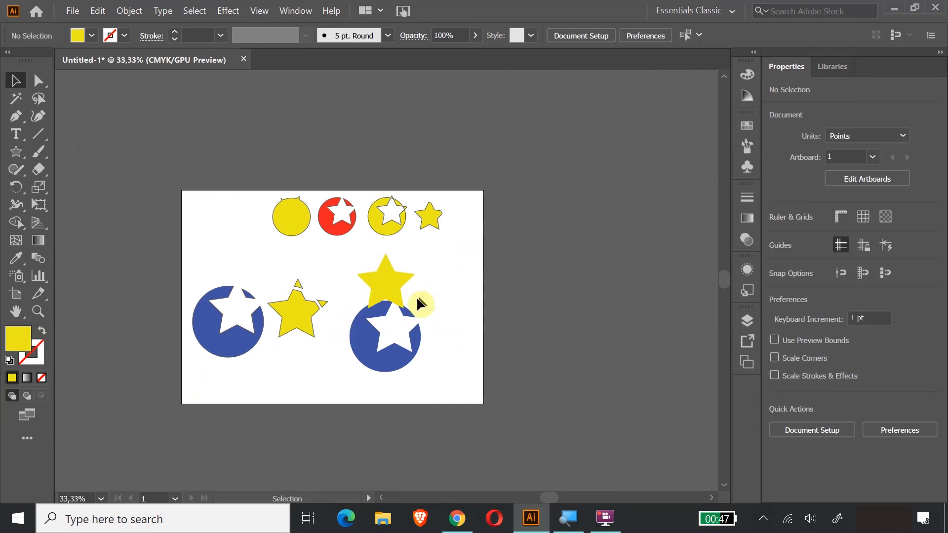
click(401, 279)
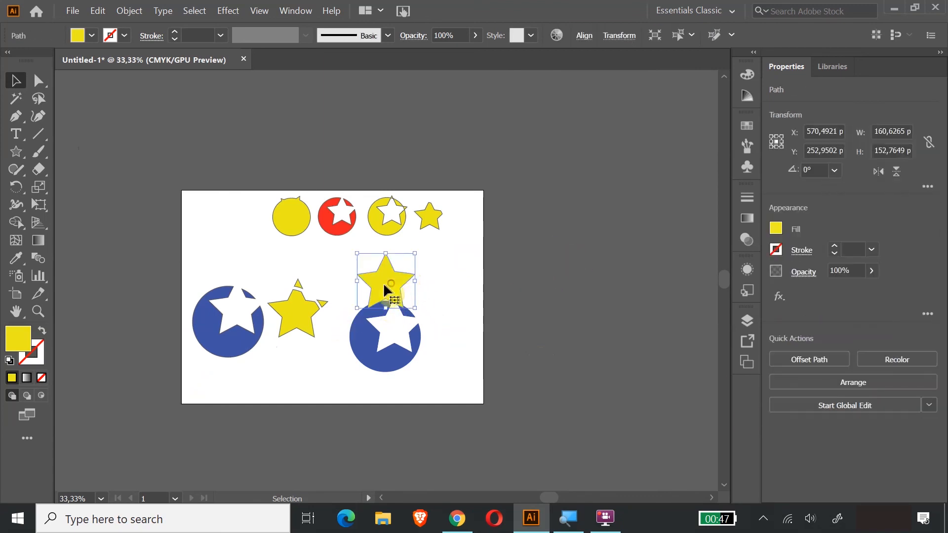
drag(16, 152, 62, 186)
drag(211, 218, 253, 261)
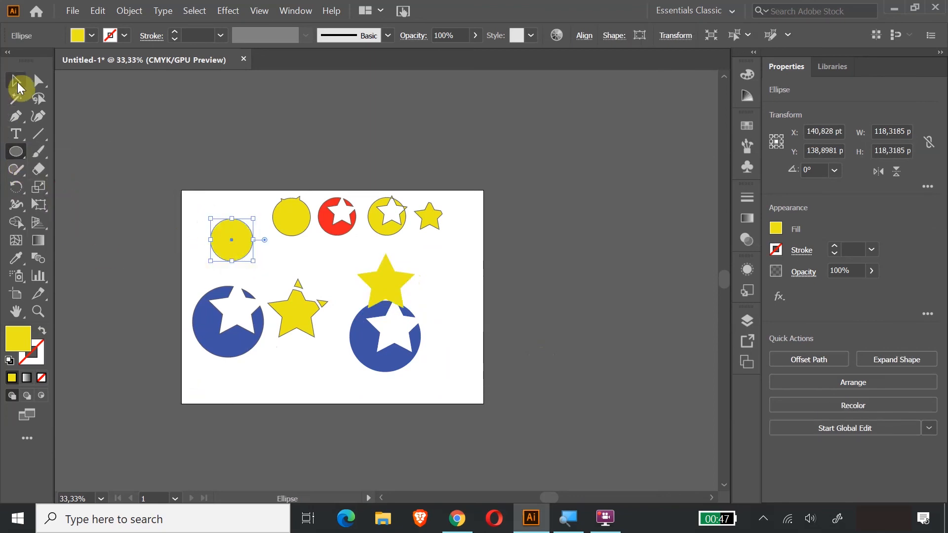
click(16, 81)
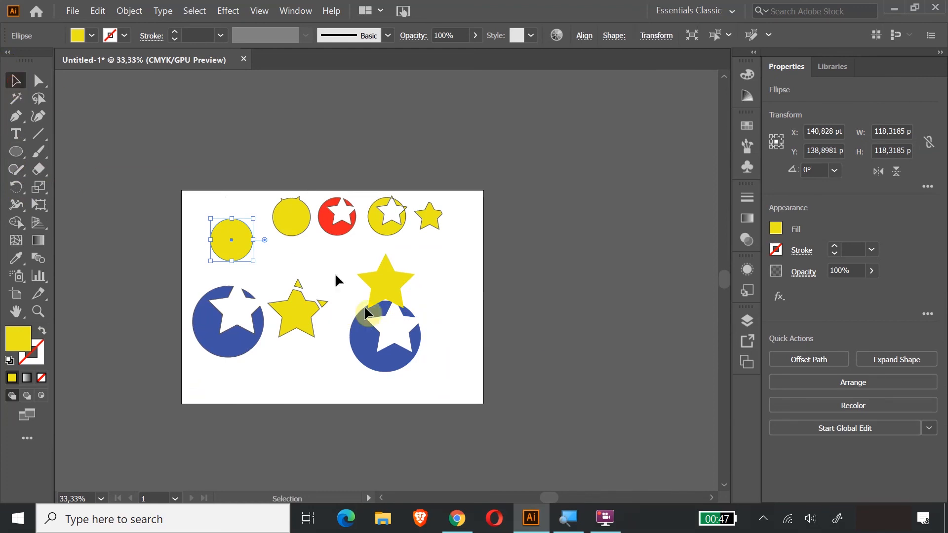
Duplicate the merged yellow star and place the copy overlapping the new yellow circle
click(381, 290)
key(ctrl+c)
key(ctrl+v)
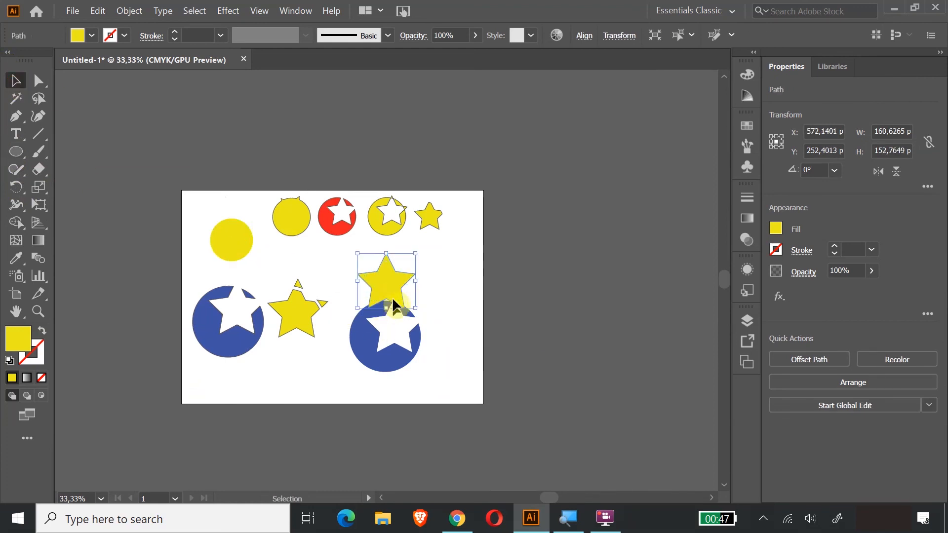
drag(248, 255, 247, 256)
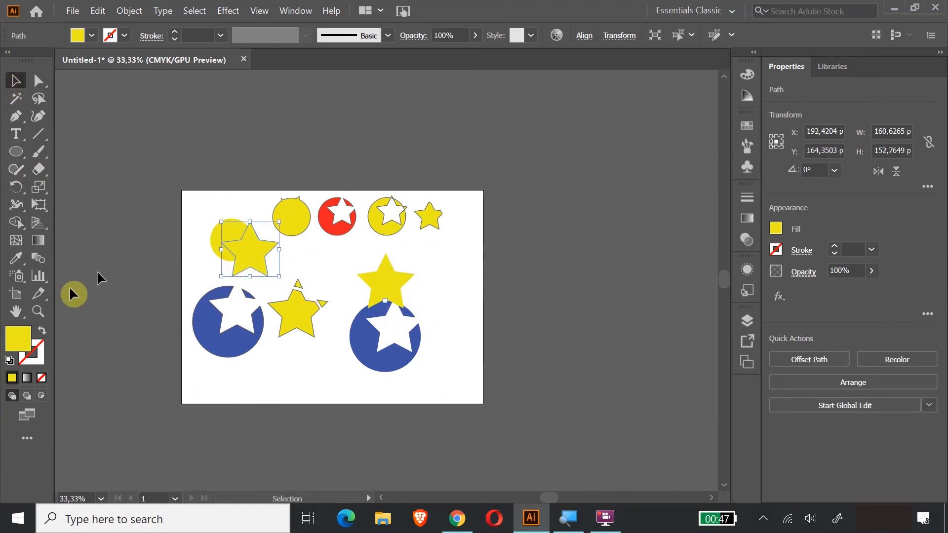
Change the copied star's fill colour to pink
double_click(13, 341)
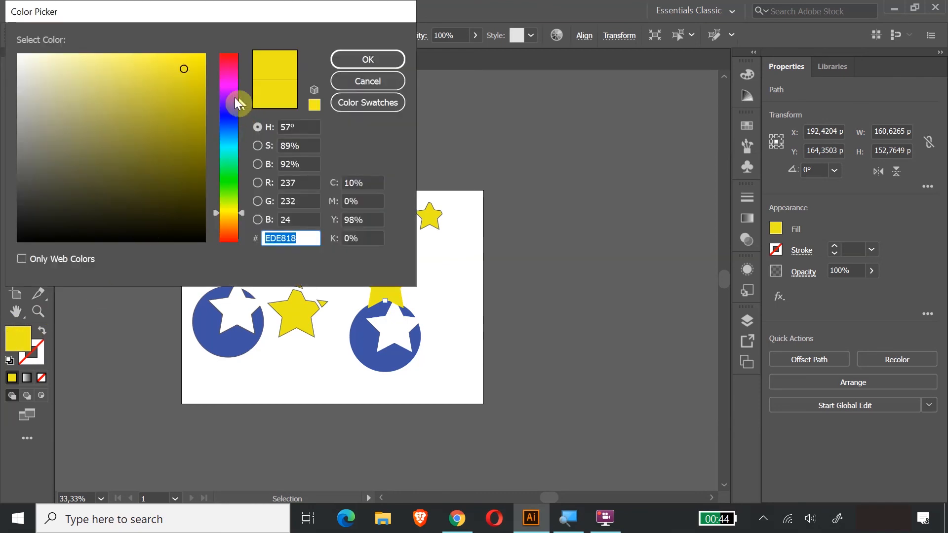
click(229, 80)
click(194, 58)
click(348, 58)
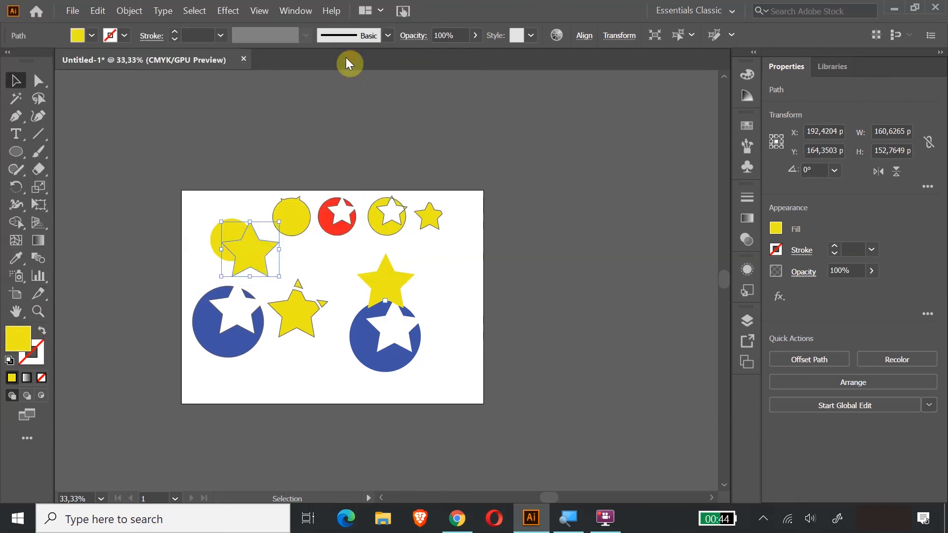
Scale the pink star down to about 86 pt wide and place it over the yellow circle's upper-right edge
click(41, 210)
drag(280, 277, 252, 251)
click(16, 80)
click(298, 143)
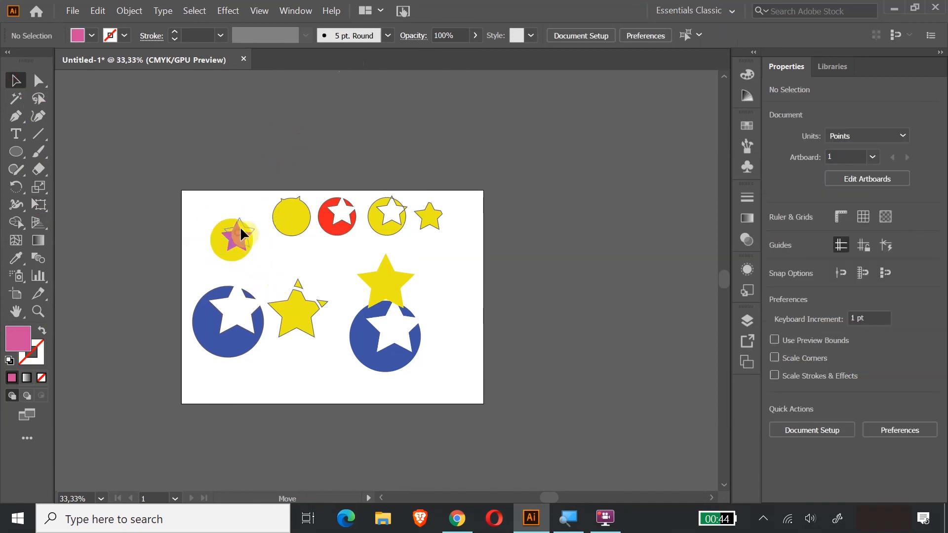
drag(240, 226, 240, 226)
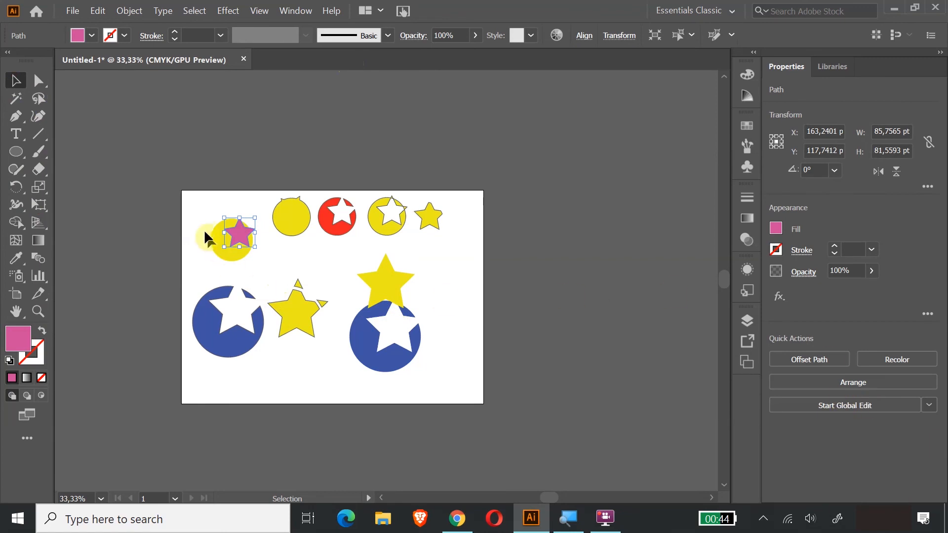
Show all Pathfinder options for the yellow circle and pink star, and delete all artwork from the artboard
shift+click(244, 256)
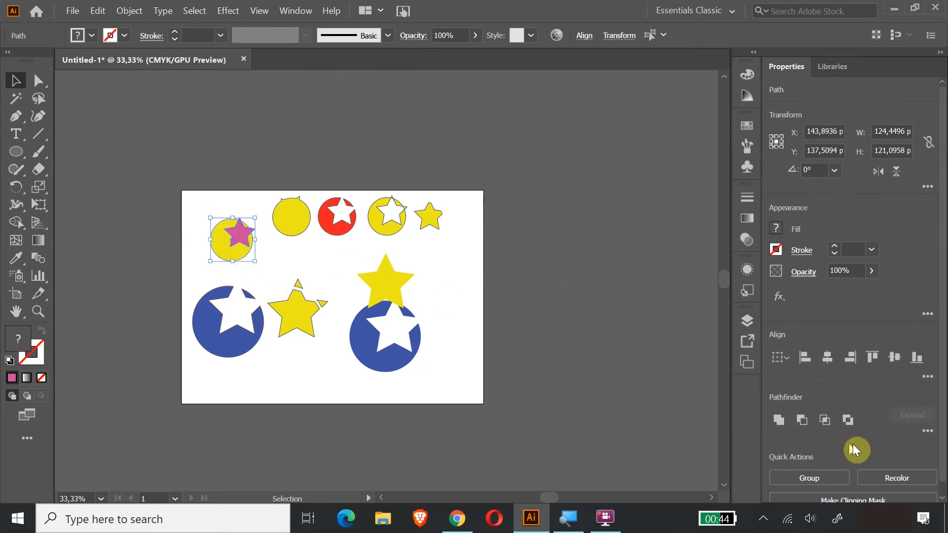
click(931, 434)
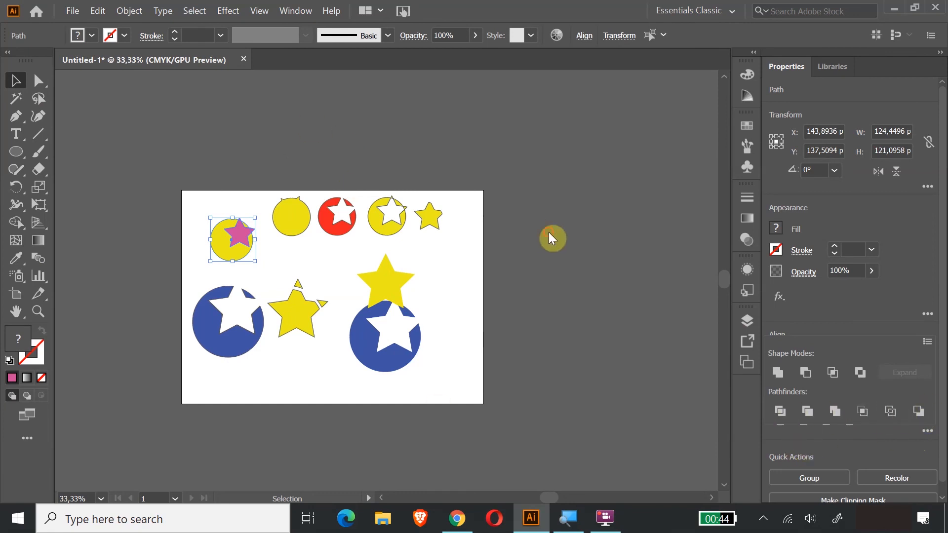
drag(189, 205, 436, 374)
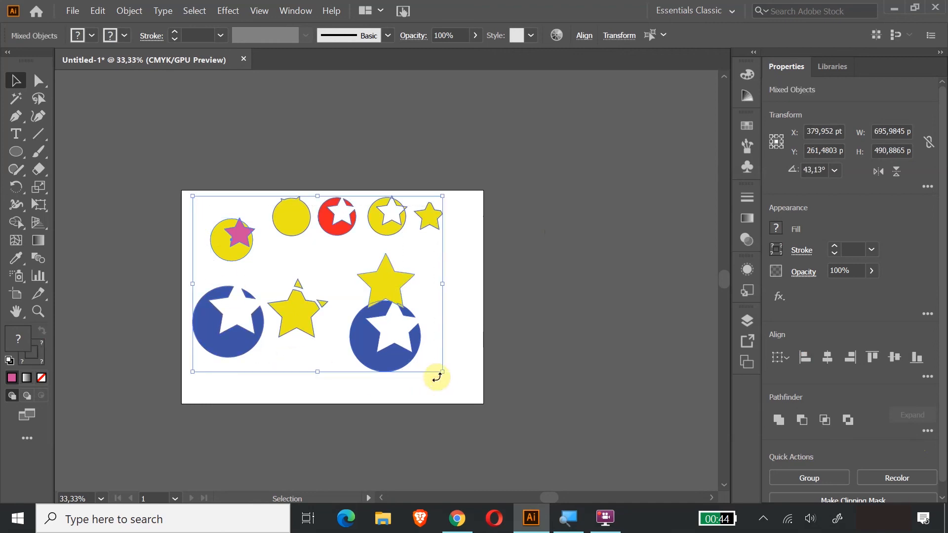
key(Delete)
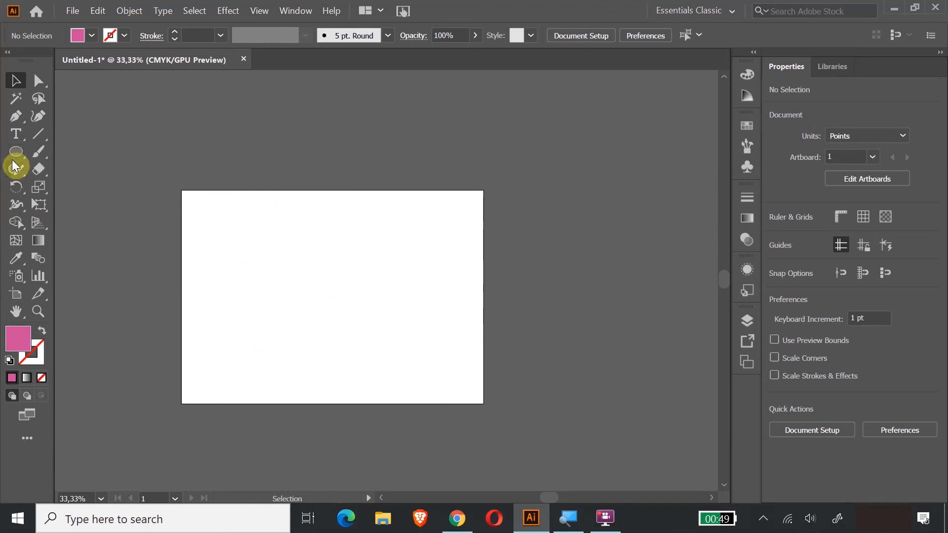
Create an area text box about 495 by 186 pt in the artboard's upper-left area with the Type tool
click(18, 131)
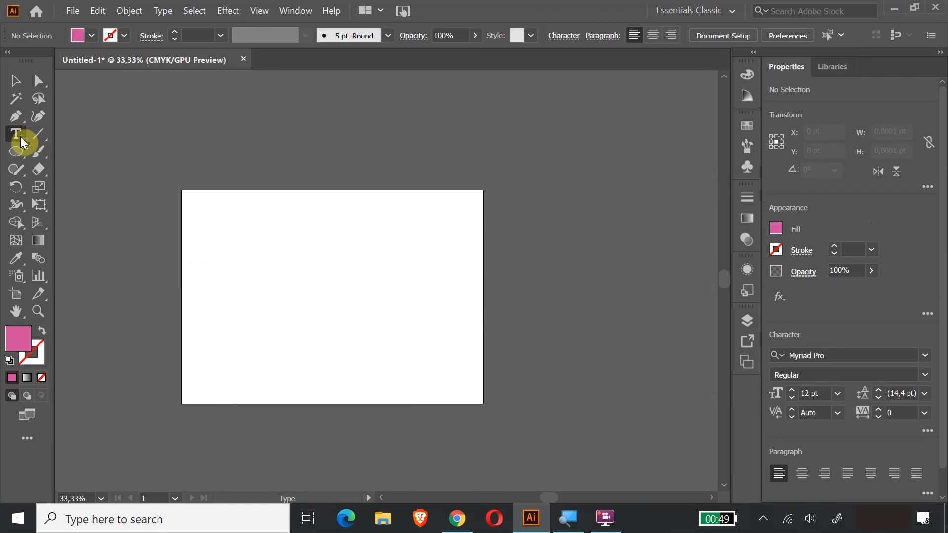
click(19, 136)
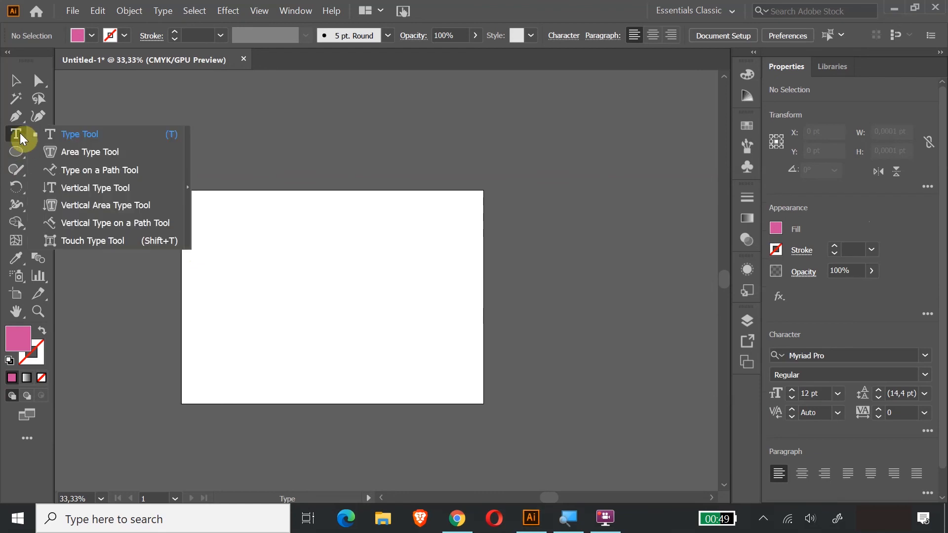
click(16, 132)
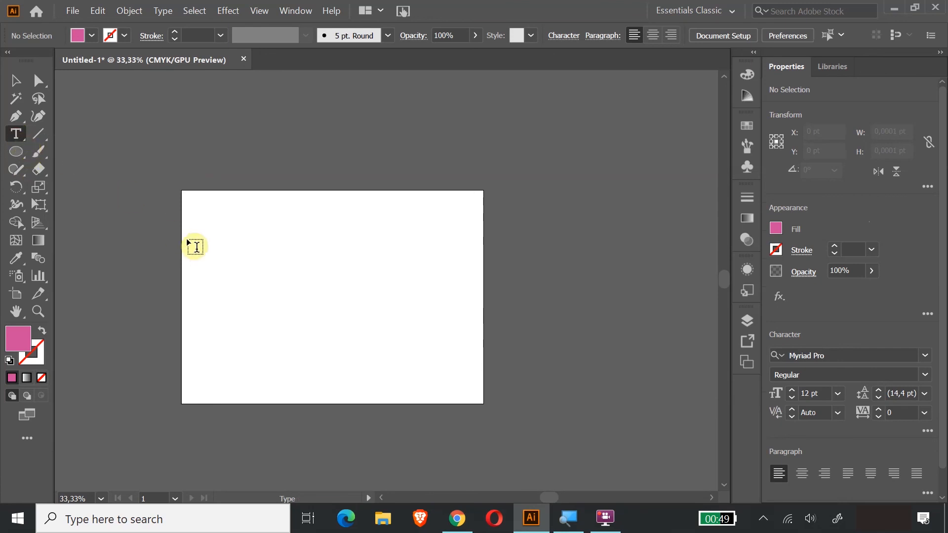
drag(191, 211, 368, 279)
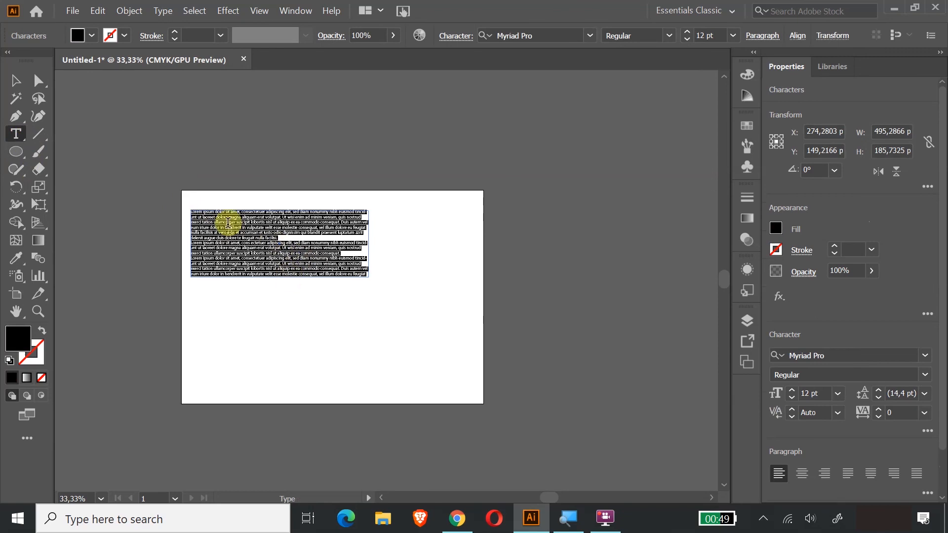
Replace all the placeholder text in the text box with "Facebox"
click(239, 243)
click(192, 211)
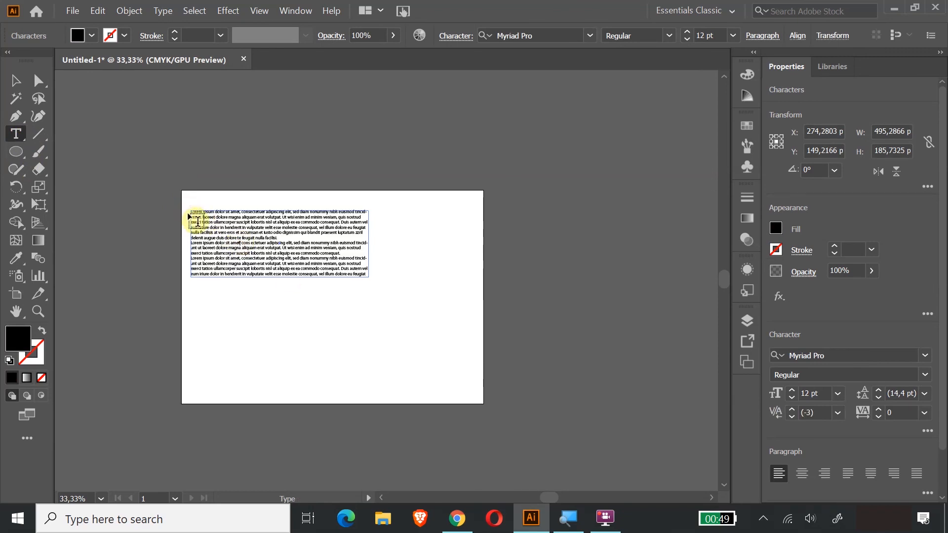
drag(190, 211, 397, 295)
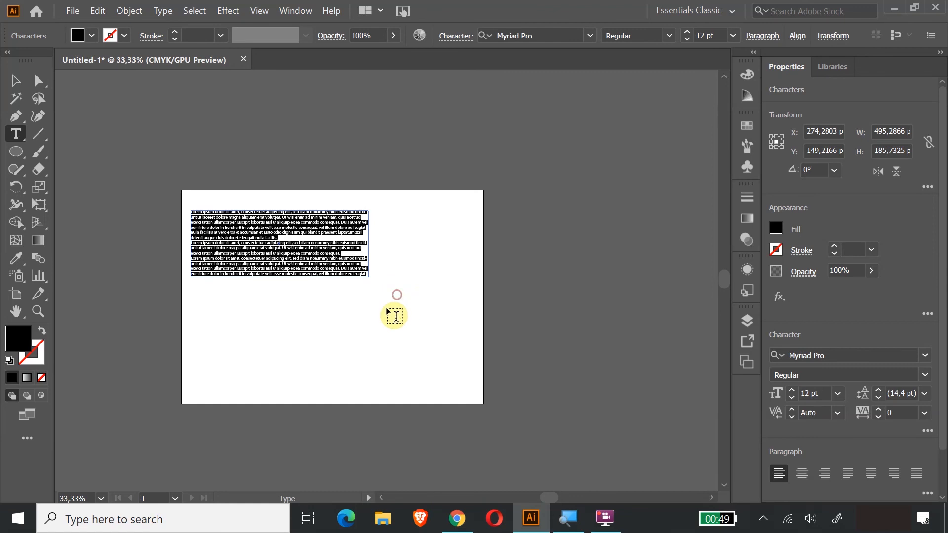
key(BackSpace)
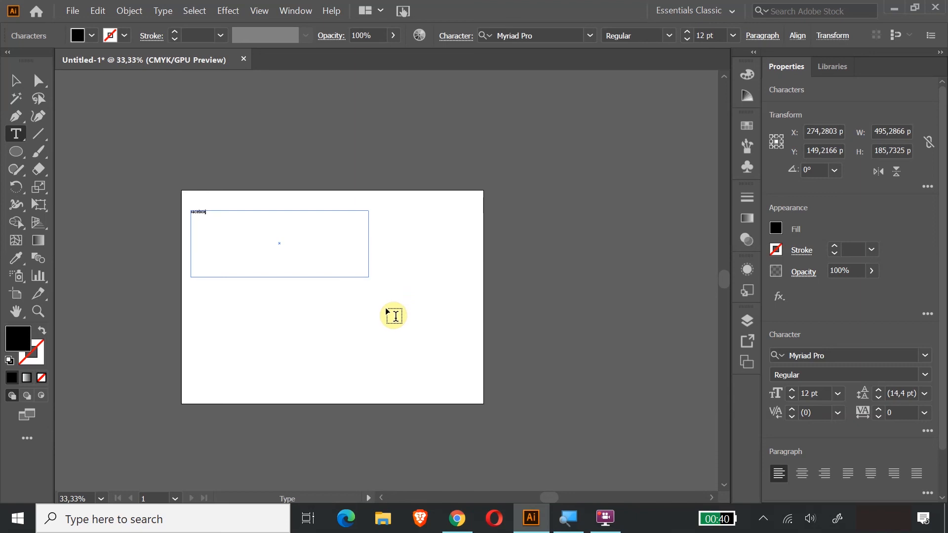
Set the font size of the whole word "Facebox" to 72 pt
drag(206, 213, 142, 212)
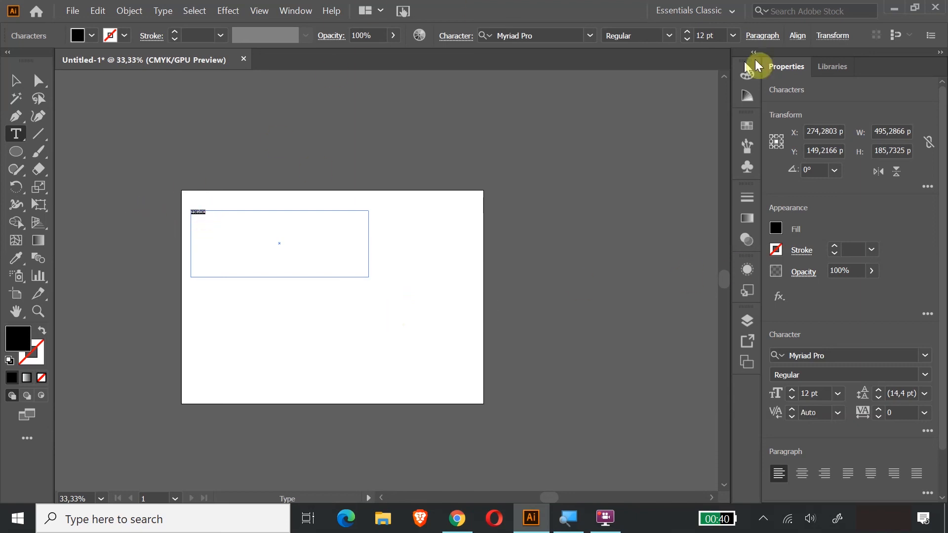
click(733, 35)
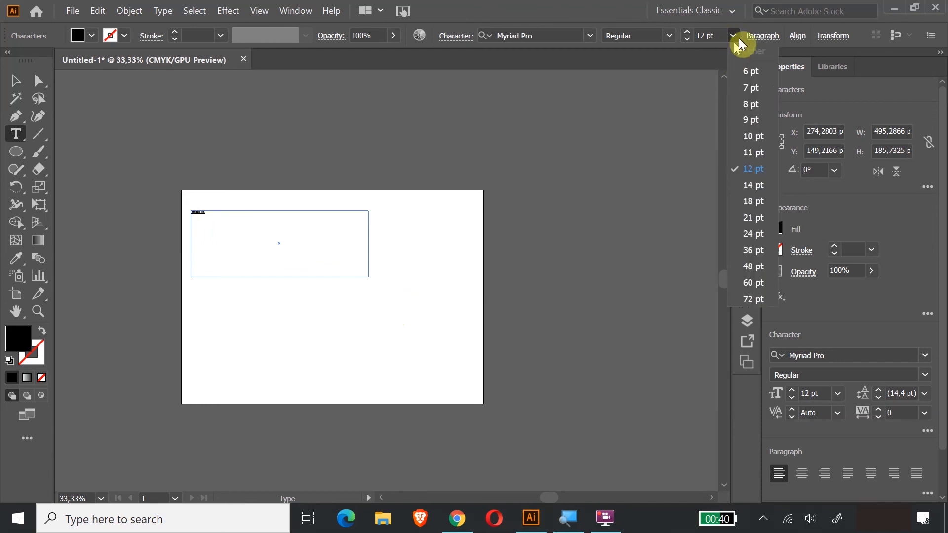
click(753, 299)
click(15, 80)
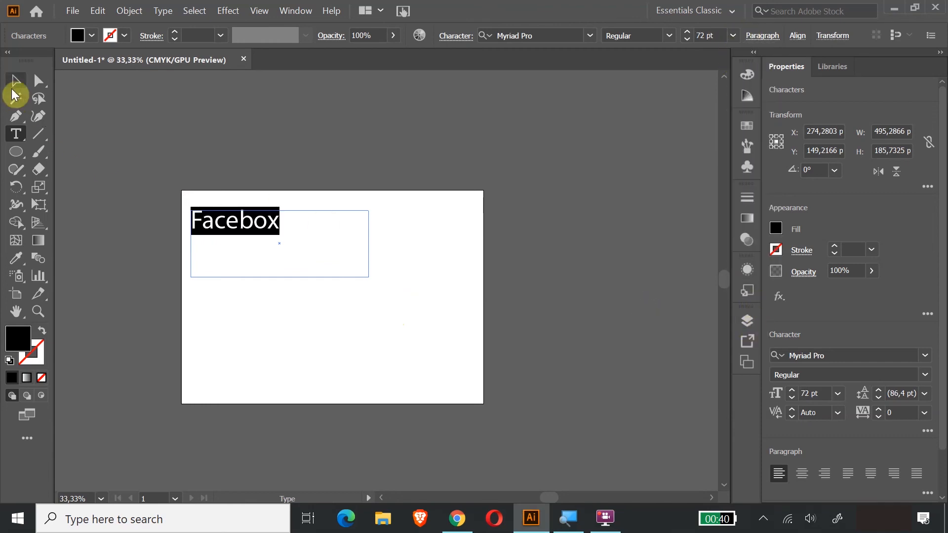
Replace the capital F of "Facebox" with a lowercase "f"
double_click(200, 217)
click(203, 221)
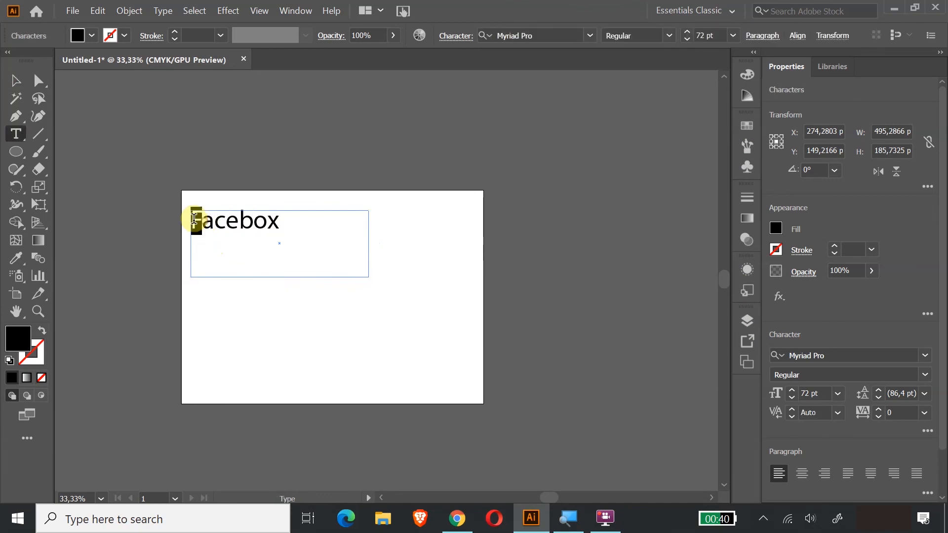
text(f)
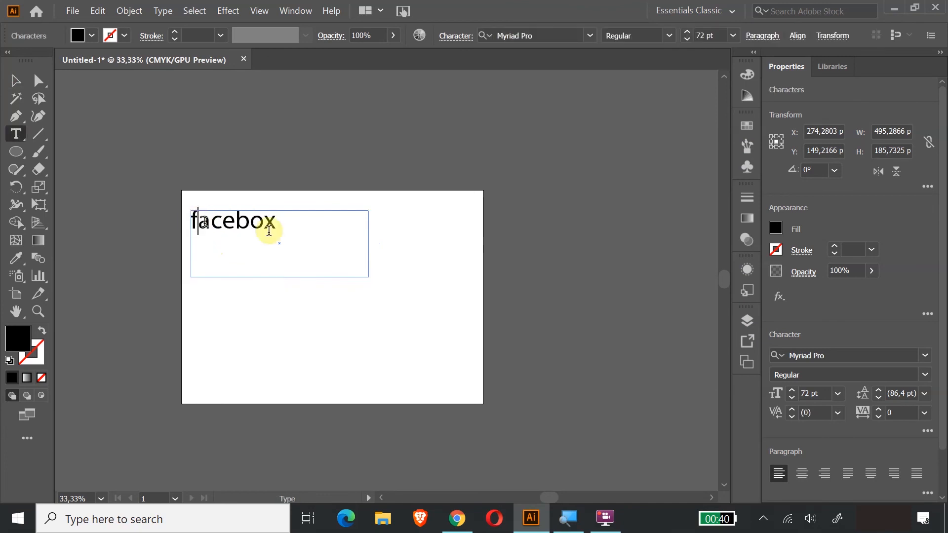
Delete the letters "acebox" so that only the "f" is left in the text box
click(15, 80)
double_click(200, 224)
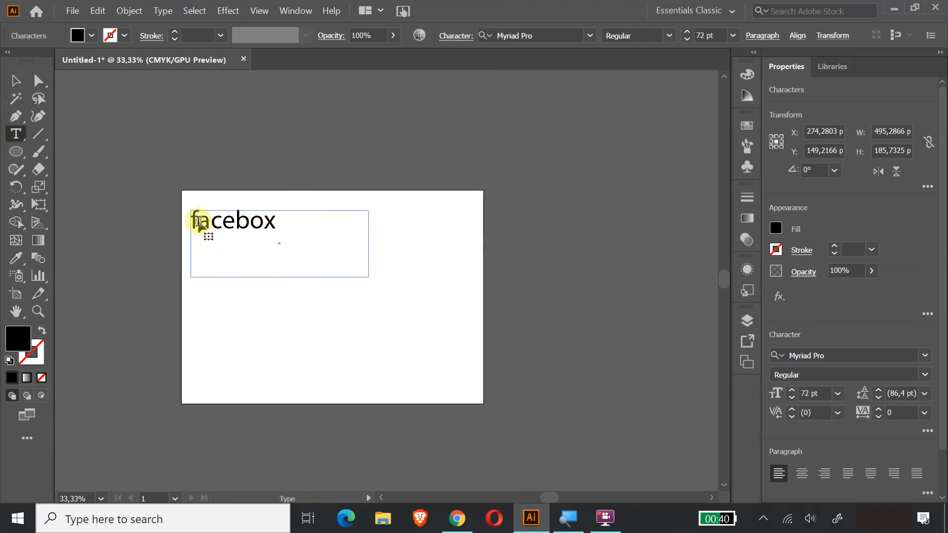
drag(199, 224, 286, 223)
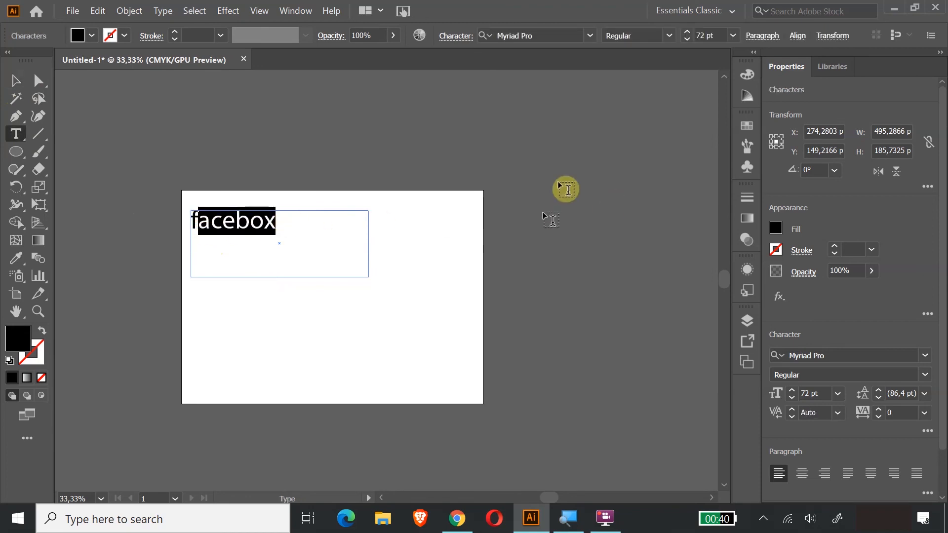
key(BackSpace)
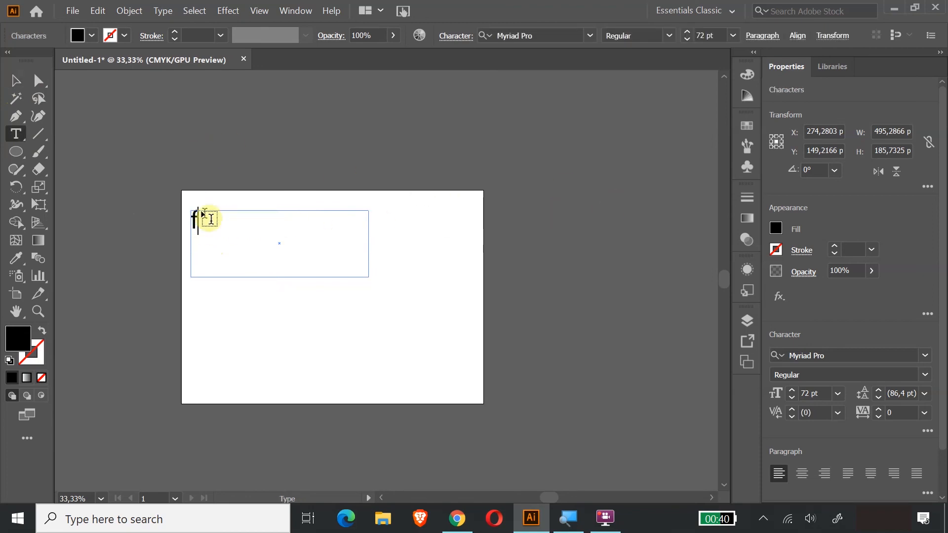
Set the font size of the letter "f" to 150 pt
drag(209, 223, 146, 210)
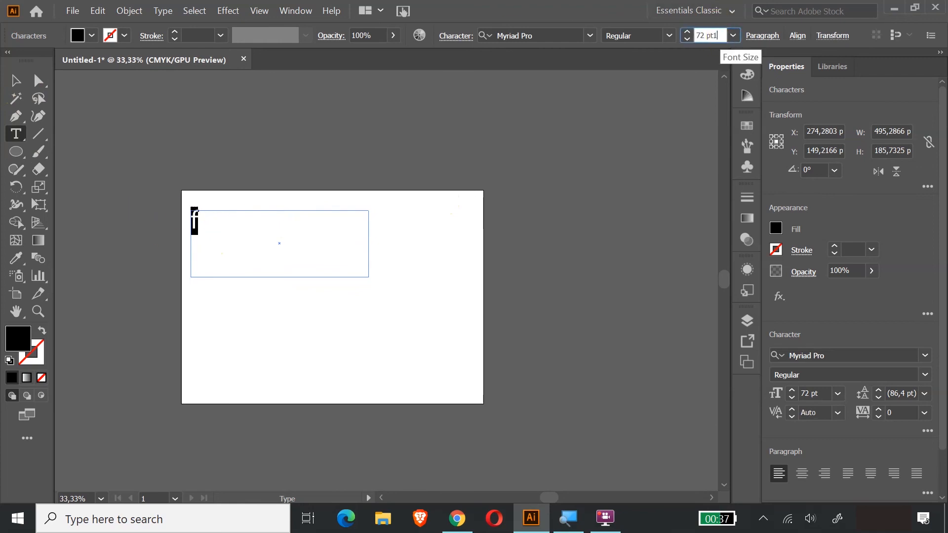
key(Return)
click(702, 35)
text(1)
drag(723, 37, 667, 41)
text(1)
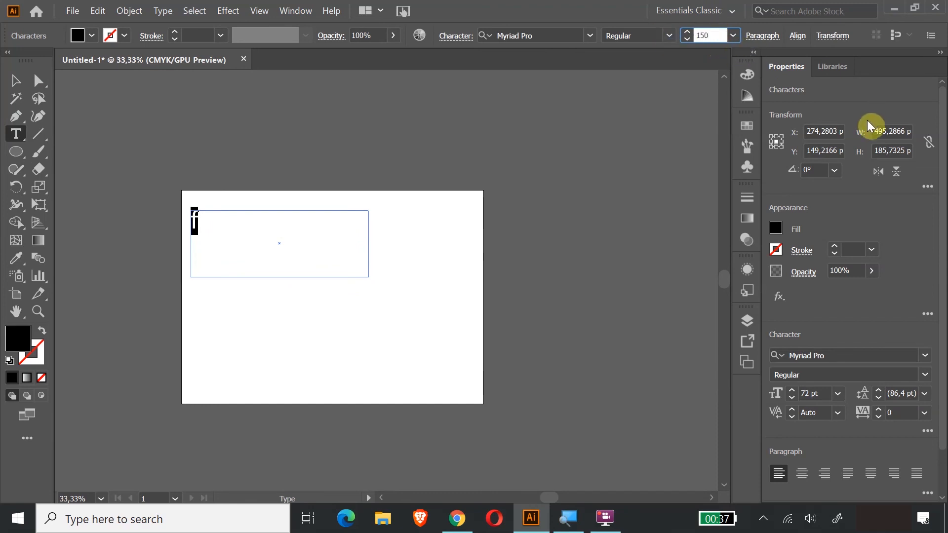
key(Return)
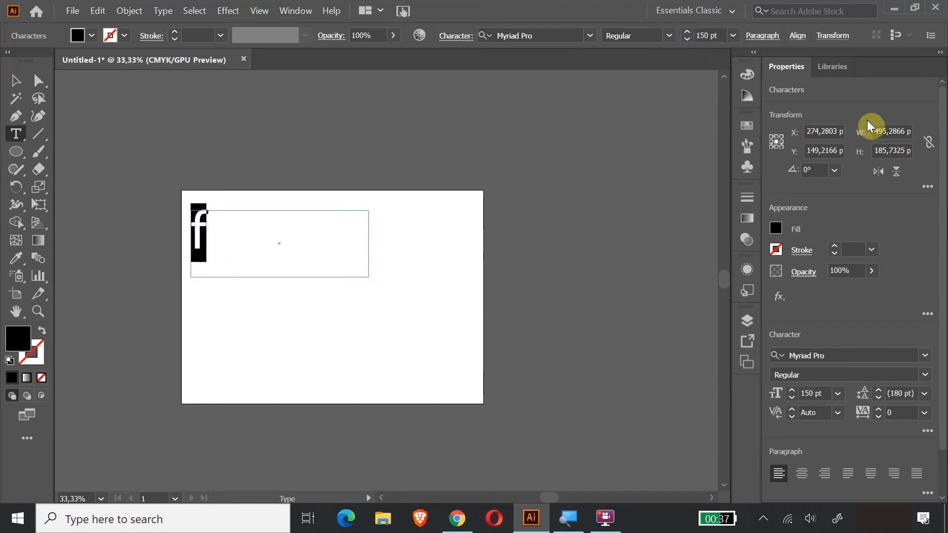
Narrow the text frame around the "f" to about 56 pt, and enlarge it with Free Transform to about 210 by 693 pt
click(14, 87)
drag(370, 243, 212, 243)
click(39, 205)
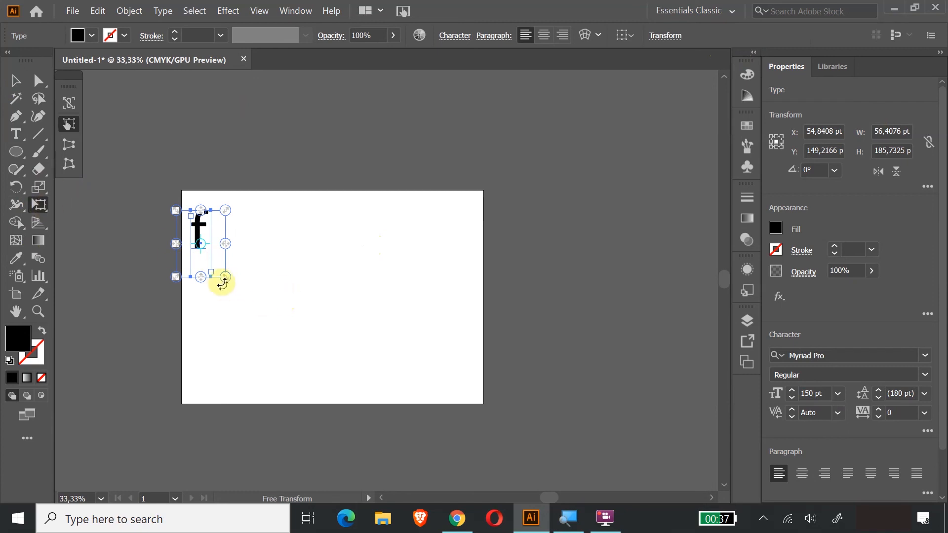
drag(224, 279, 425, 395)
Move the large "f" over the artboard's upper-left corner and paste a copy of it onto the artboard
click(17, 81)
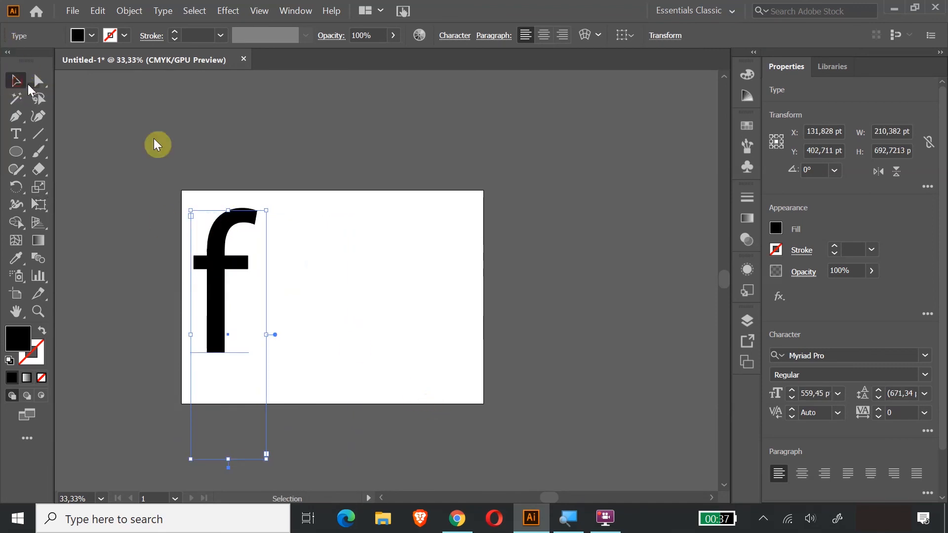
drag(231, 257, 206, 159)
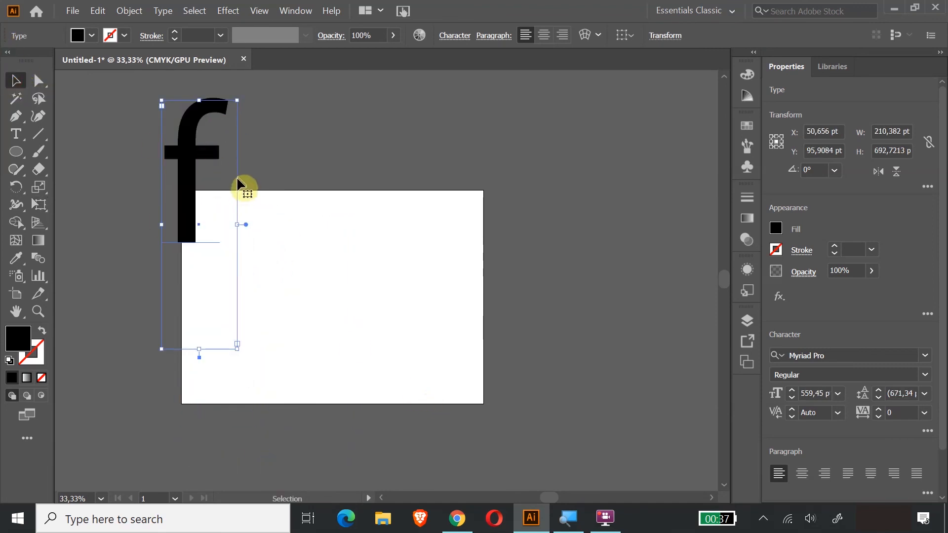
key(ctrl+c)
key(ctrl+v)
Change the font of the copied "f" on the artboard to Anticlaire Display SSi Italic
key(t)
drag(332, 237, 313, 218)
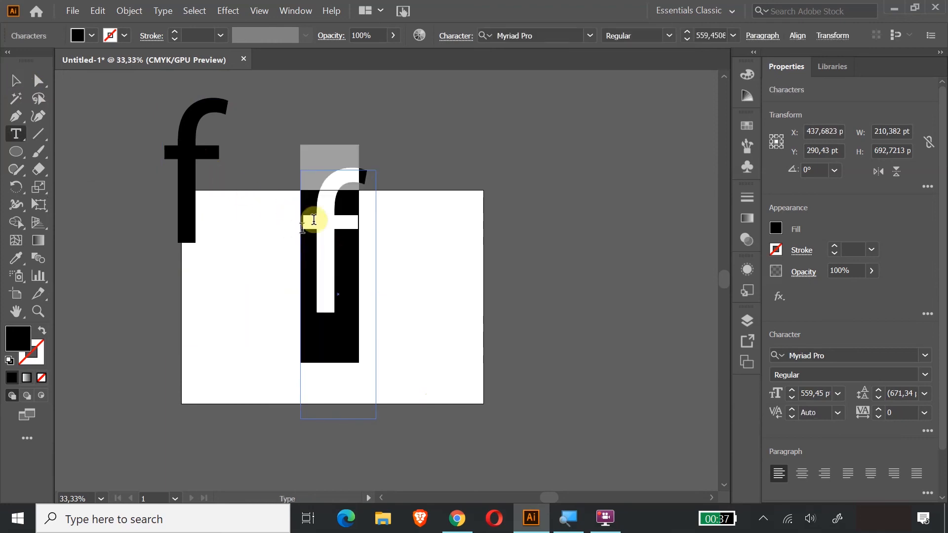
right_click(346, 203)
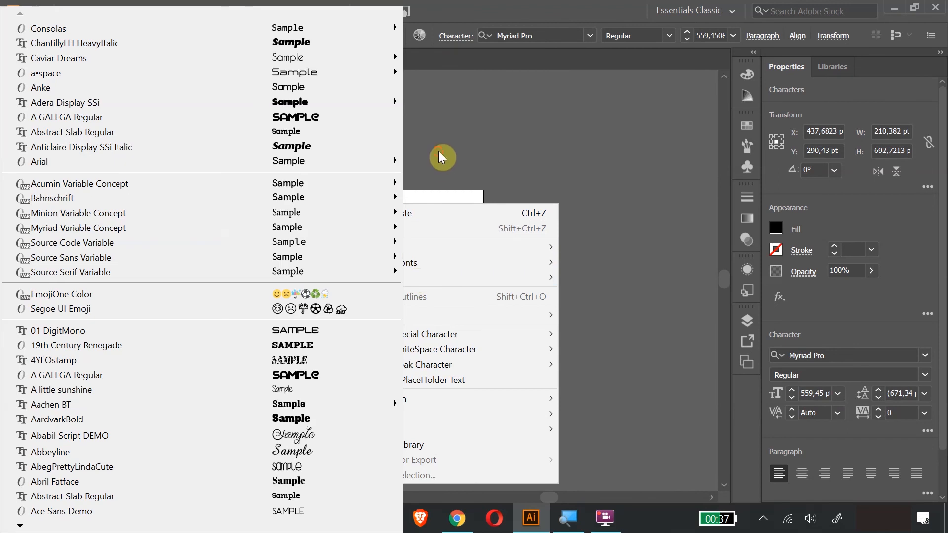
click(438, 153)
double_click(319, 208)
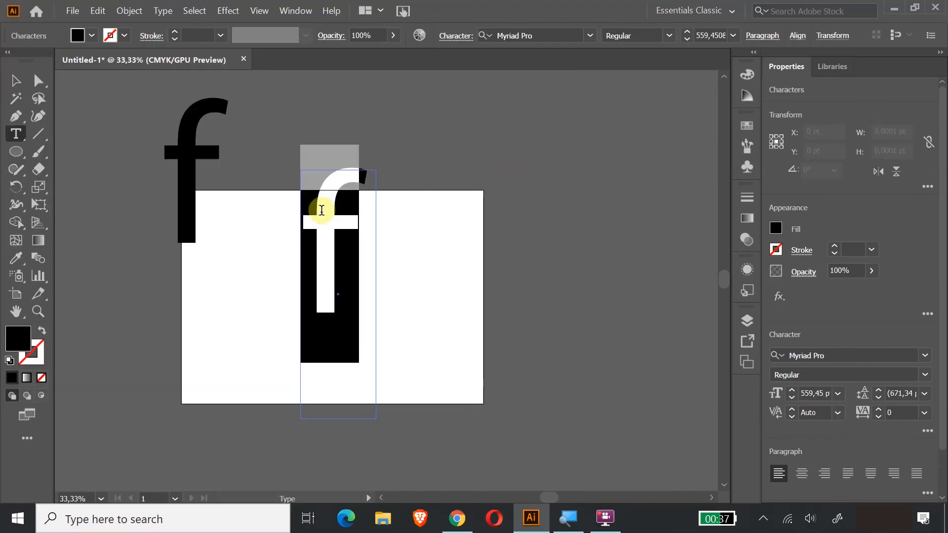
right_click(324, 213)
mouse_move(387, 252)
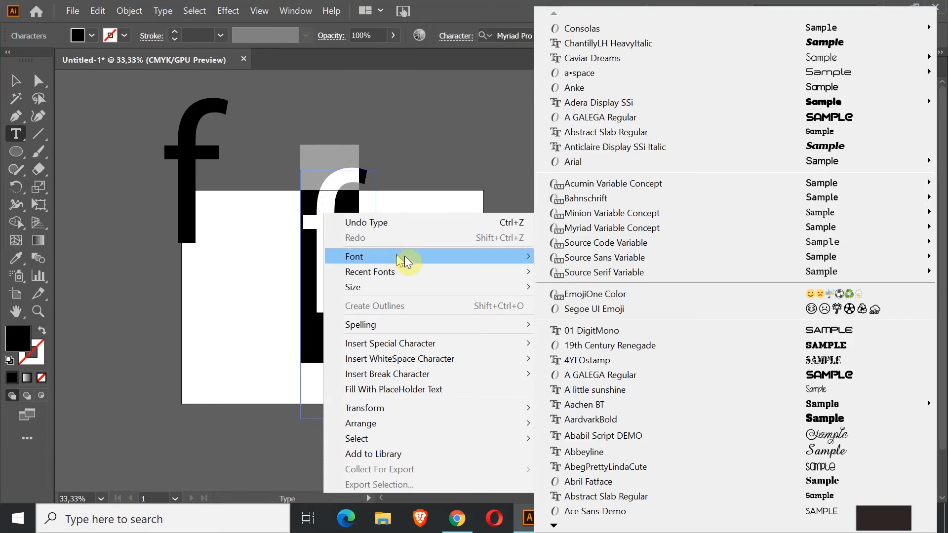
click(819, 147)
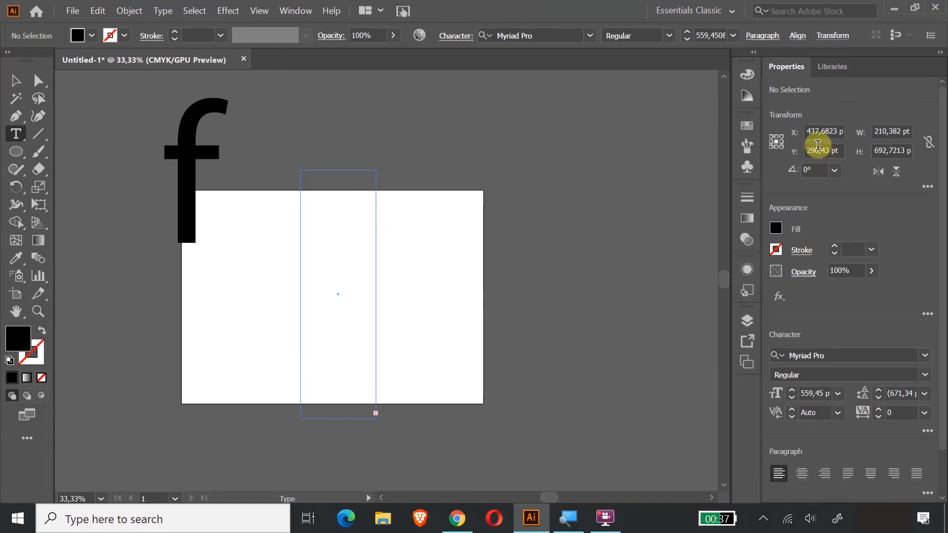
Enlarge the text frame of the copied "f" upward and sideways to about 502 by 938 pt
click(10, 85)
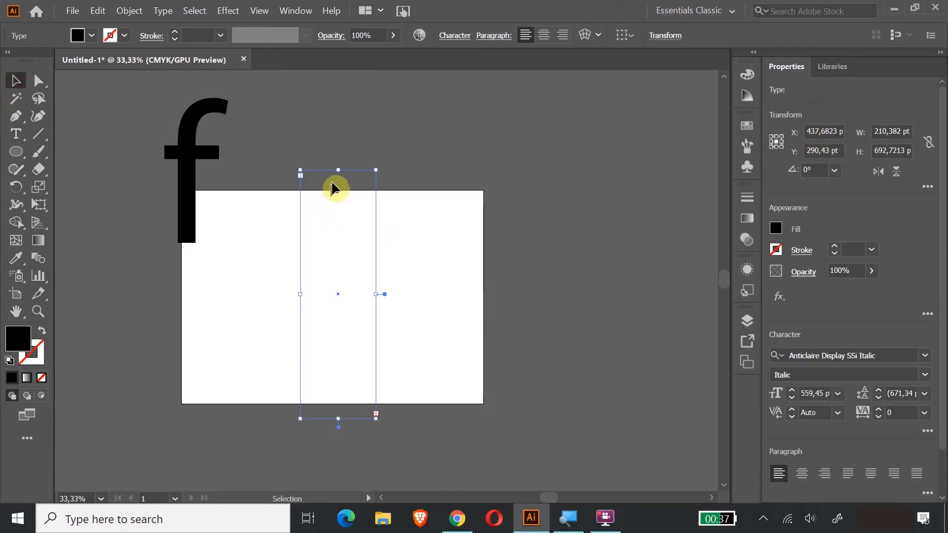
drag(338, 170, 328, 87)
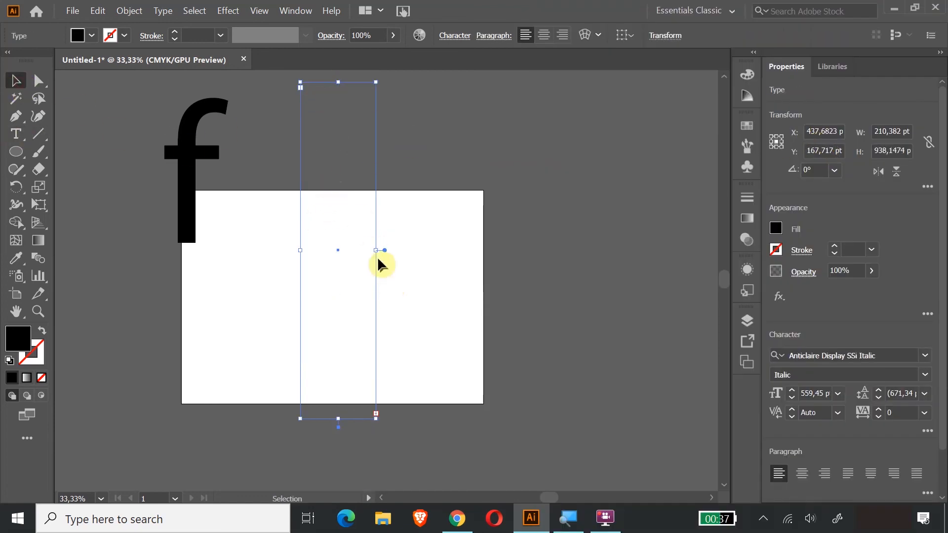
drag(375, 252, 480, 261)
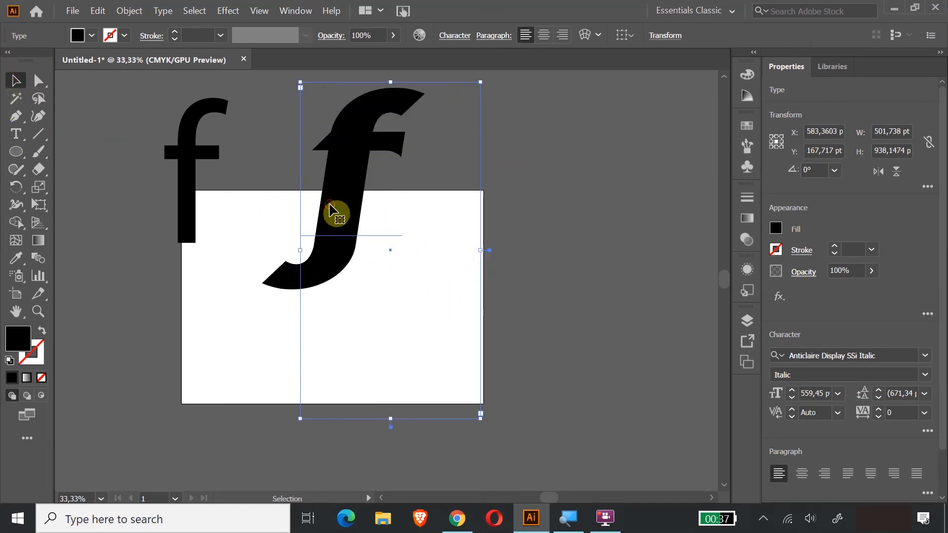
Duplicate the italic "f" to its right and set the duplicate's font to Adera Display SSi Regular
drag(331, 208, 511, 223)
double_click(511, 225)
double_click(499, 220)
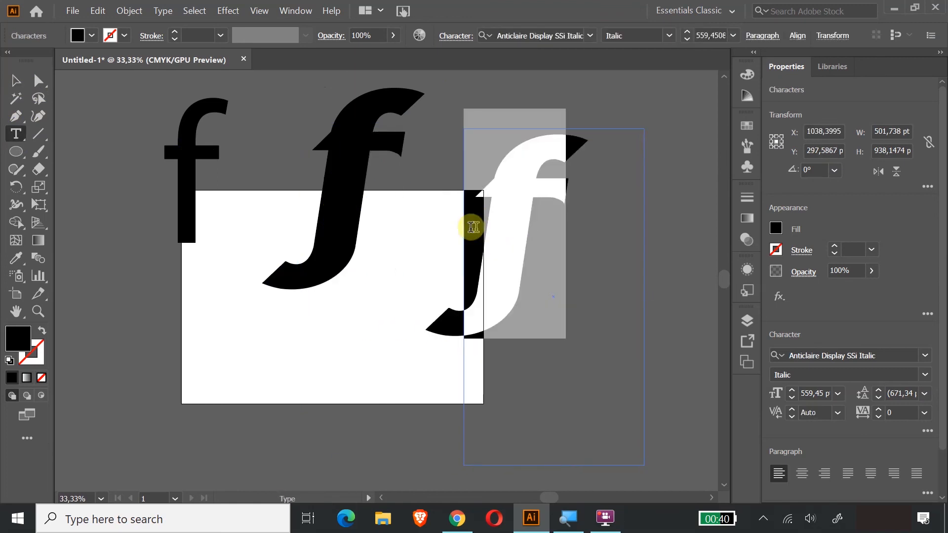
right_click(537, 252)
mouse_move(575, 267)
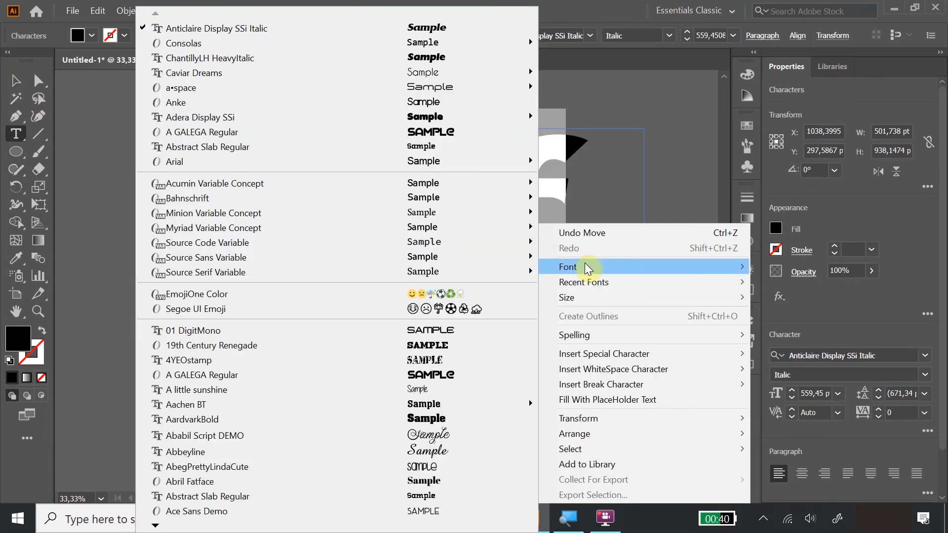
mouse_move(470, 119)
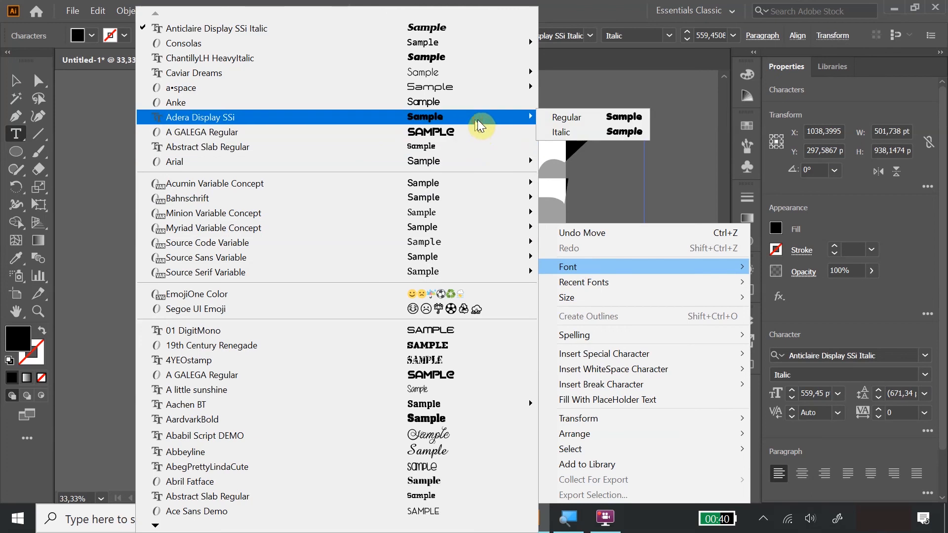
click(565, 118)
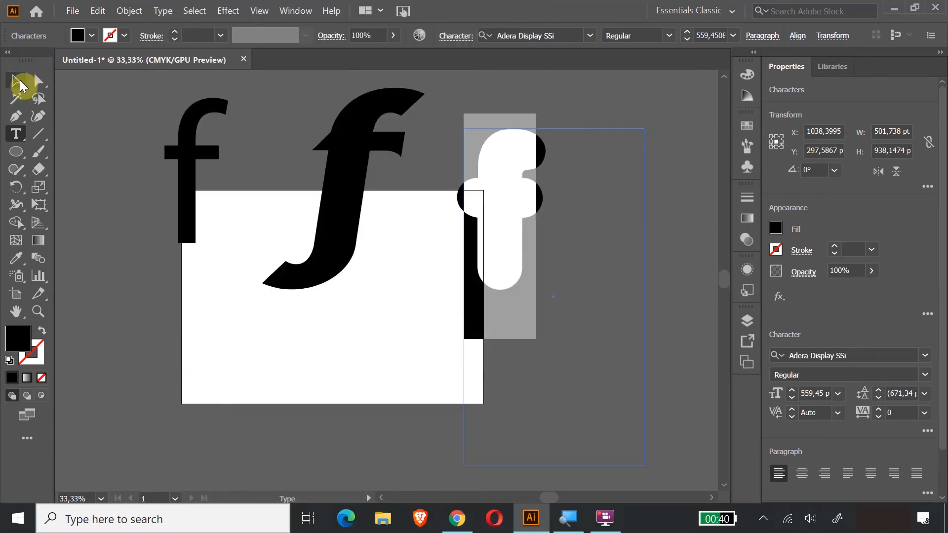
Move the rounded "f" up beside the italic one and reduce its text frame to about 286 by 502 pt
click(17, 81)
drag(524, 193, 503, 156)
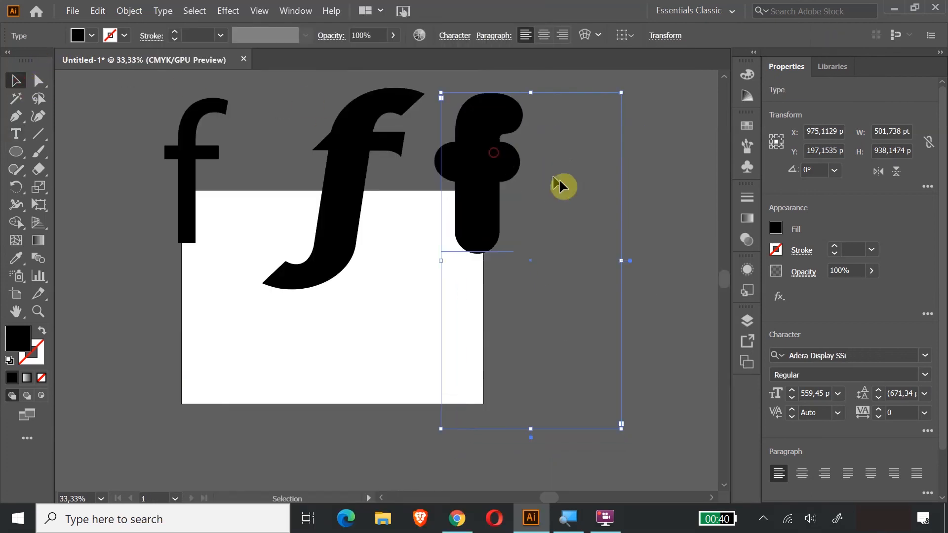
drag(533, 433, 511, 272)
click(545, 184)
Copy the Myriad Pro "f" and place the pasted copy just outside the artboard's right edge
click(196, 153)
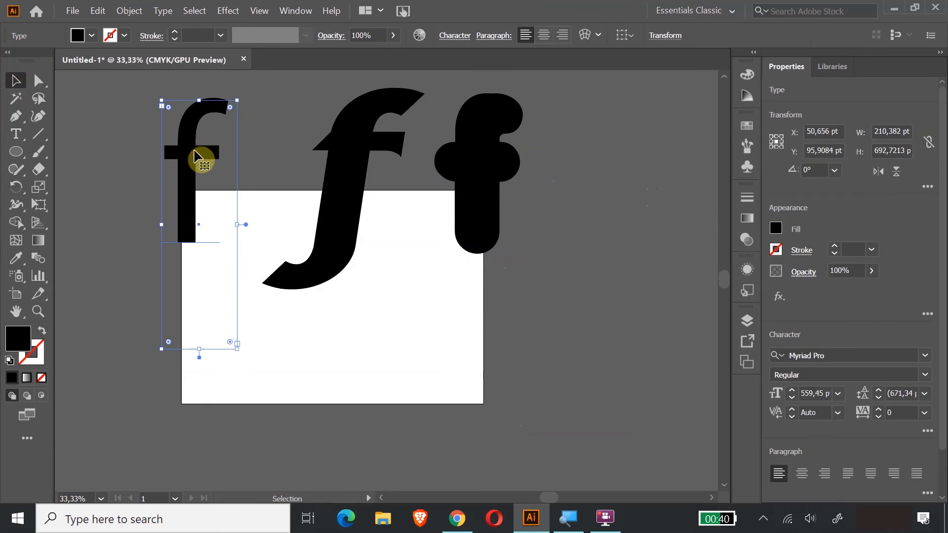
key(ctrl+c)
key(ctrl+v)
drag(312, 233, 536, 296)
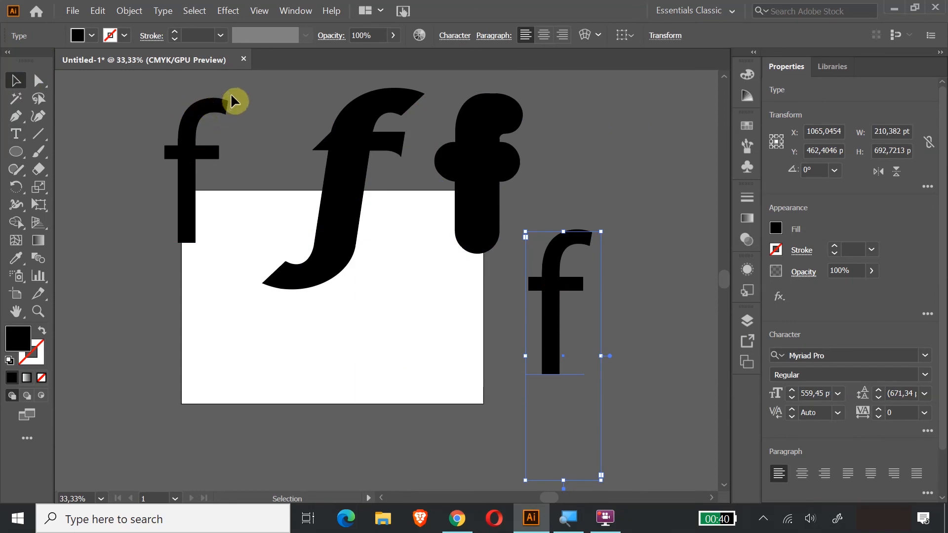
Move the italic "f" and the rounded "f" left, closer to the first "f" in the row
click(372, 125)
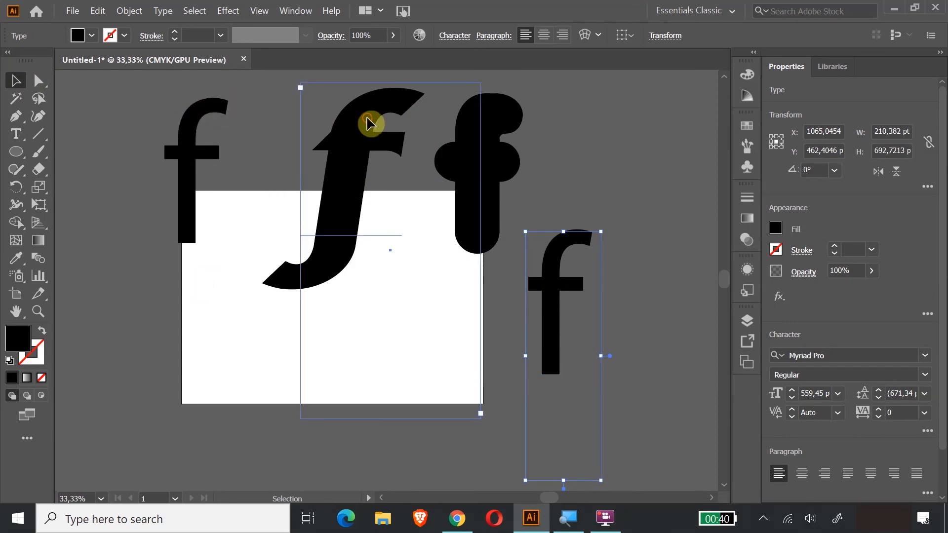
click(499, 161)
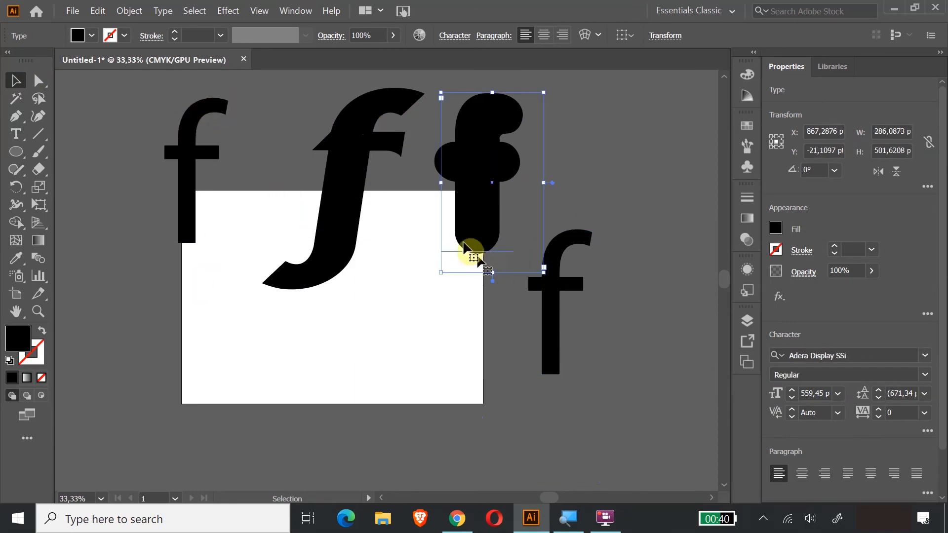
drag(345, 170, 283, 157)
drag(507, 190, 436, 187)
Shorten the text frame of the "f" beside the artboard to about 444 pt high
click(578, 287)
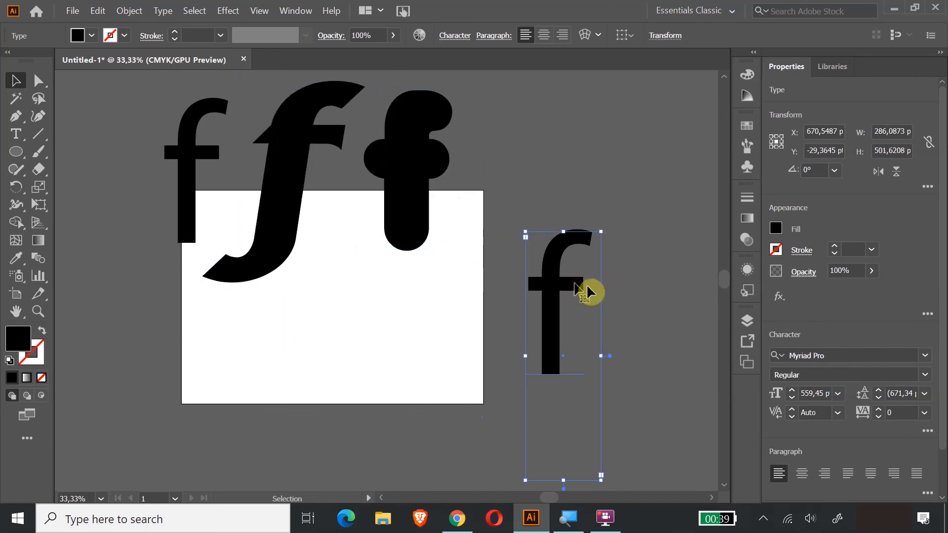
drag(565, 478, 551, 390)
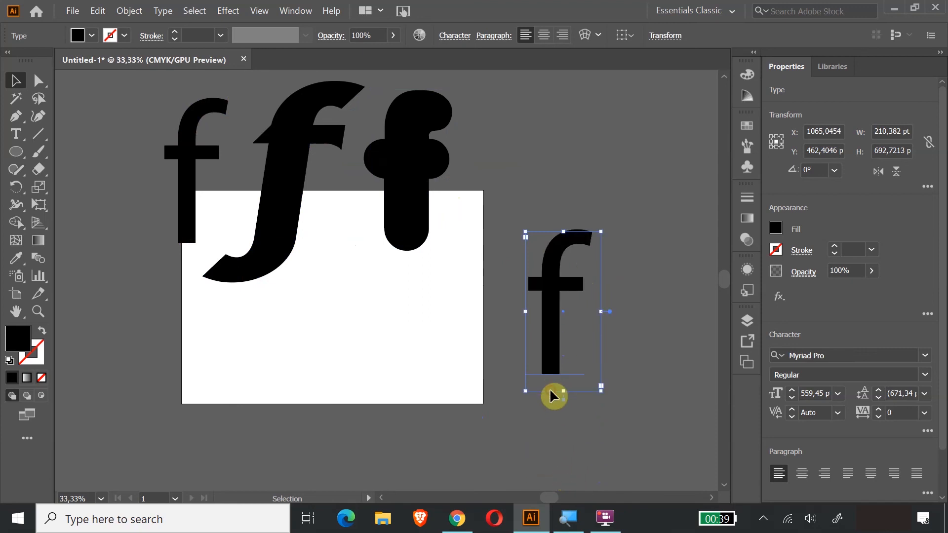
click(603, 163)
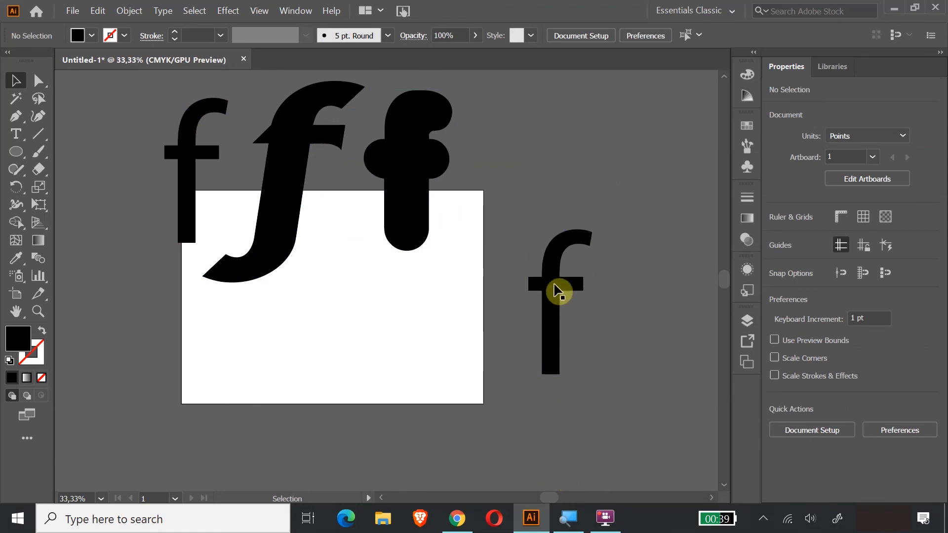
Fill the "f" beside the artboard with white, FFFFFF
click(548, 298)
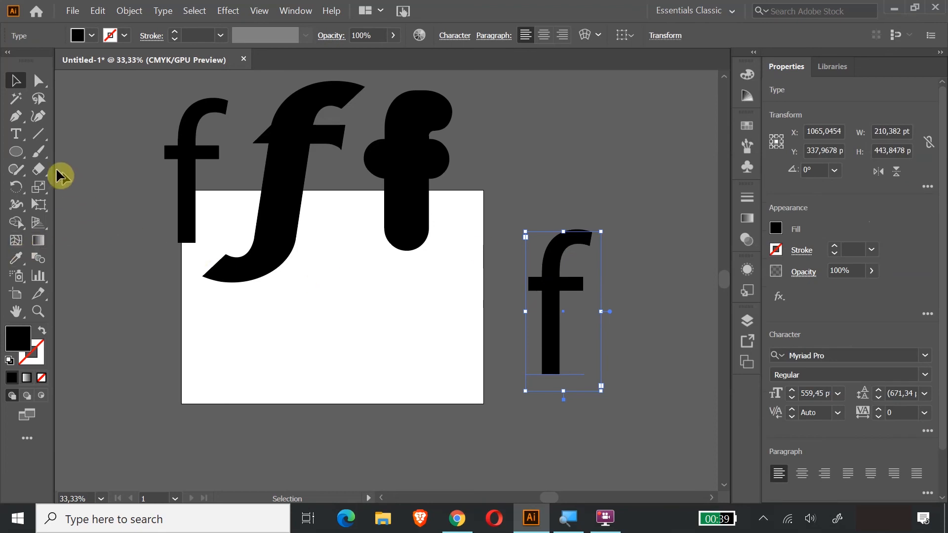
double_click(15, 337)
text(FFFFFF)
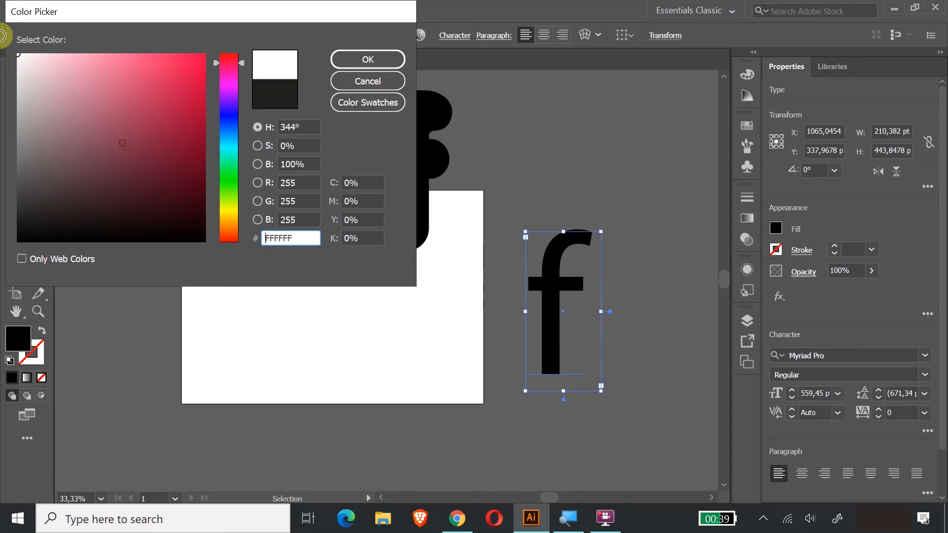
click(353, 60)
Draw a rounded square about 199 pt wide in the artboard's lower middle and fill it with blue
drag(18, 153, 66, 166)
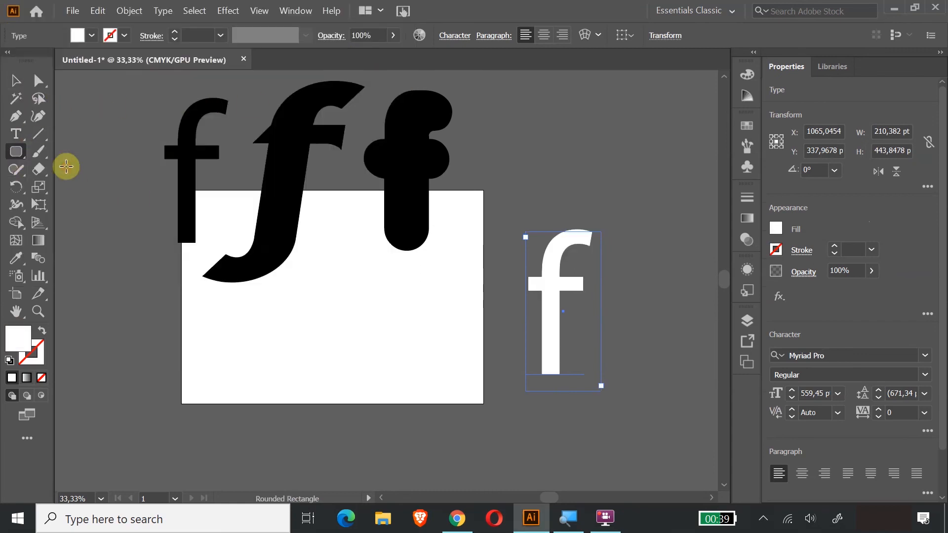
mouse_move(328, 291)
mouse_down()
mouse_move(369, 332)
mouse_move(370, 360)
mouse_up()
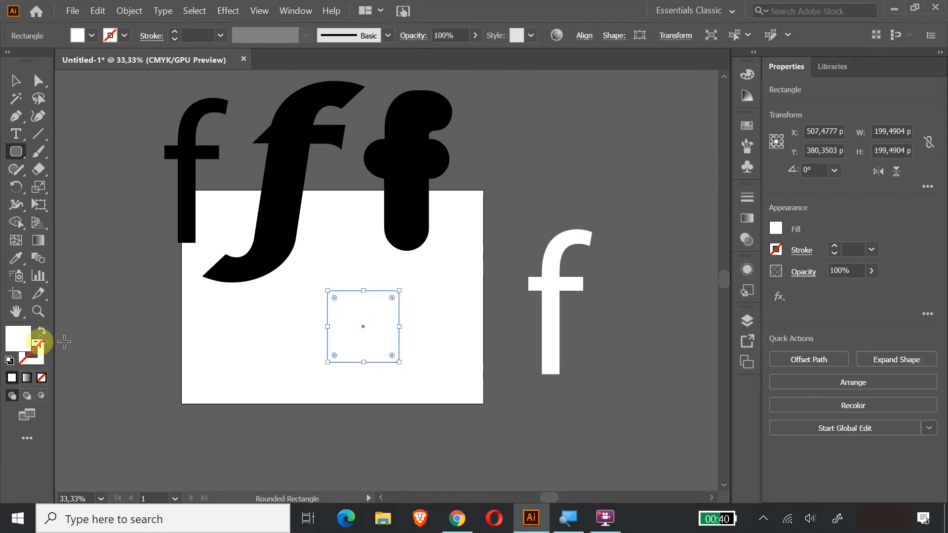
double_click(19, 338)
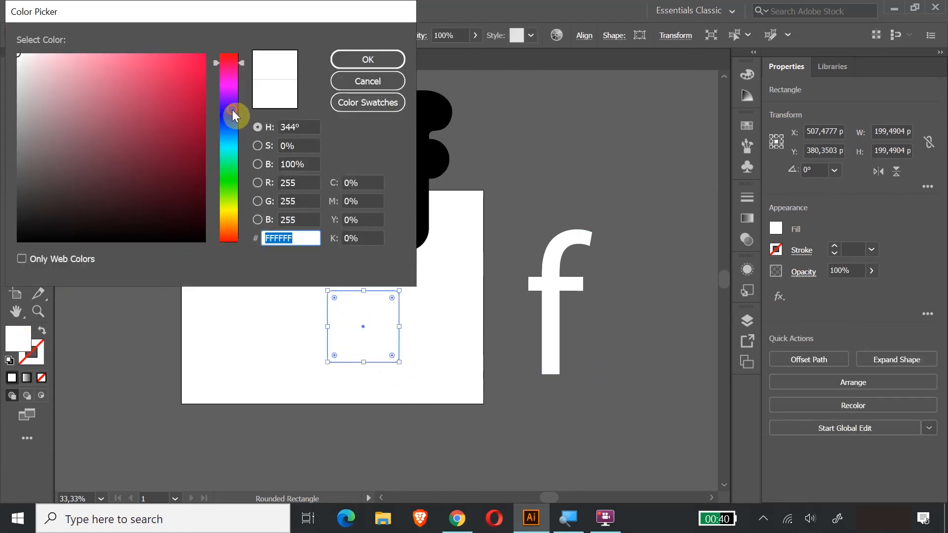
click(232, 114)
click(187, 85)
click(367, 60)
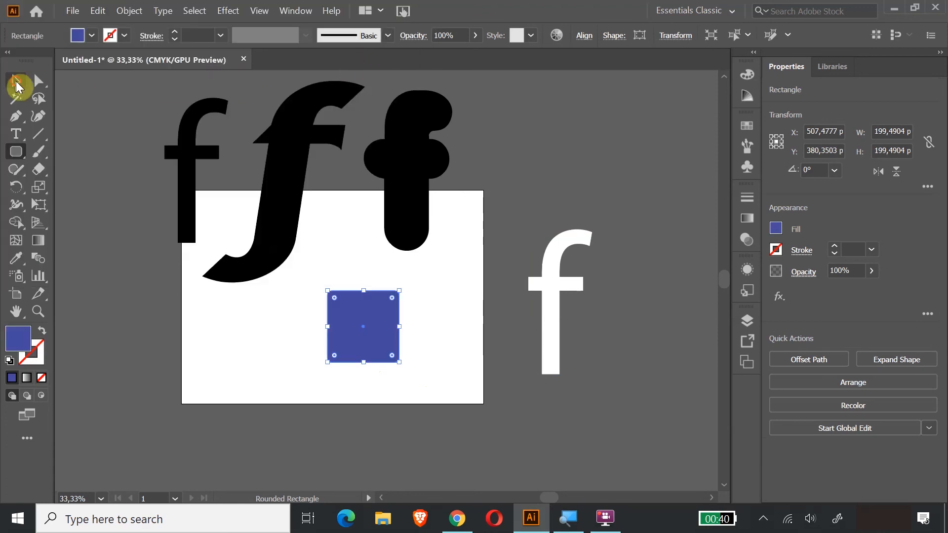
Try to move the white "f" onto the blue rounded square, and undo the move
click(15, 83)
click(671, 268)
click(556, 286)
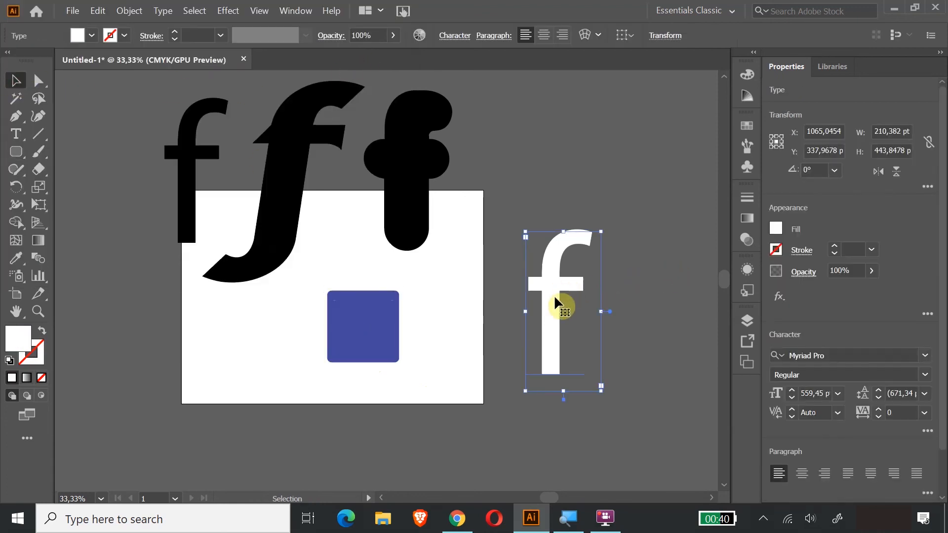
drag(555, 292, 375, 401)
key(ctrl+z)
Bring the white "f" to the front and move it onto the blue rounded square
right_click(551, 328)
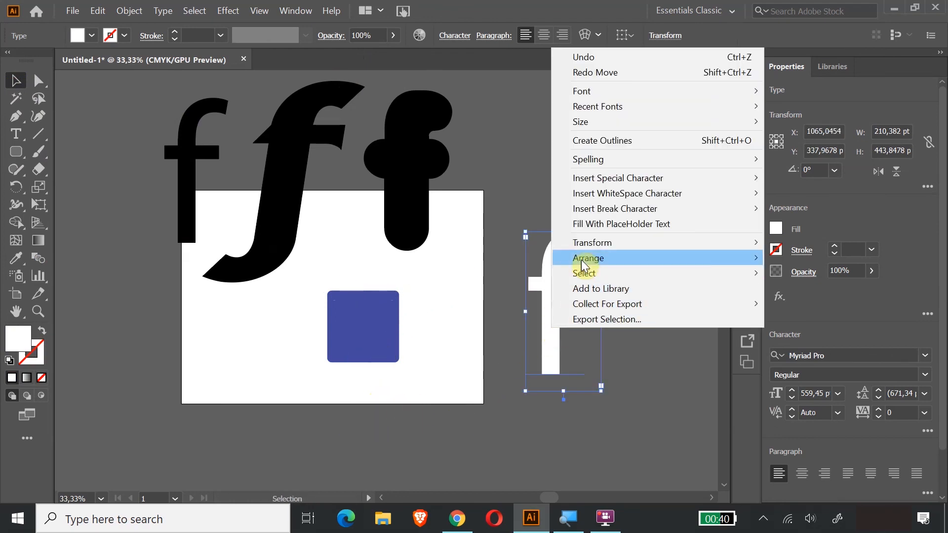
mouse_move(581, 260)
click(795, 254)
click(668, 198)
right_click(561, 262)
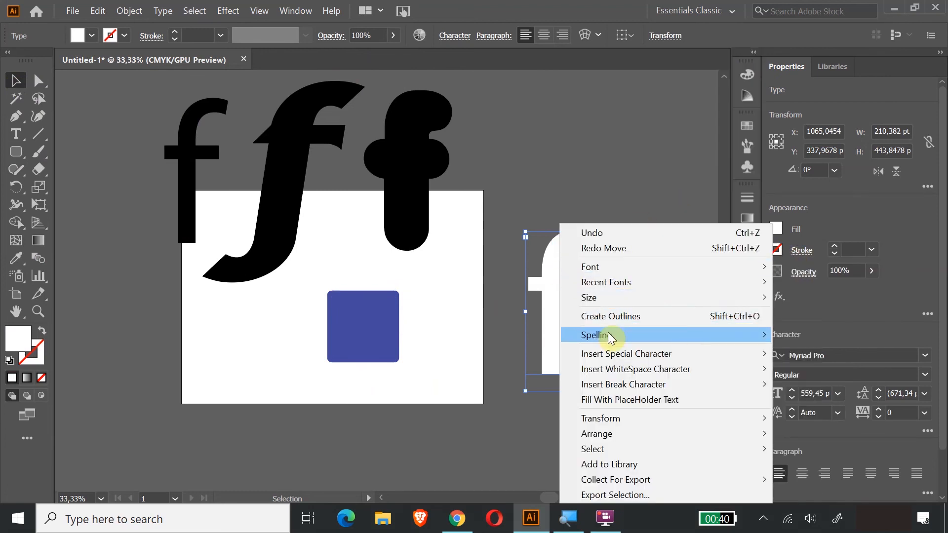
mouse_move(617, 430)
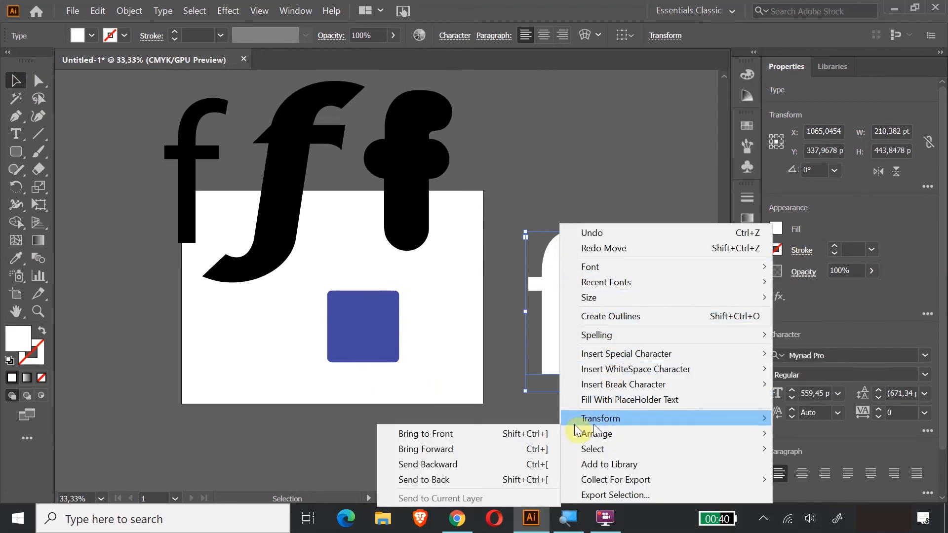
click(519, 430)
drag(557, 286, 366, 337)
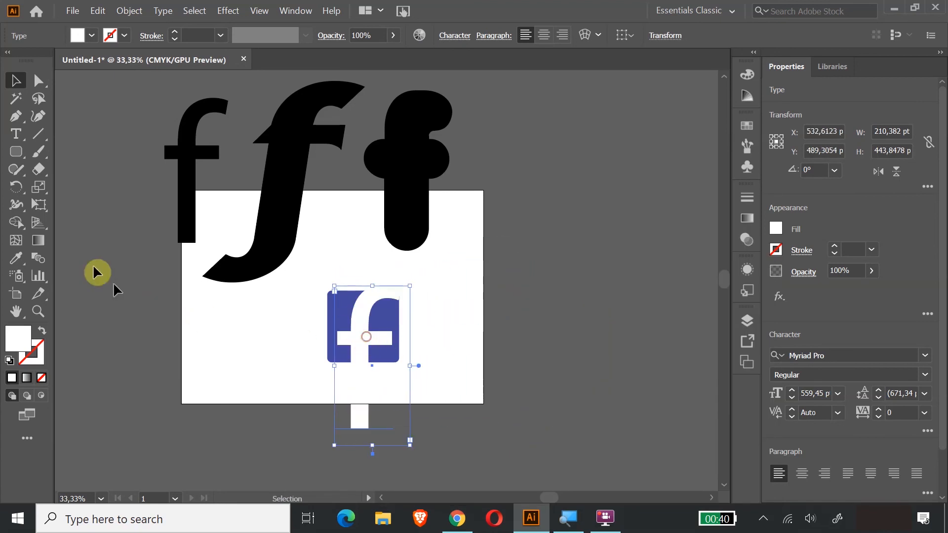
Scale the white "f" down to about 109 pt wide and 230 pt high, and position it over the blue square
click(38, 205)
drag(430, 482, 379, 369)
drag(353, 314, 361, 324)
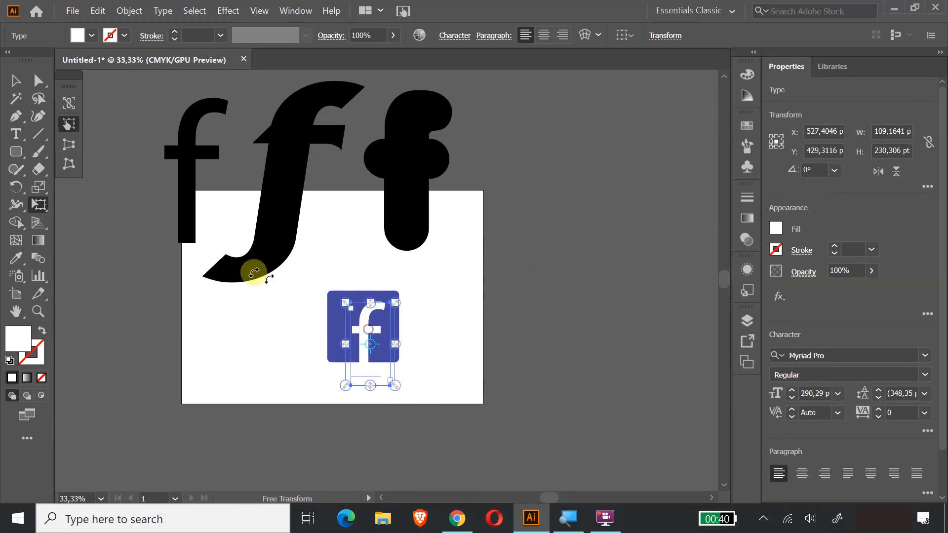
click(15, 81)
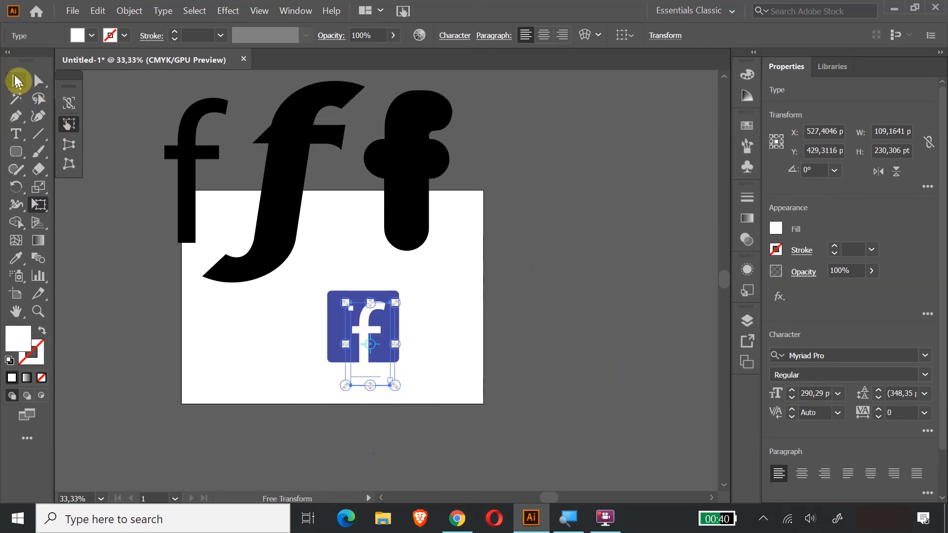
click(643, 280)
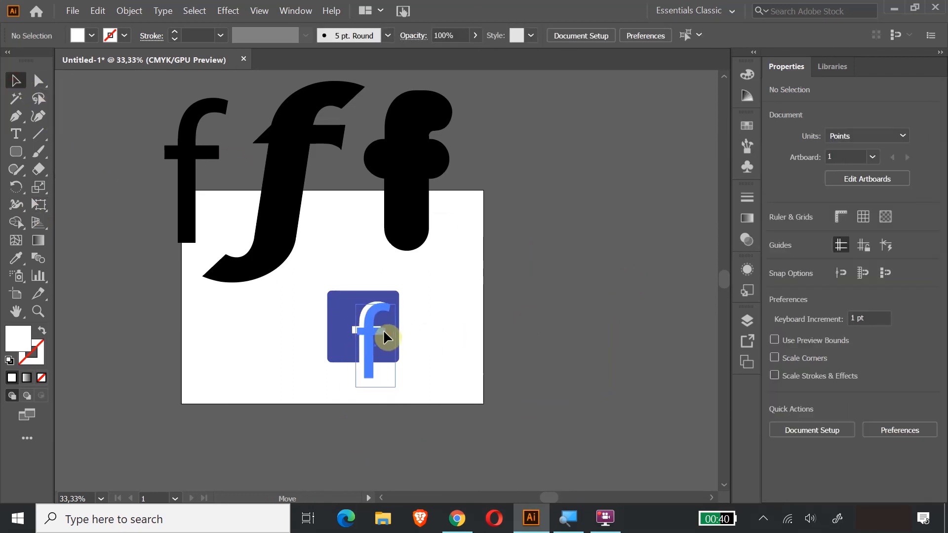
Move the slanted black "f" and the blue square with its white "f" off the artboard to its right
click(384, 330)
drag(384, 331, 267, 249)
click(443, 313)
drag(249, 210, 588, 220)
drag(316, 297, 398, 368)
click(454, 349)
drag(313, 323, 627, 393)
Try Pathfinder Minus Front on the selected blue square, white "f" and slanted "f"
click(625, 360)
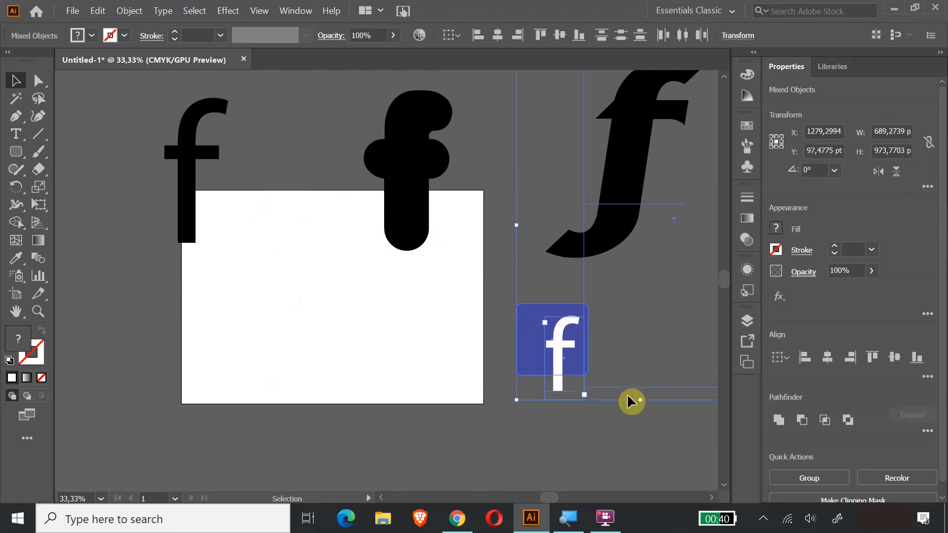
click(804, 421)
click(673, 418)
drag(504, 338, 619, 387)
click(574, 441)
Select the blue square and white "f" together and move them below the artboard's lower-right corner
click(530, 351)
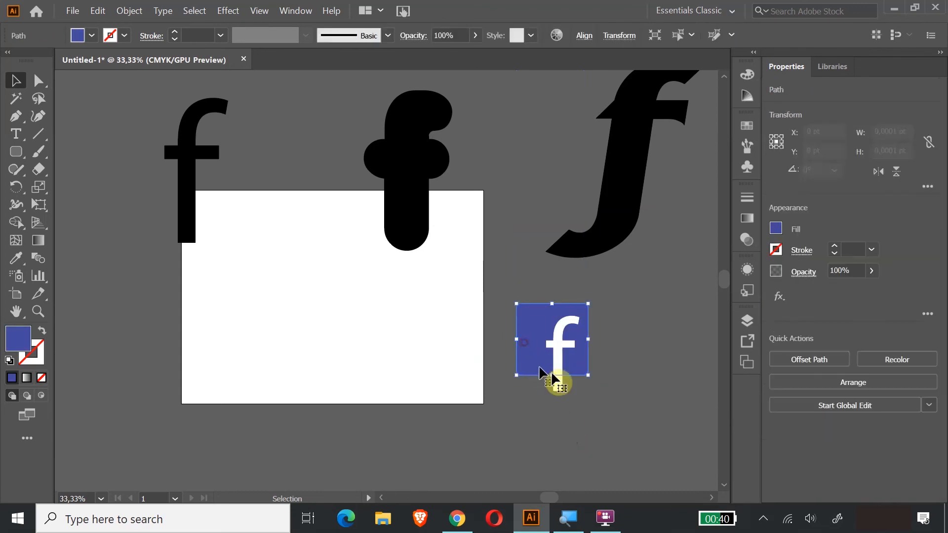
shift+click(558, 358)
drag(557, 375, 533, 428)
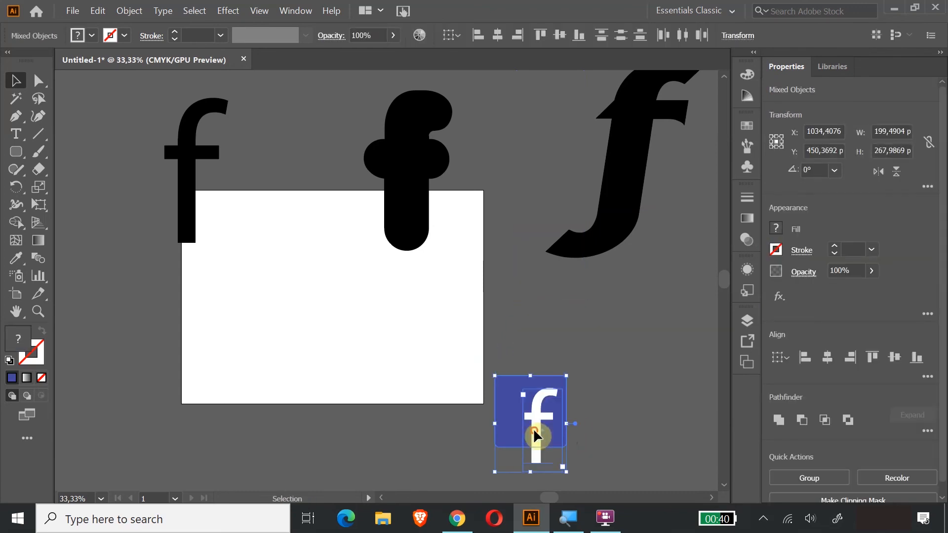
scroll(564, 398, down, 5)
drag(535, 282, 551, 342)
Try to subtract the live text "f" from the blue square with Pathfinder Minus Front
click(659, 318)
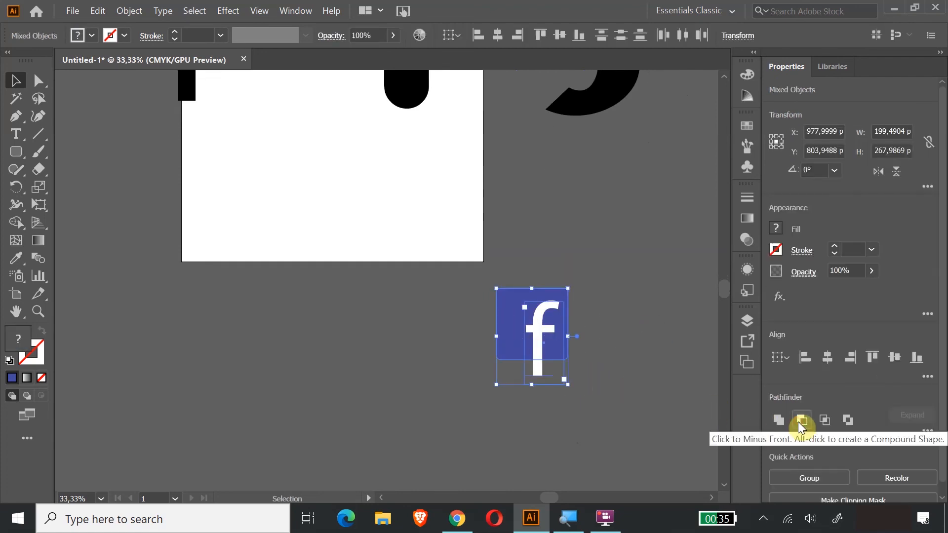
click(802, 422)
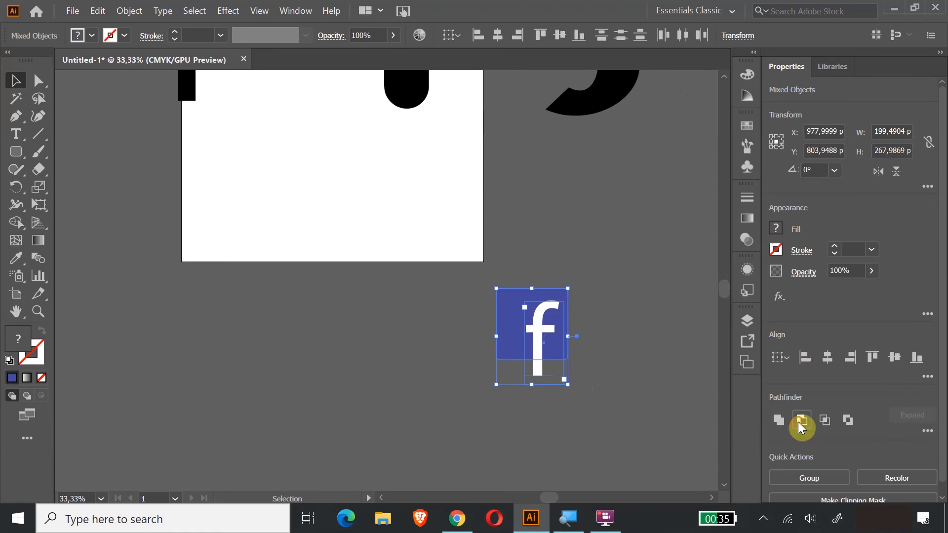
click(556, 235)
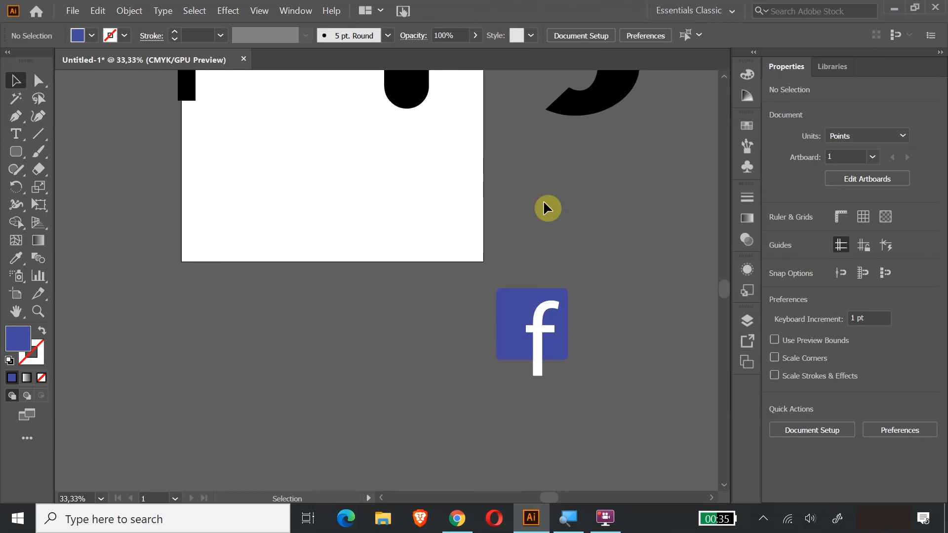
Try replacing the white text "f" with "t", and undo the text change
click(537, 337)
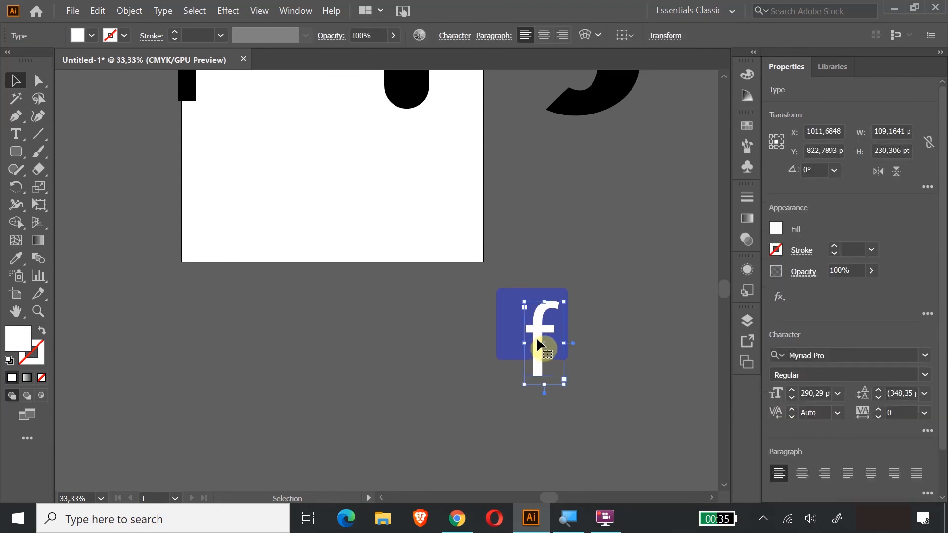
key(t)
click(534, 333)
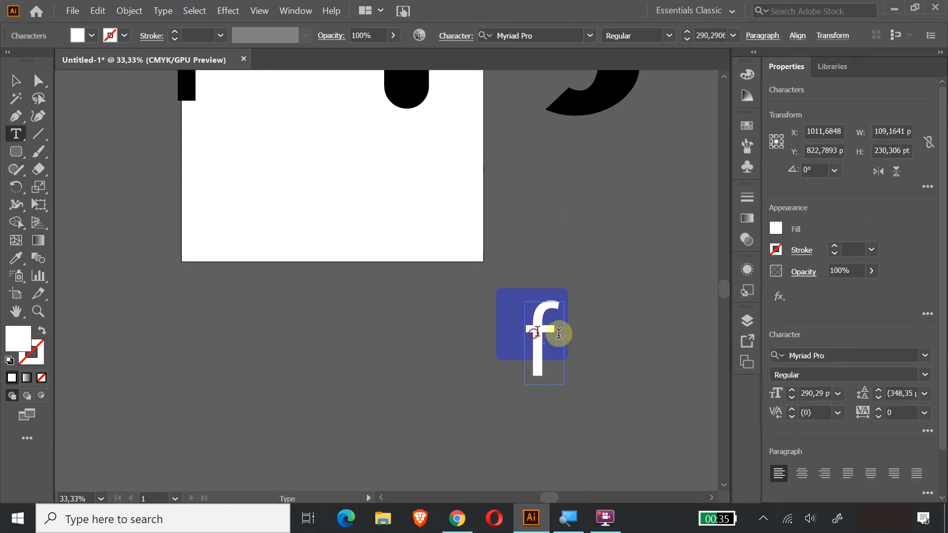
drag(534, 333, 577, 334)
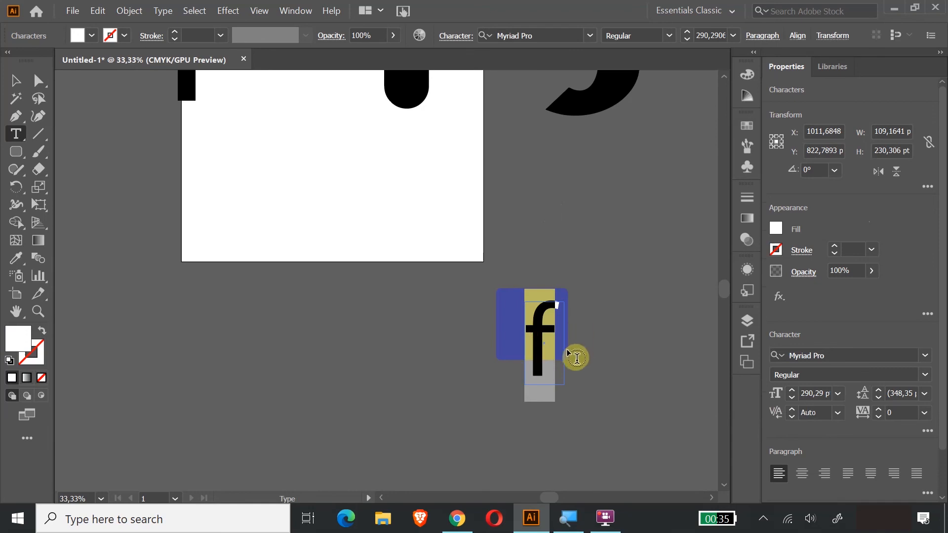
text(t)
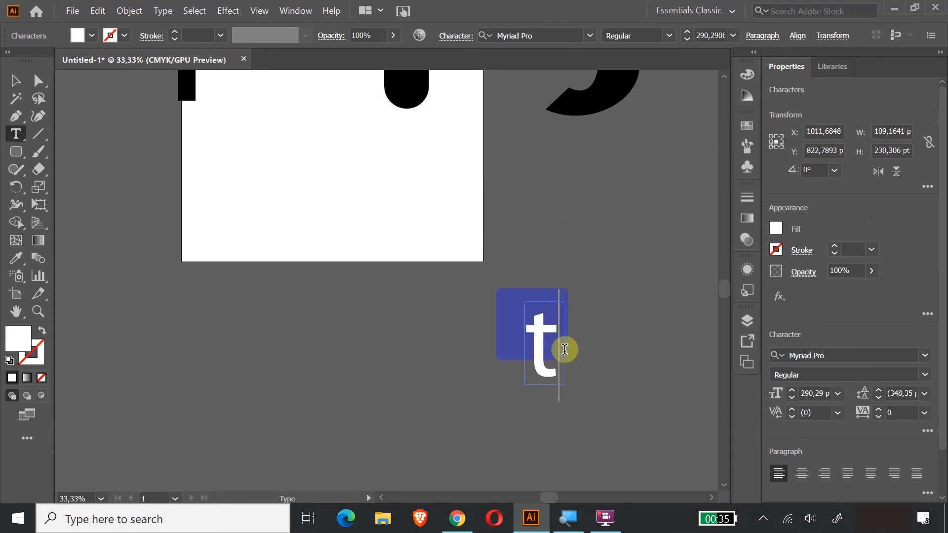
key(ctrl+z)
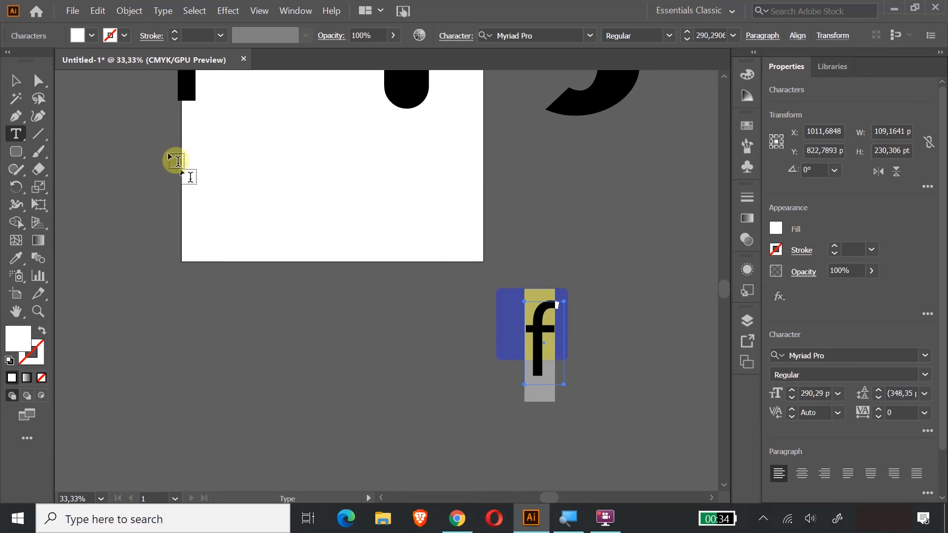
click(13, 84)
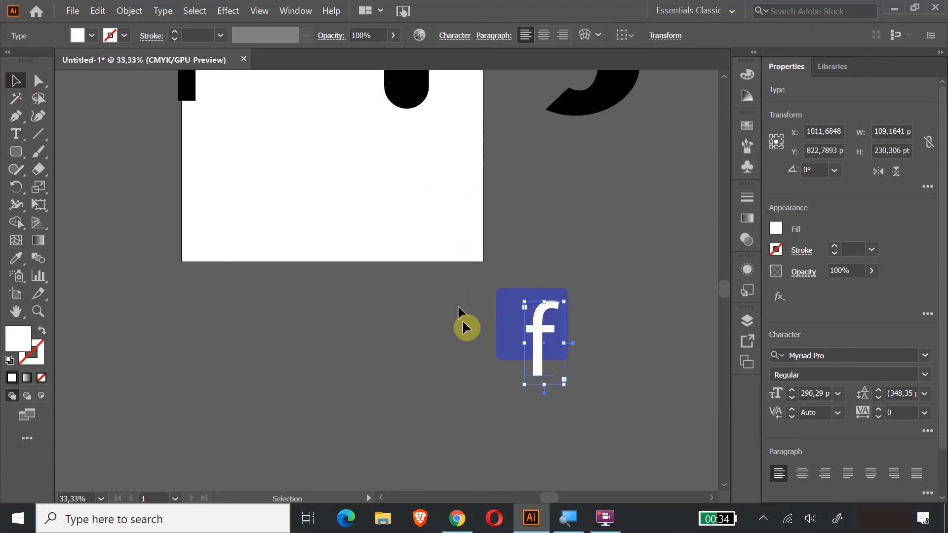
Convert the white "f" on the blue square from text to outlines
right_click(539, 334)
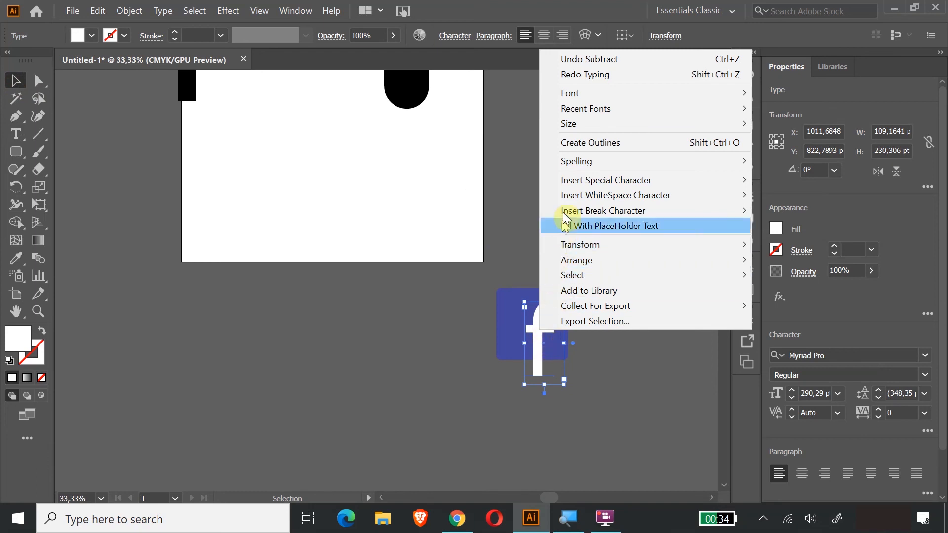
click(572, 151)
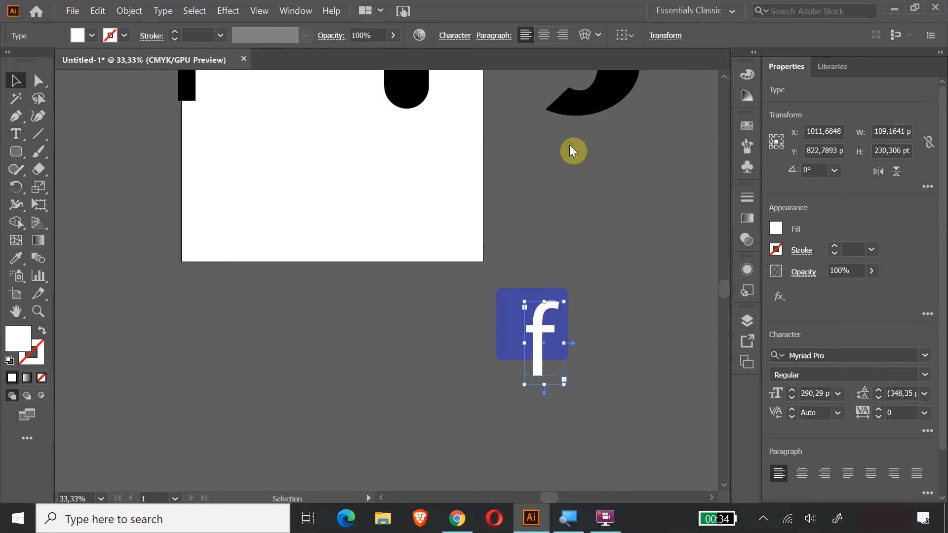
double_click(542, 330)
double_click(619, 328)
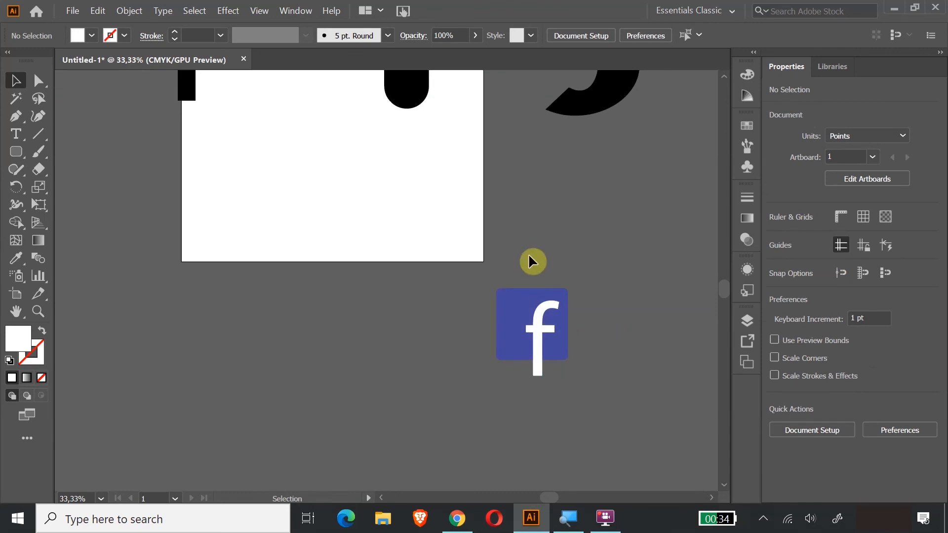
Try moving the leftmost black "f" onto the artboard and replacing its text with "i", and undo both
scroll(549, 276, up, 5)
drag(193, 159, 313, 290)
double_click(379, 296)
text(i)
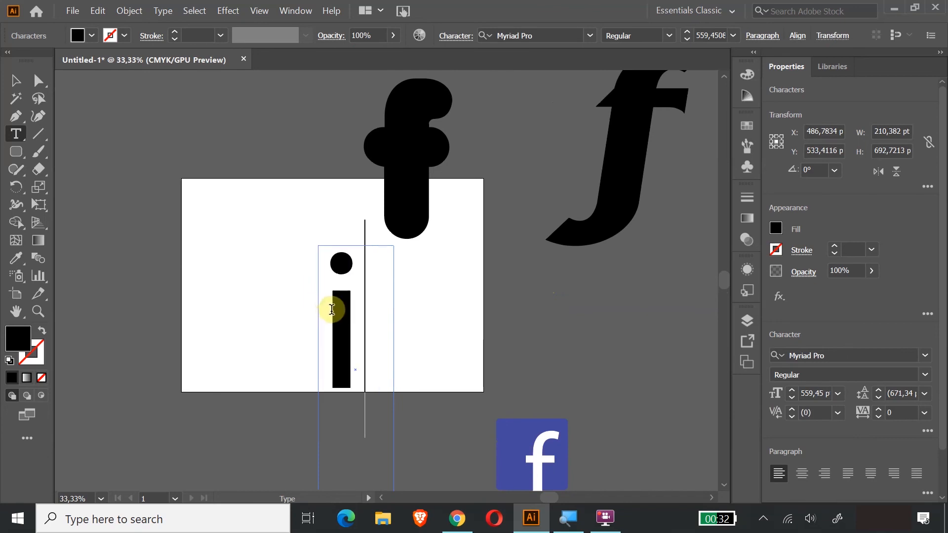
key(ctrl+z)
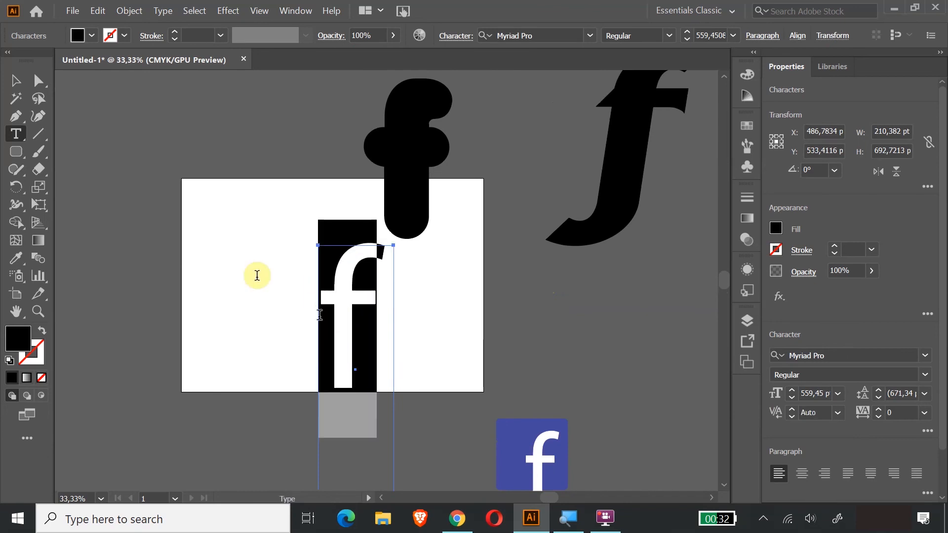
click(19, 85)
key(ctrl+z)
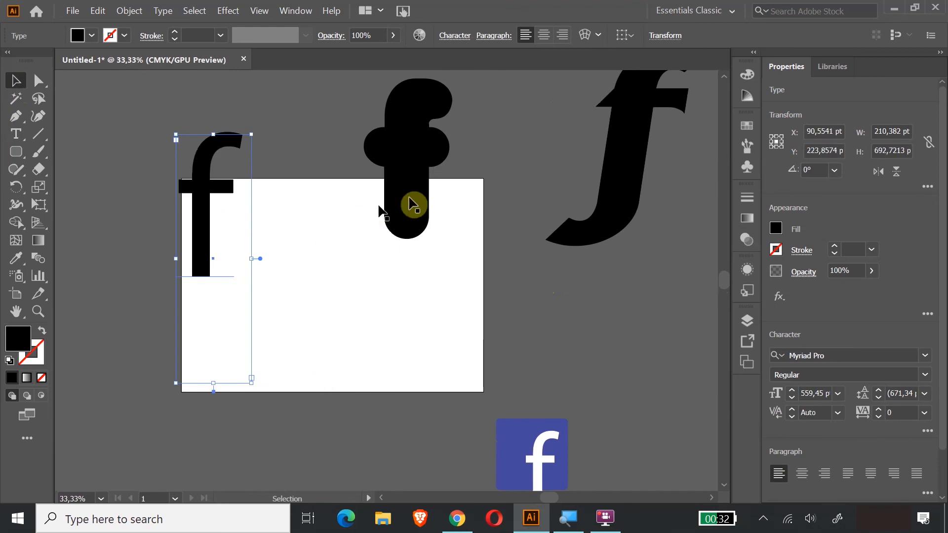
Change the thick rounded "f" to the Arial Narrow font and move it next to the leftmost black "f"
click(419, 191)
double_click(374, 173)
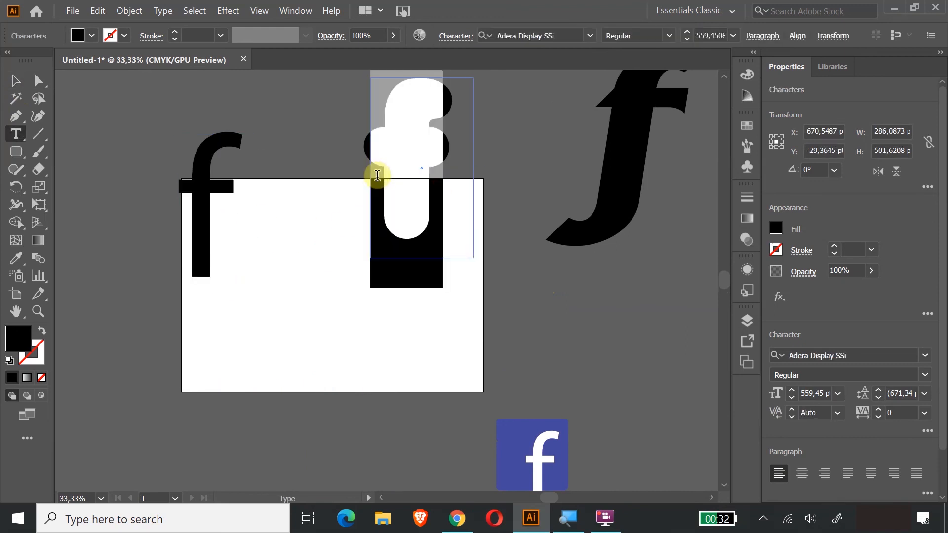
click(575, 38)
text(arial)
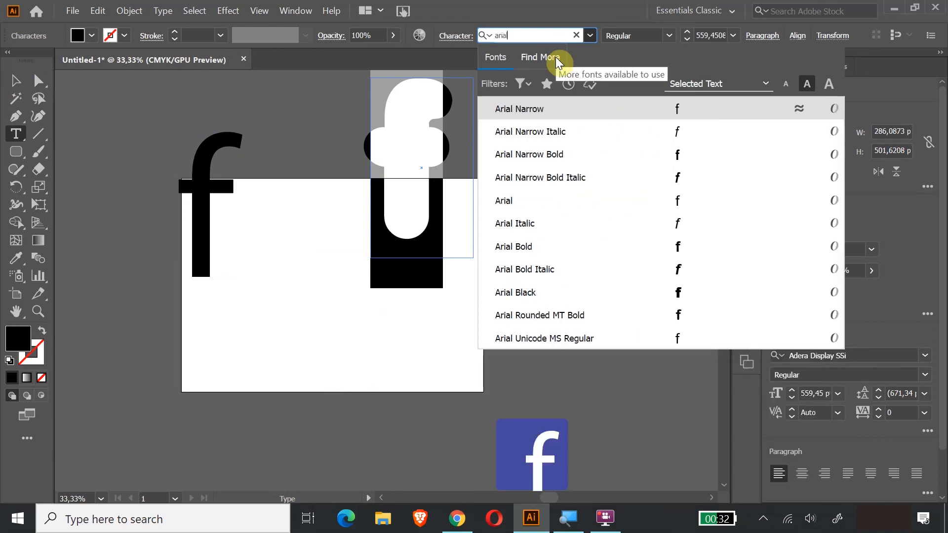
key(Return)
click(15, 81)
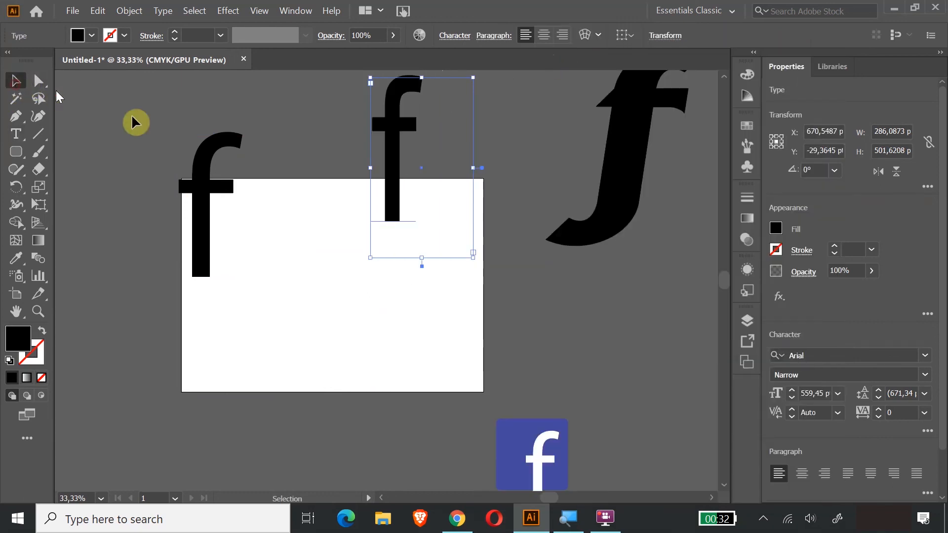
drag(384, 127, 302, 175)
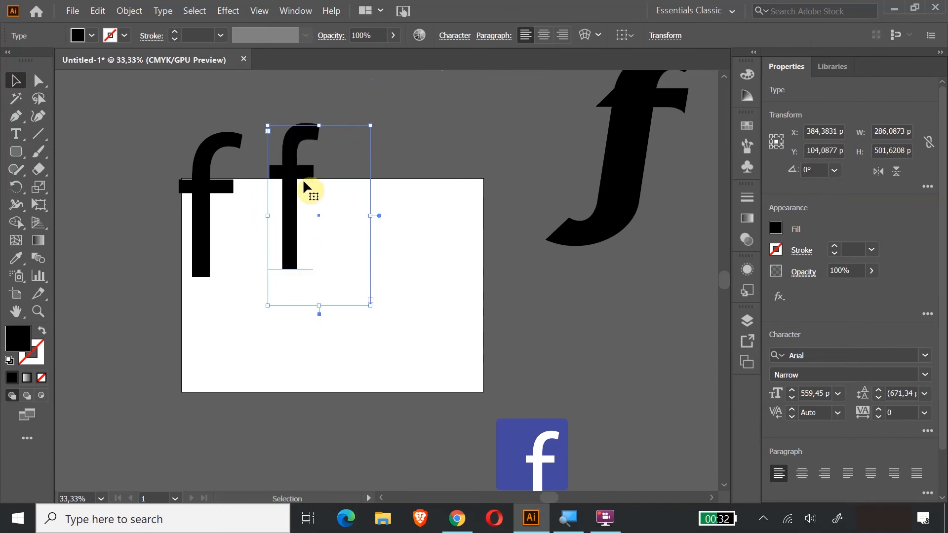
mouse_move(304, 182)
mouse_down()
mouse_move(301, 156)
mouse_move(302, 173)
mouse_up()
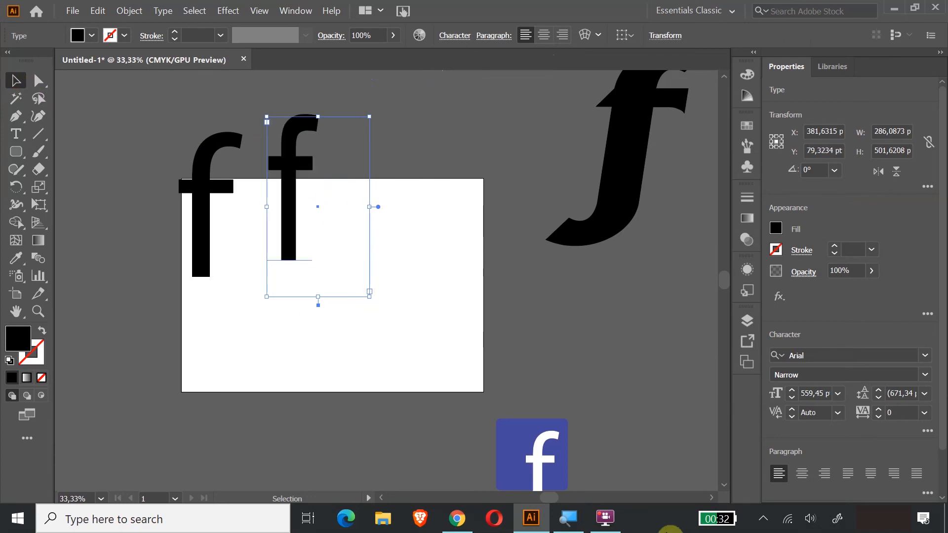
Select the outlined white "f" and the blue square in turn to check them as separate objects
click(540, 457)
scroll(579, 429, down, 3)
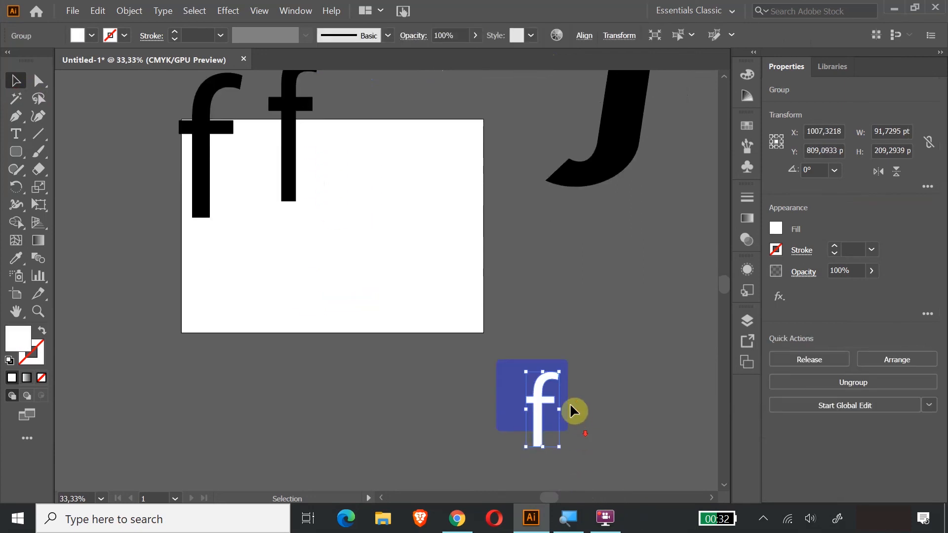
click(499, 374)
click(537, 400)
click(415, 264)
Move the slanted black "f" over the artboard's right side and delete it
scroll(415, 262, up, 3)
drag(608, 217, 551, 228)
drag(482, 234, 391, 240)
scroll(525, 305, down, 8)
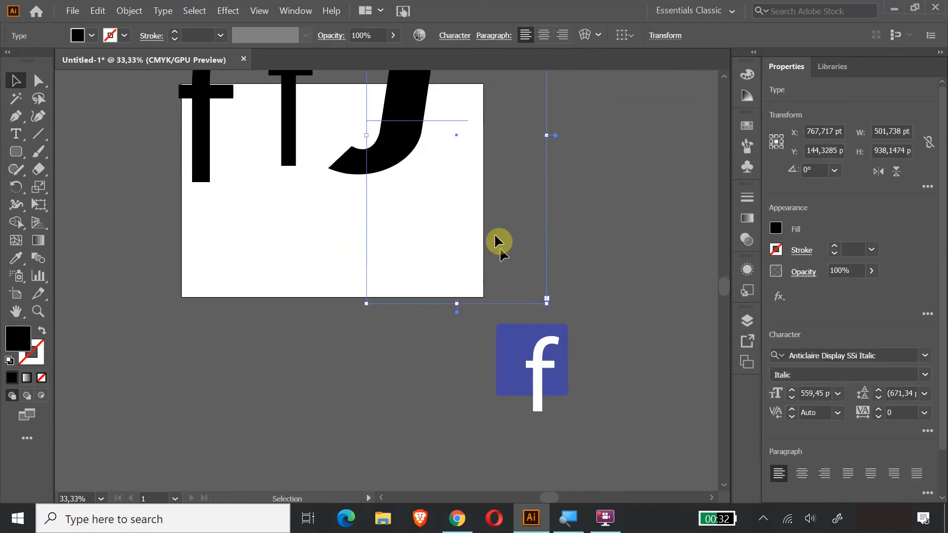
scroll(402, 166, up, 1)
key(Delete)
Select the blue square and outlined "f" together and cut the letter out of the square with Pathfinder Minus Front
scroll(568, 276, down, 3)
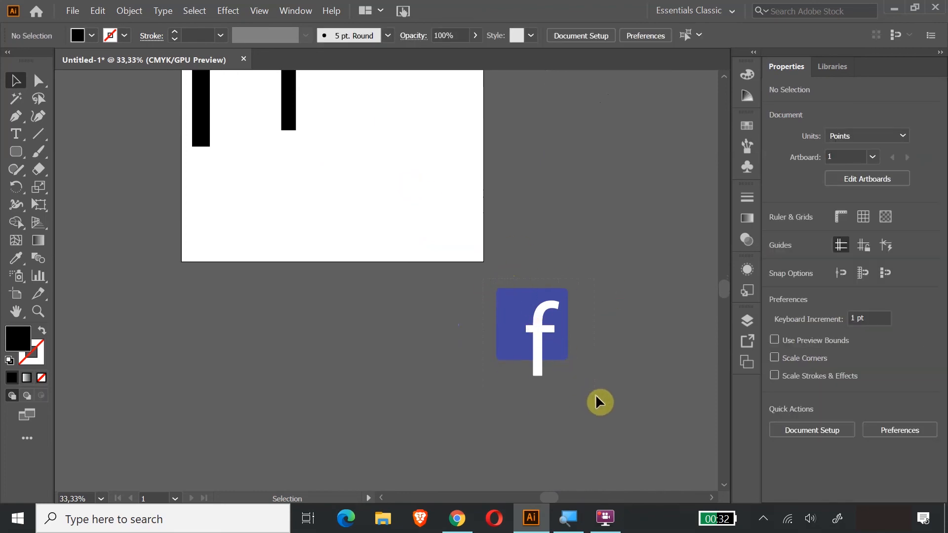
drag(595, 396, 600, 402)
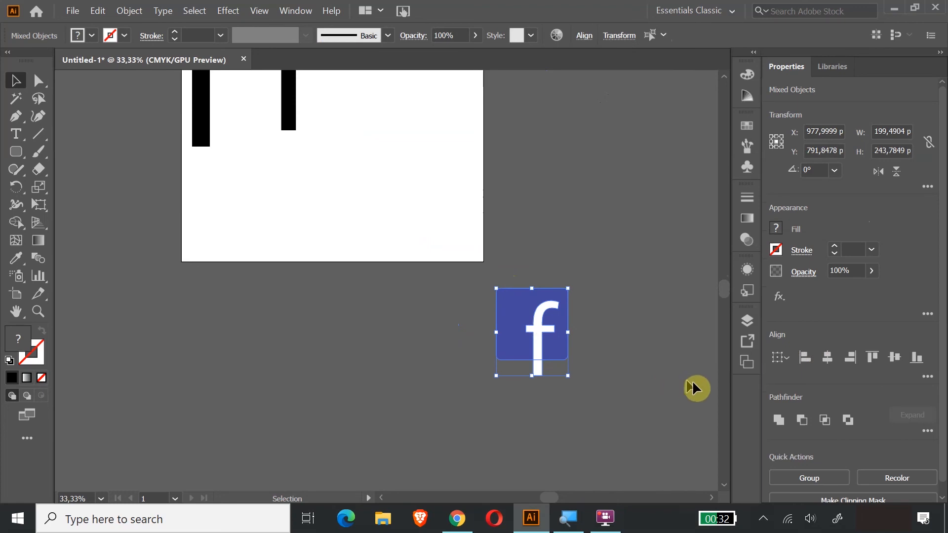
click(802, 420)
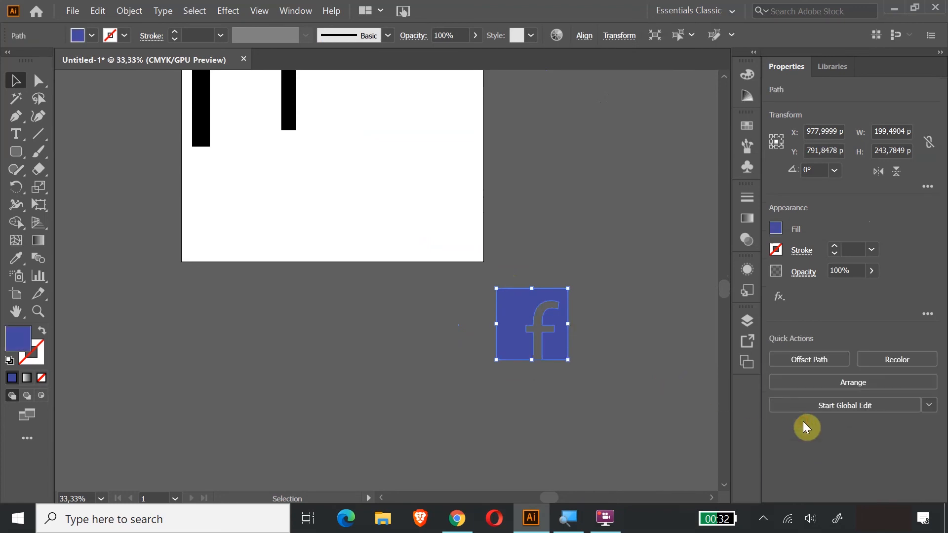
Move the blue icon with the cut-out "f" onto the artboard's lower left area
click(635, 389)
drag(550, 356, 265, 242)
click(382, 300)
scroll(363, 372, up, 3)
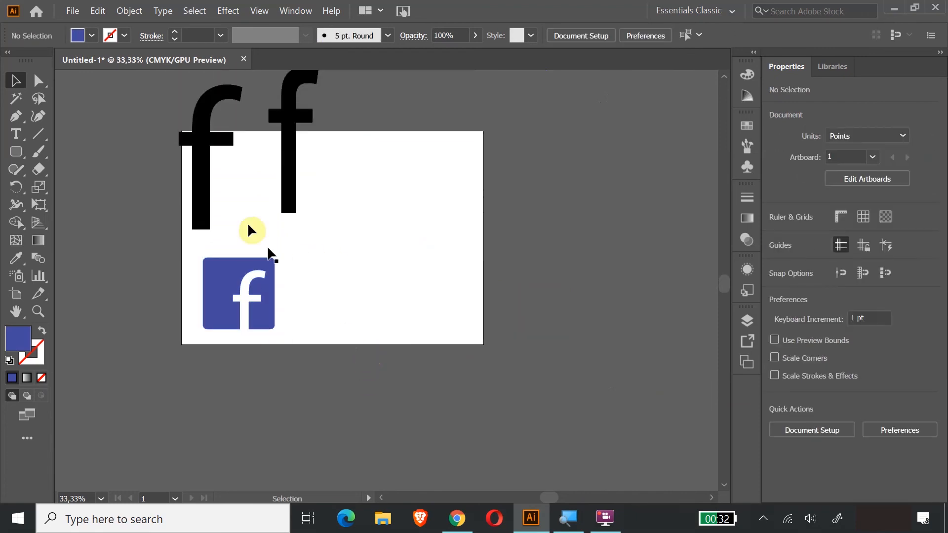
Replace the leftmost black "f" with the letter "t"
click(211, 164)
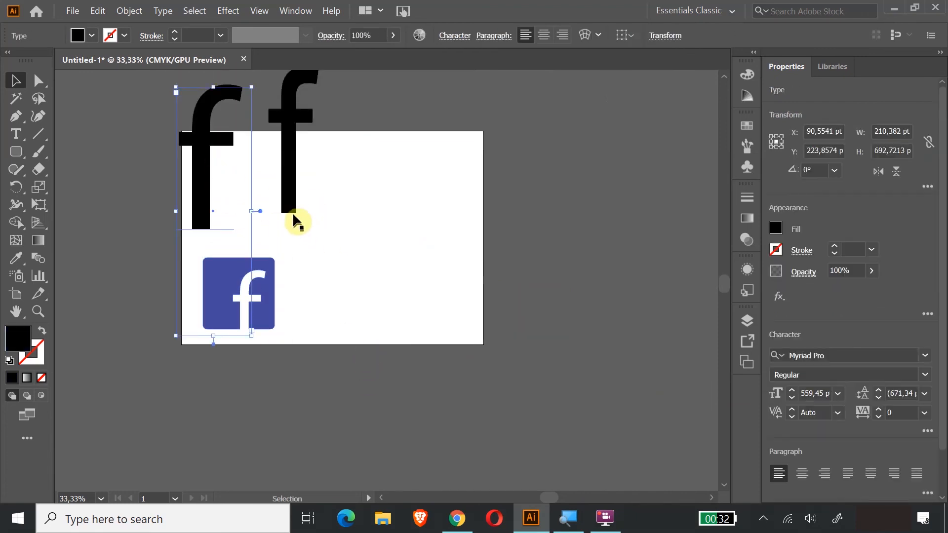
double_click(216, 192)
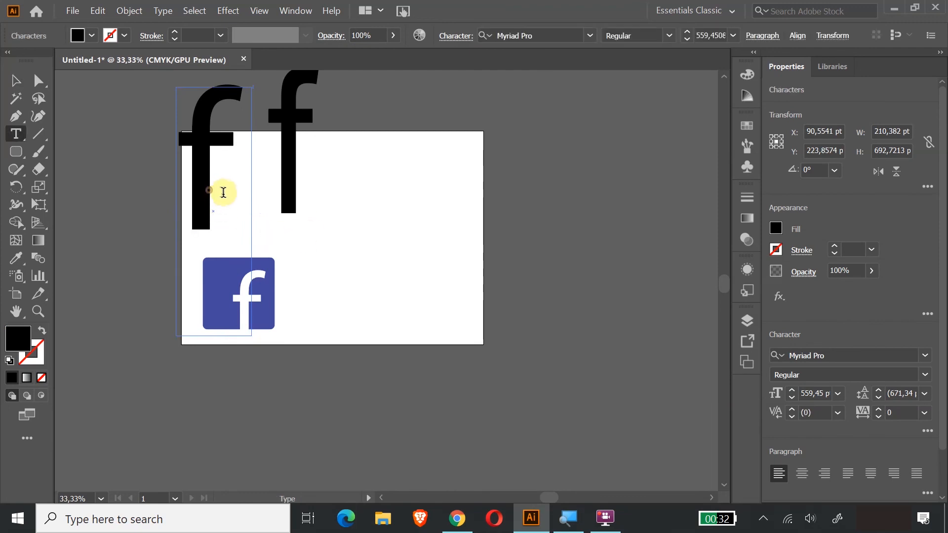
drag(226, 192, 184, 184)
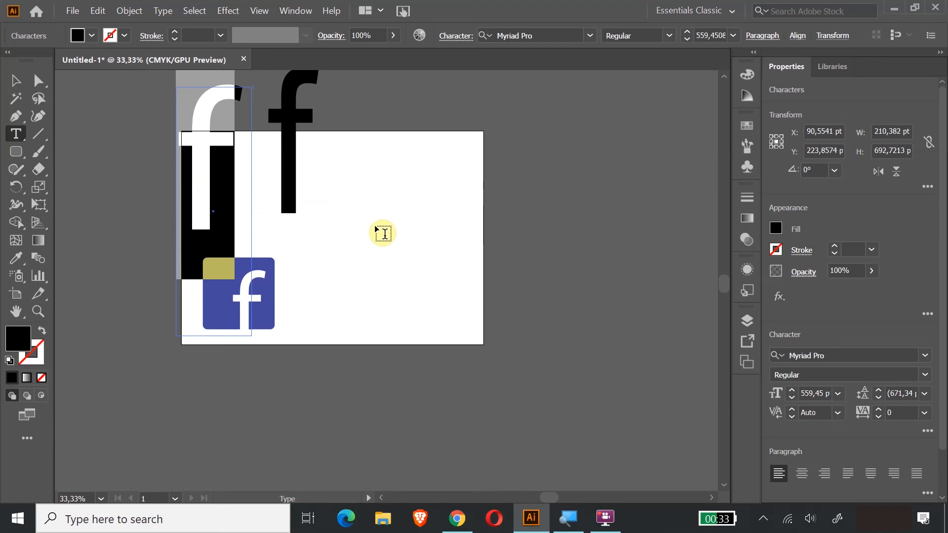
text(t)
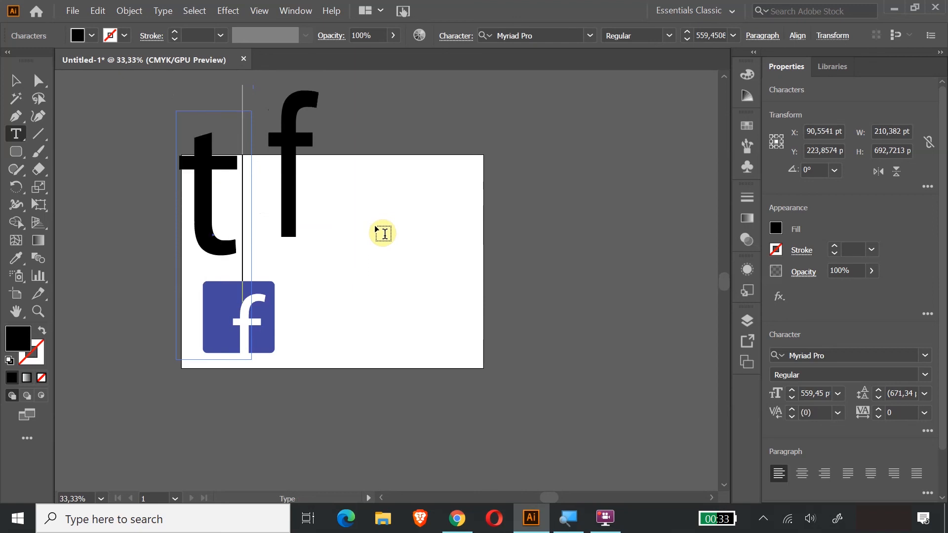
Try other typefaces from the font list on the black "t"
drag(240, 227, 183, 215)
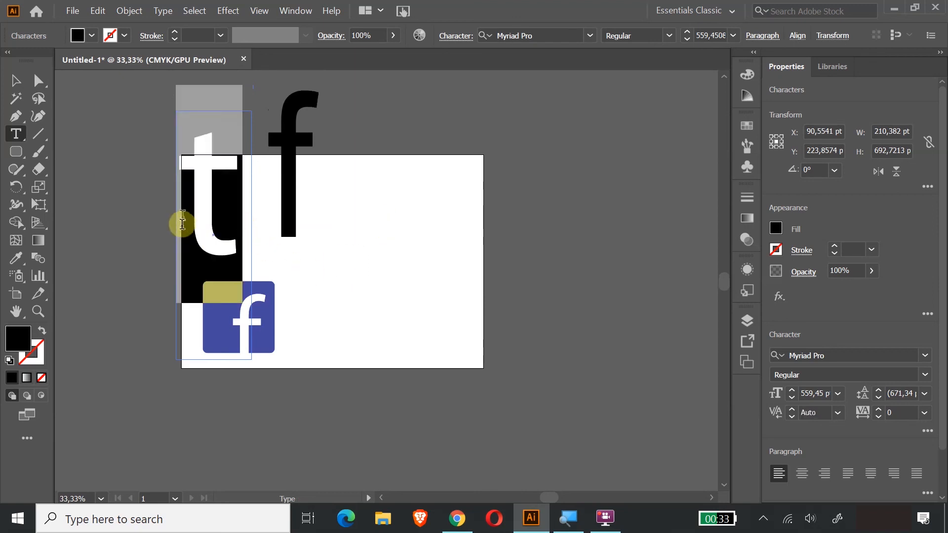
right_click(200, 174)
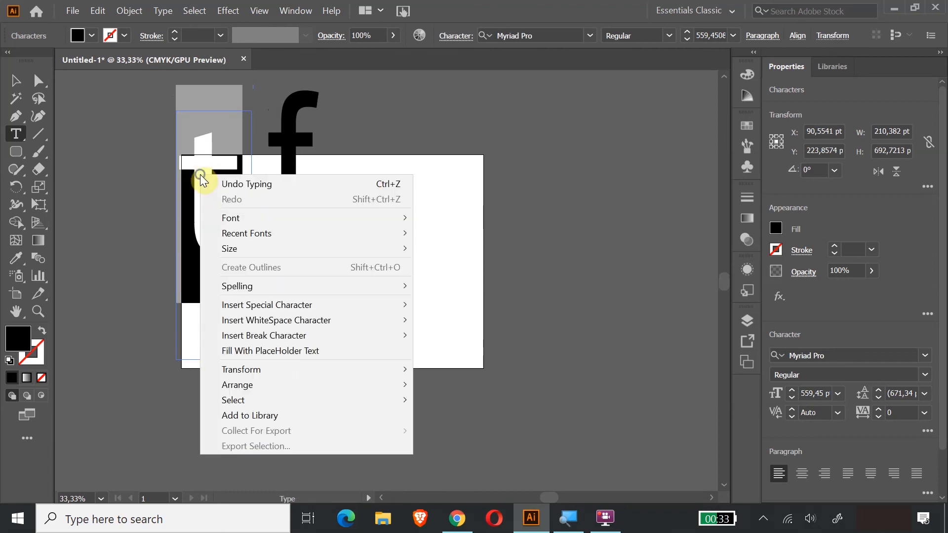
mouse_move(220, 218)
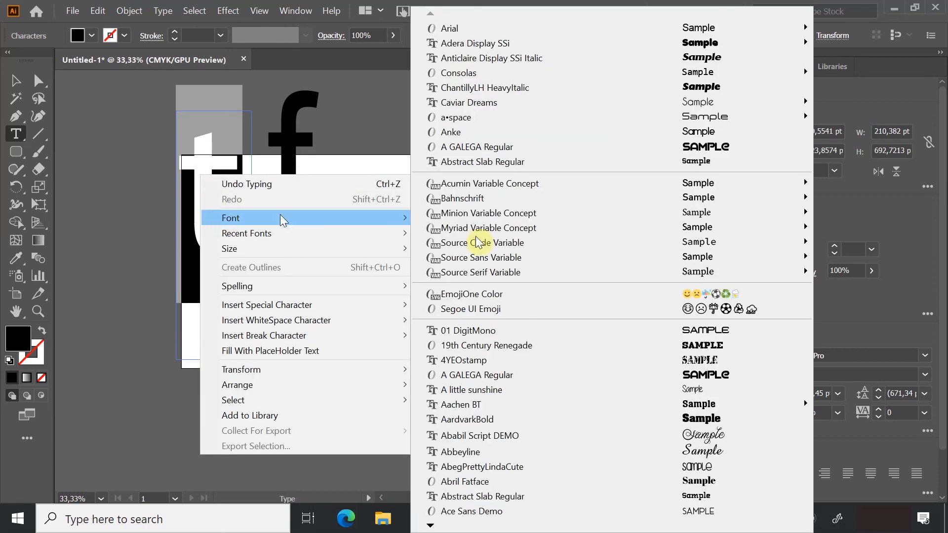
mouse_move(712, 185)
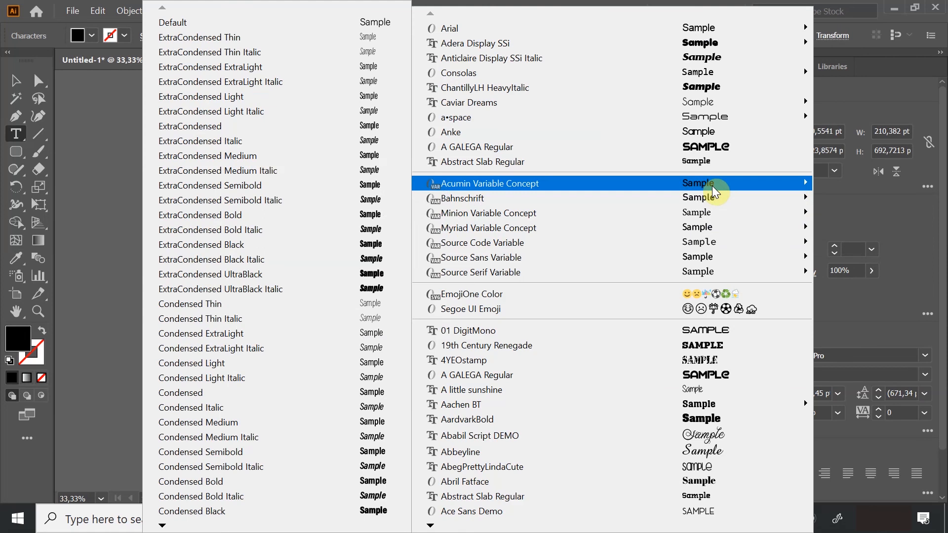
mouse_move(429, 526)
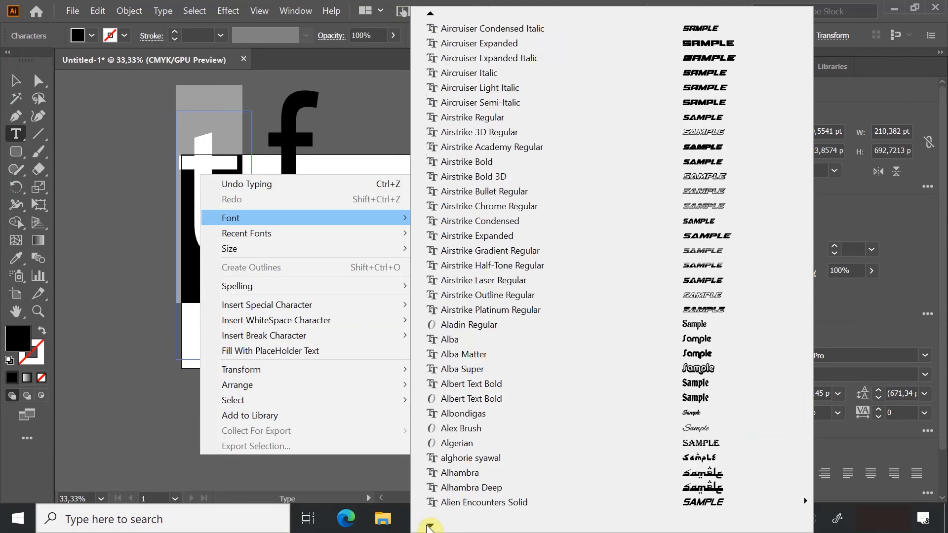
click(774, 467)
right_click(210, 188)
mouse_move(237, 232)
mouse_move(439, 525)
click(469, 486)
Place the Arial Narrow letter over the artboard's upper right edge as a "t" and remove the other black letter
click(16, 80)
drag(290, 154, 480, 142)
click(254, 239)
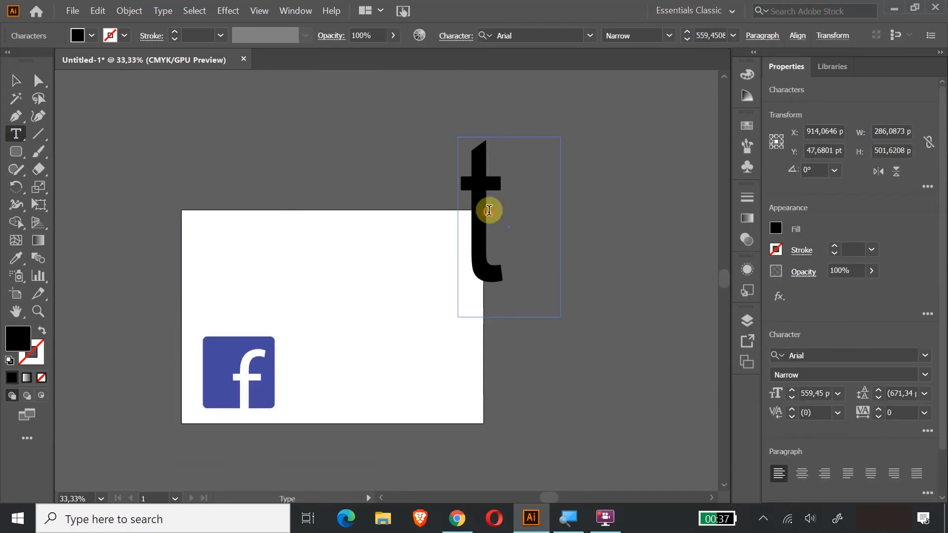
Try the Beast Machines Normal and Colonna MT fonts on the remaining "t"
right_click(487, 208)
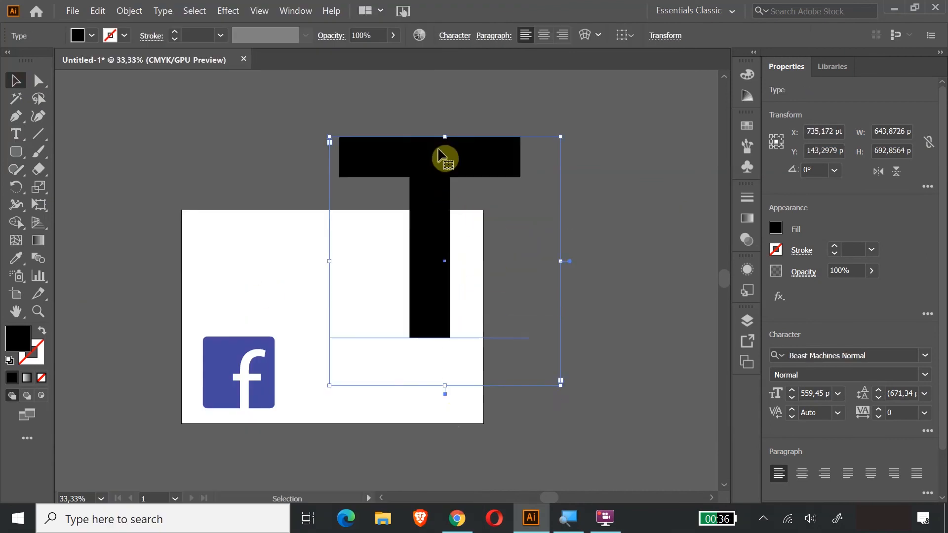
right_click(472, 194)
mouse_move(94, 525)
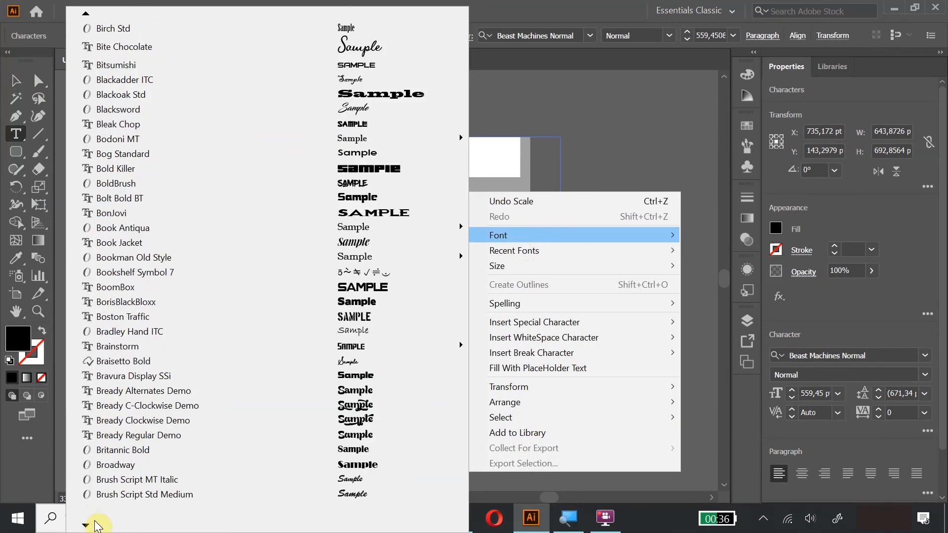
click(499, 351)
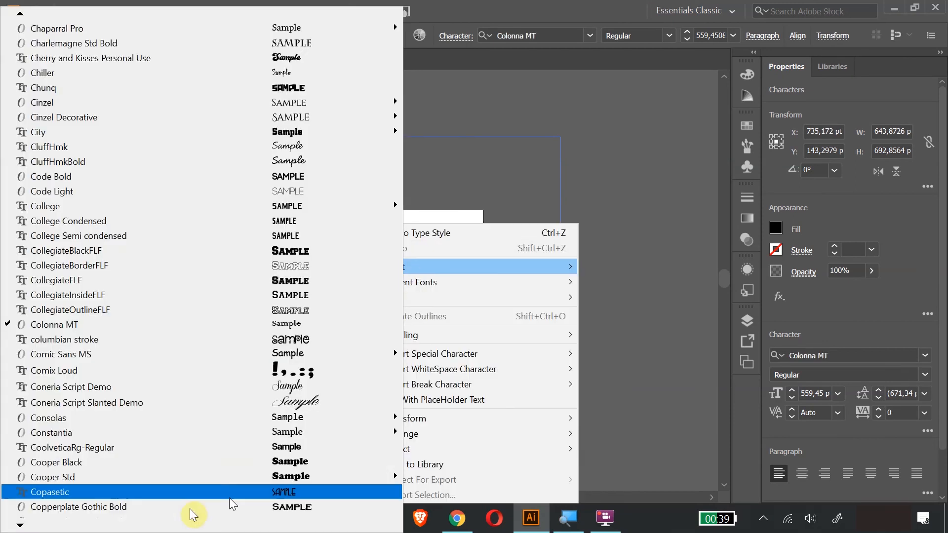
Change the "t" to the Ebrima font in the Regular style
mouse_move(19, 527)
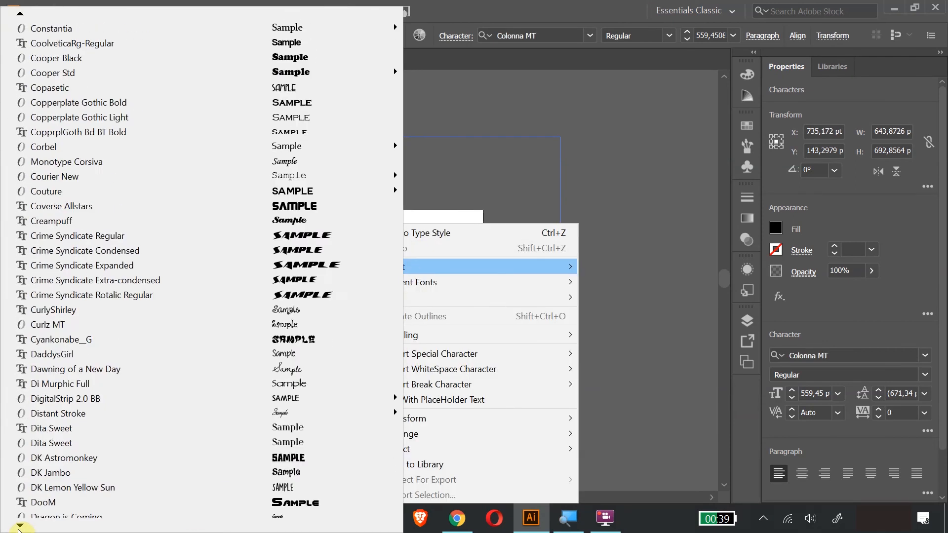
click(288, 297)
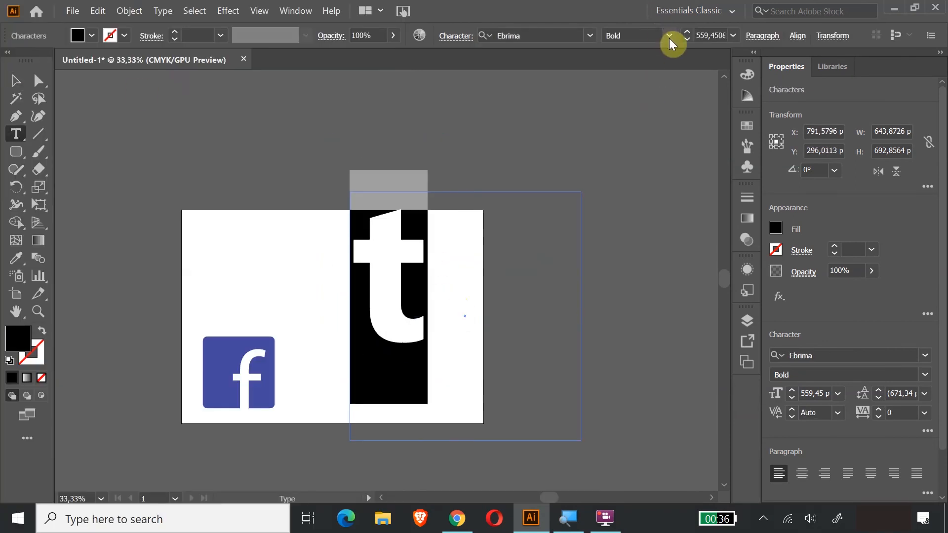
click(670, 36)
click(659, 53)
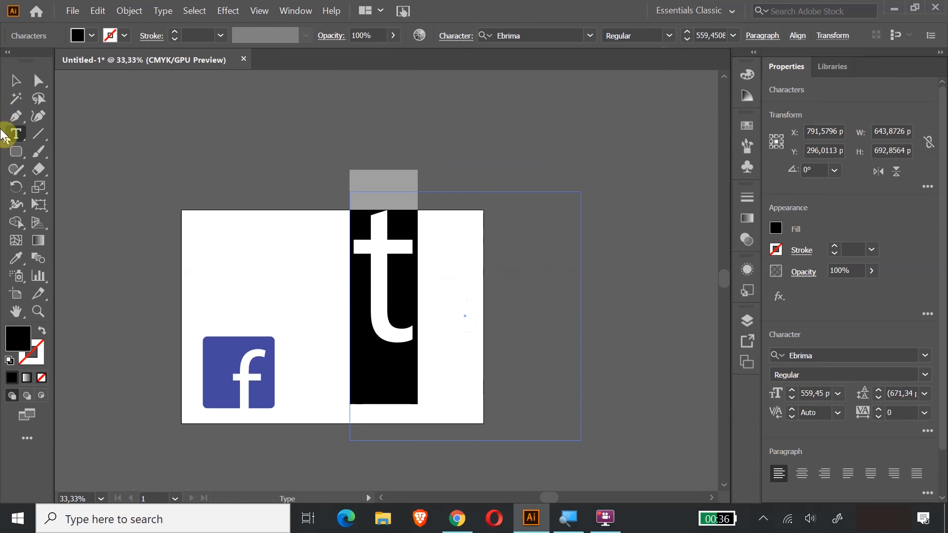
Move the "t" to the artboard's right edge and shrink its text frame to about 288 by 458 pt
click(16, 85)
drag(383, 273, 446, 276)
drag(542, 448, 520, 364)
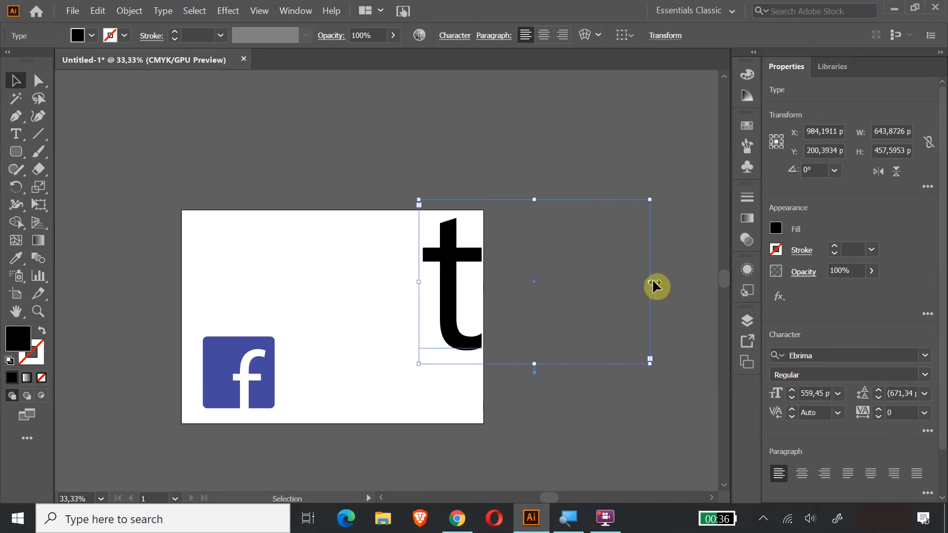
drag(652, 281, 525, 282)
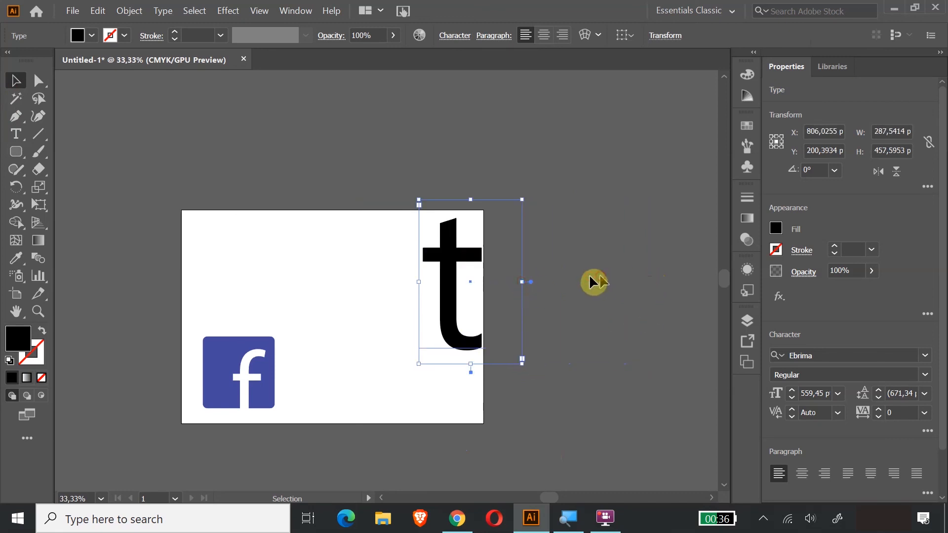
click(599, 274)
Draw a black rounded square about 227 pt per side in the artboard's upper middle, beside the "t"
click(17, 153)
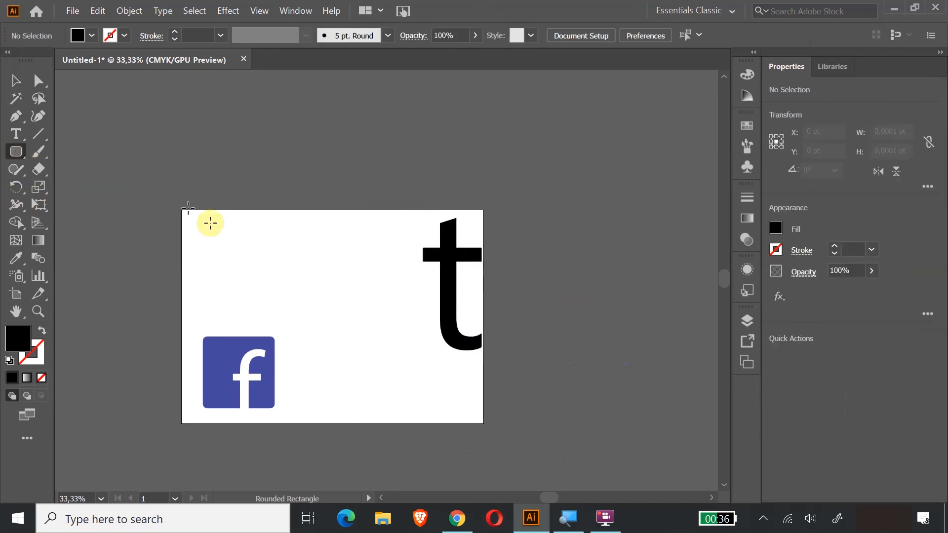
drag(304, 241, 333, 316)
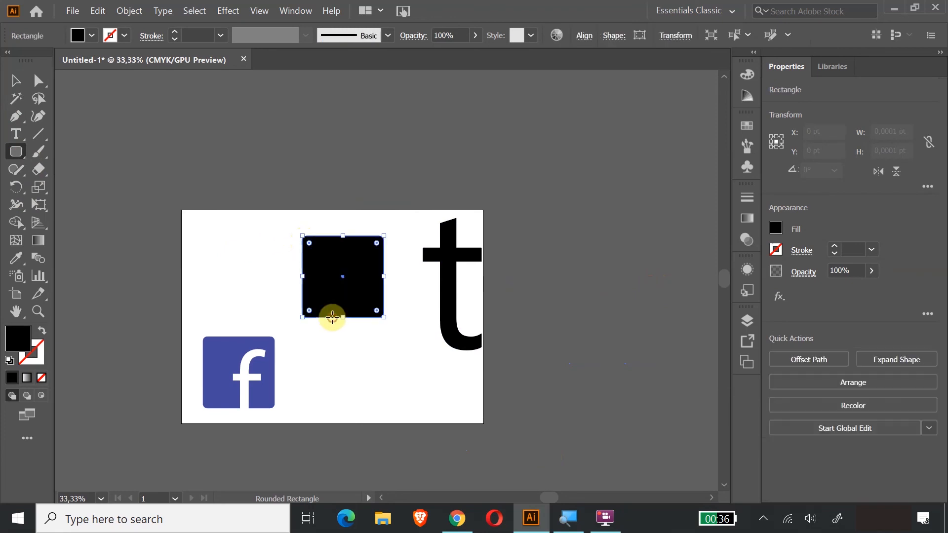
click(15, 81)
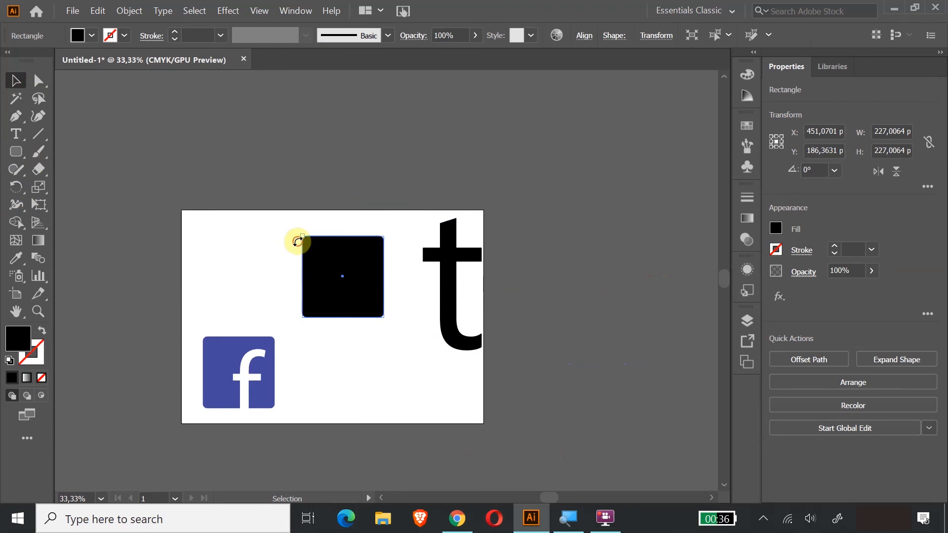
click(331, 274)
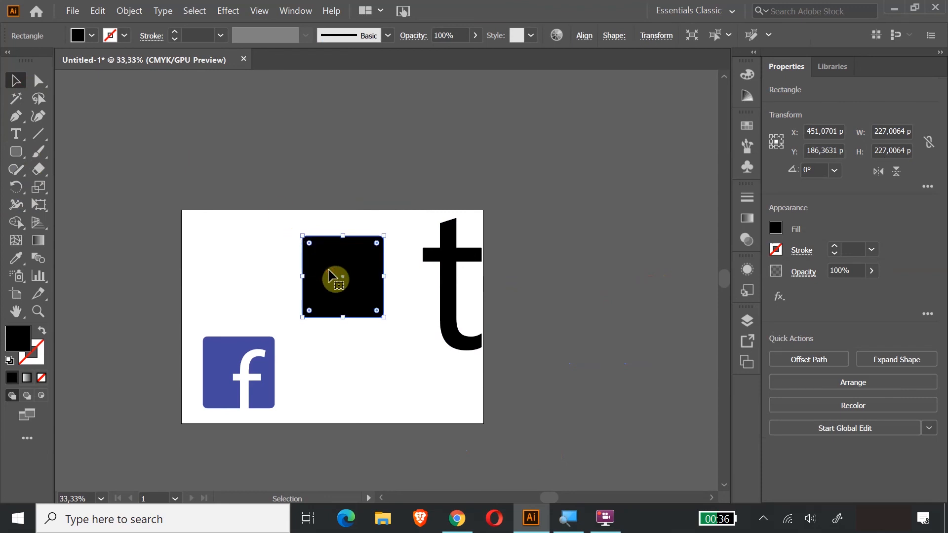
Fill the black rounded square with a light blue colour
double_click(18, 338)
click(232, 144)
mouse_move(181, 125)
mouse_down()
mouse_move(184, 93)
mouse_move(194, 93)
mouse_up()
drag(242, 142, 241, 140)
drag(135, 93, 125, 74)
click(343, 59)
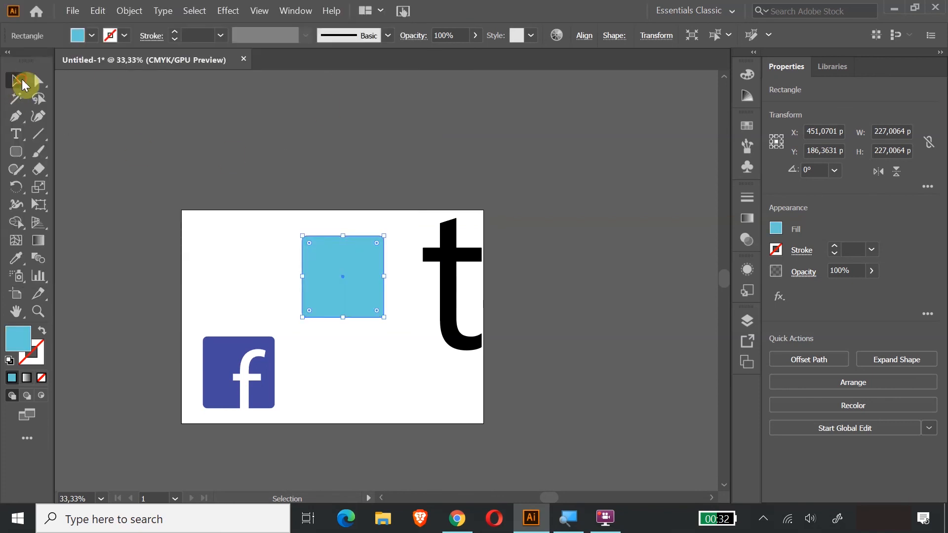
click(487, 195)
Set the rounded square's fill to the teal colour 1AA3AD
click(354, 275)
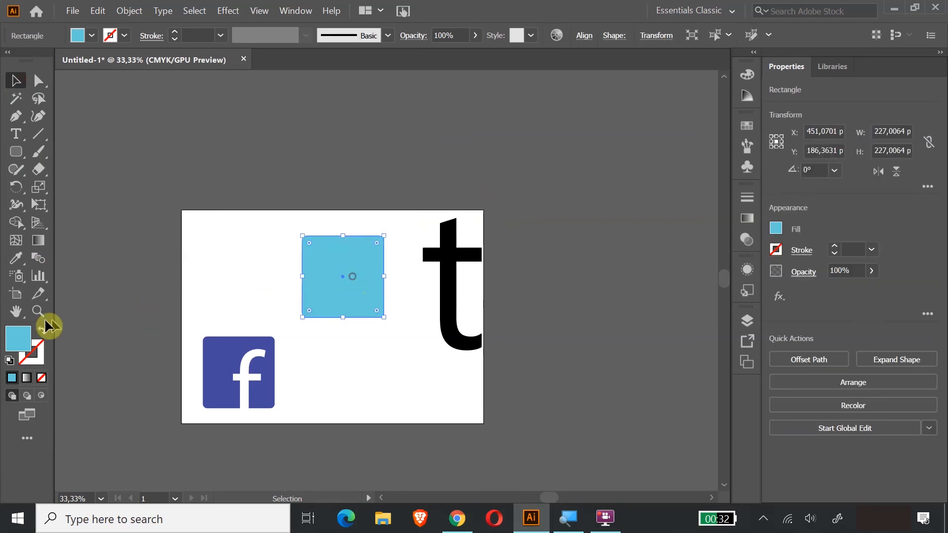
double_click(26, 338)
click(178, 115)
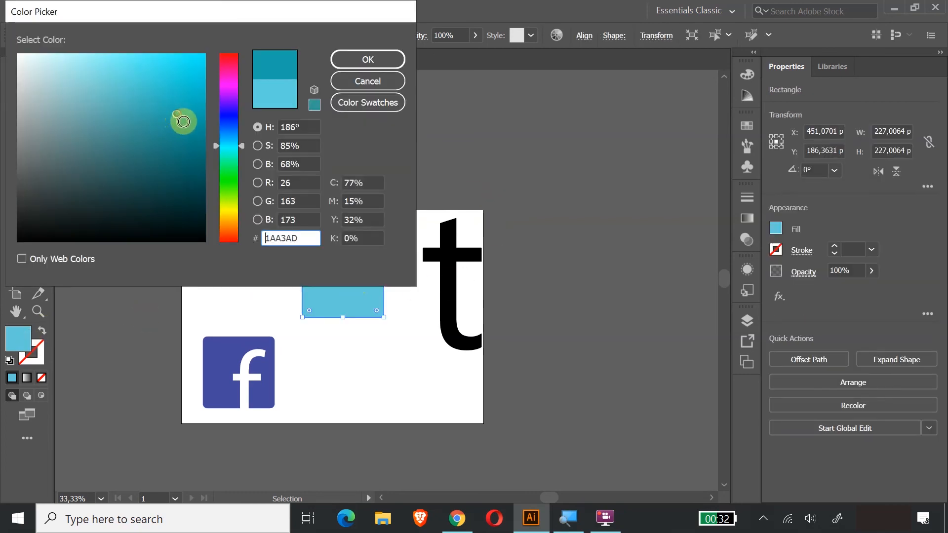
click(359, 61)
click(446, 204)
Move the black "t" onto the teal square and bring it to the front
click(452, 274)
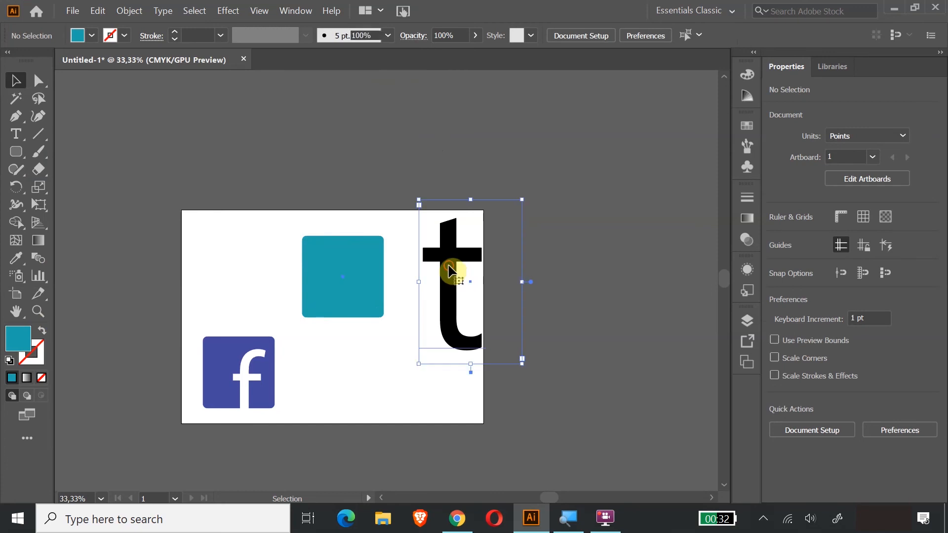
drag(450, 274, 351, 273)
right_click(360, 343)
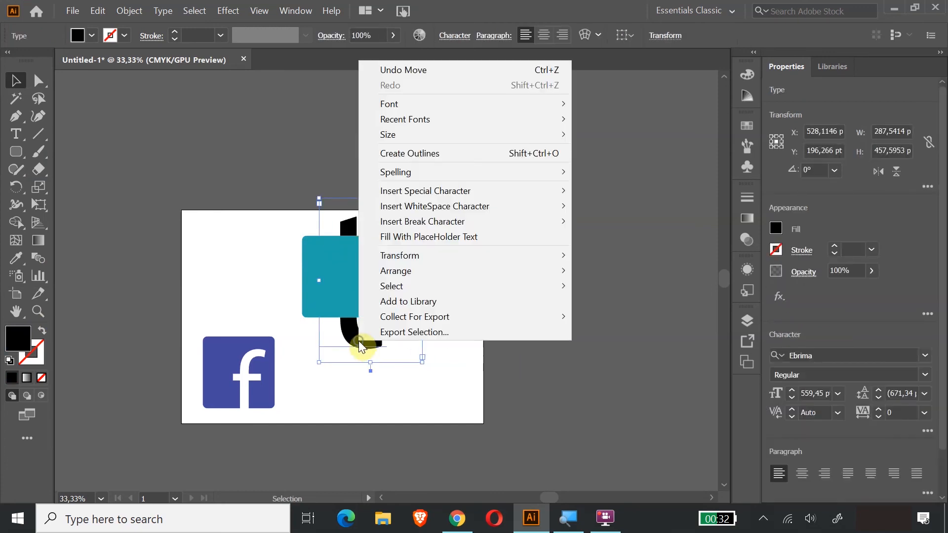
mouse_move(422, 271)
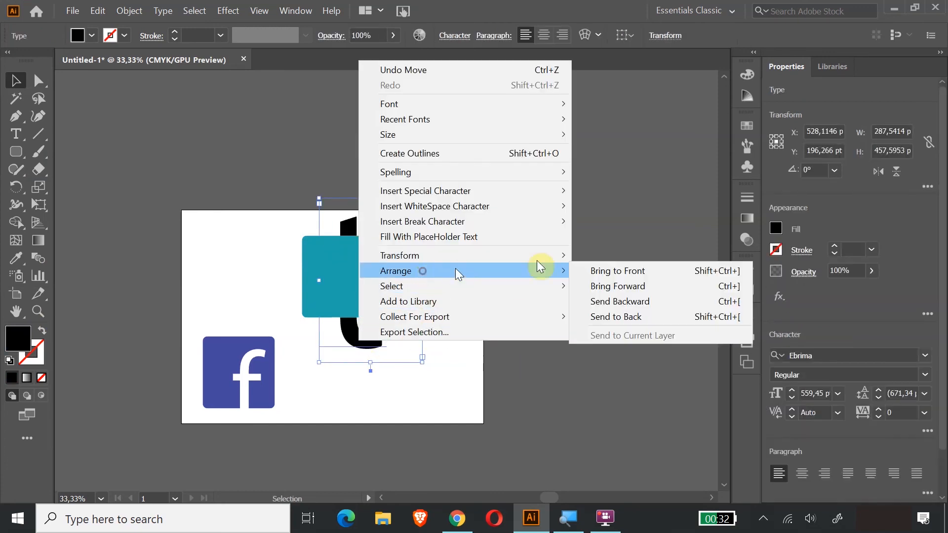
click(582, 271)
Move the "t" off the teal square to convert it to outlines, and place it back on the square
drag(355, 247, 482, 202)
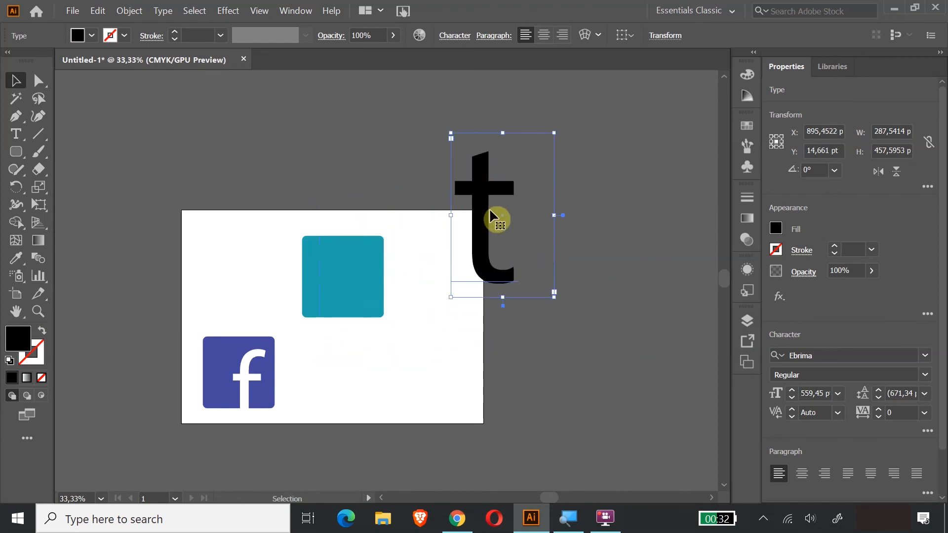
right_click(485, 207)
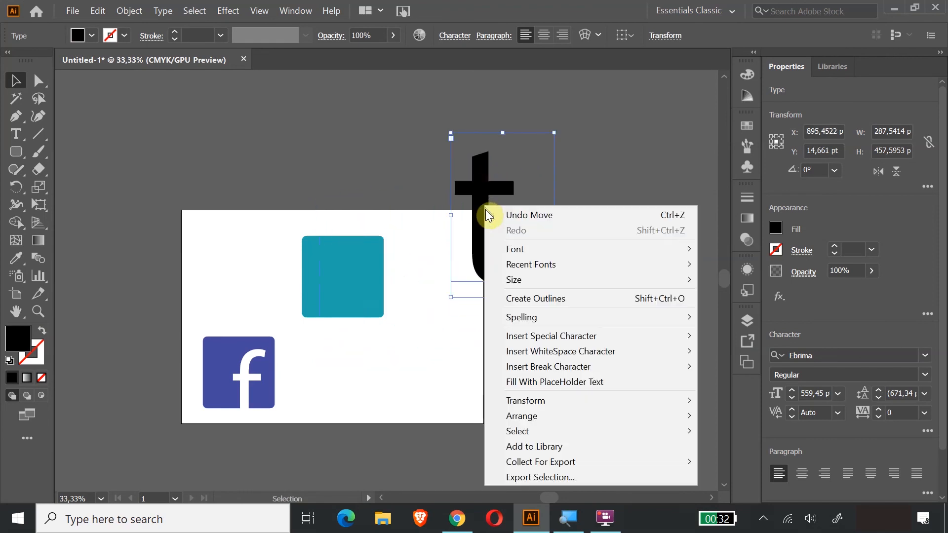
click(540, 298)
click(571, 252)
drag(488, 205, 355, 283)
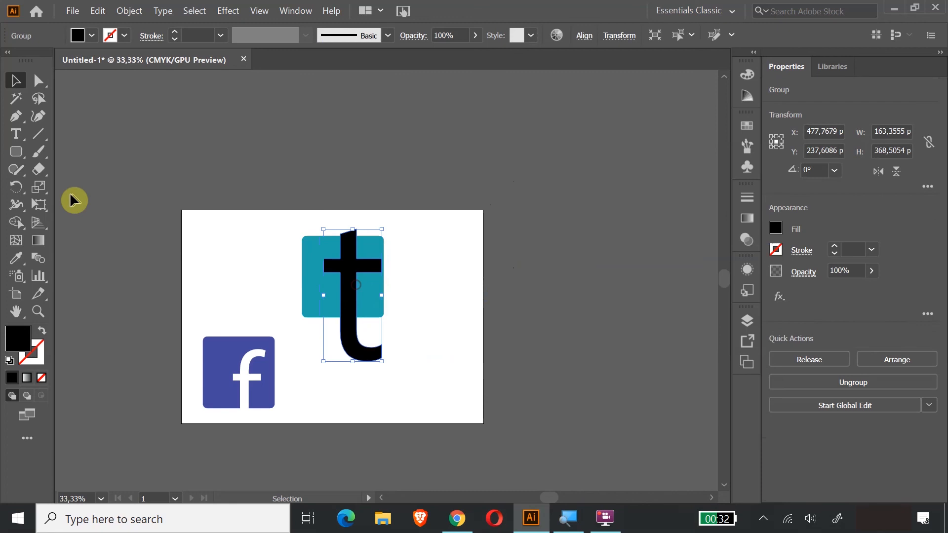
Scale the outlined "t" down with Free Transform to about 92 by 207 pt so it fits the teal square
click(39, 204)
drag(376, 356, 350, 318)
drag(347, 254, 374, 245)
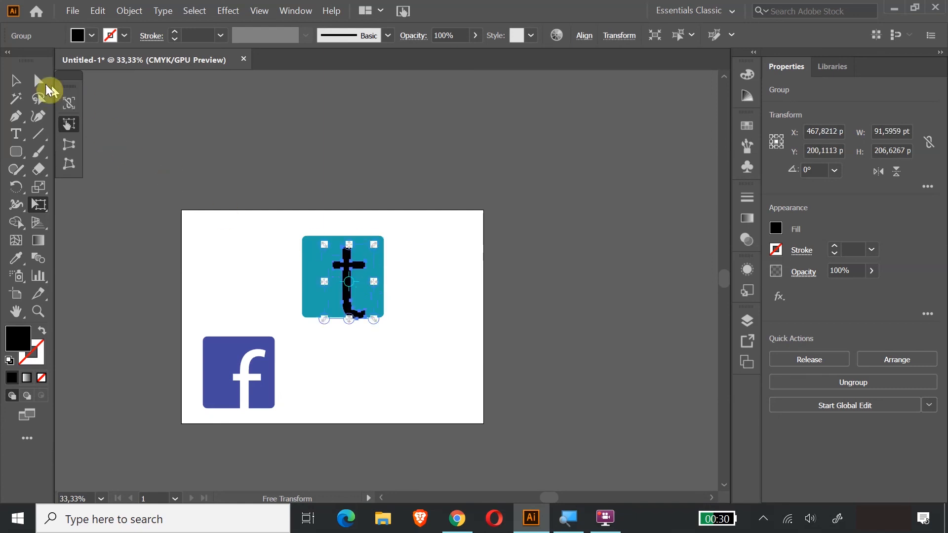
Select the "t" together with the teal square and cut the letter out of the square with Pathfinder Minus Front
click(14, 85)
click(386, 164)
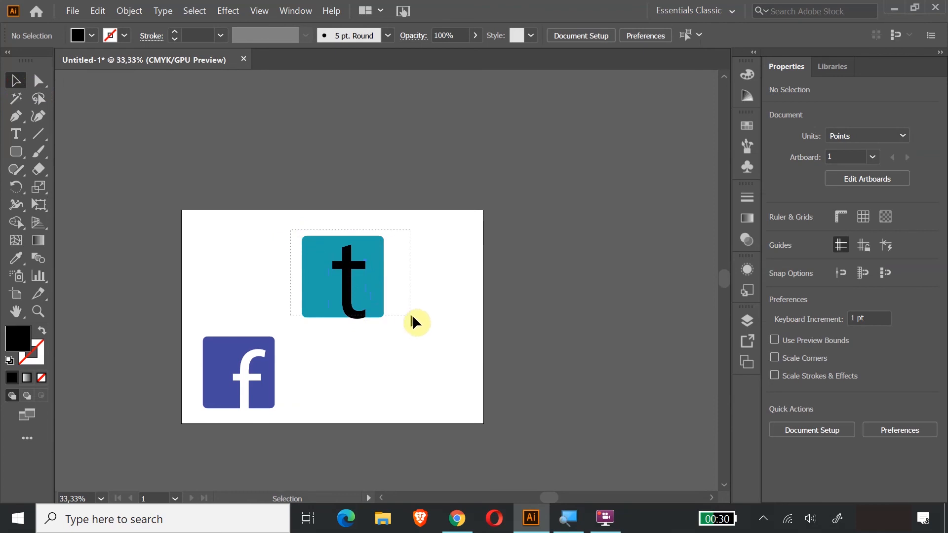
drag(398, 310, 413, 315)
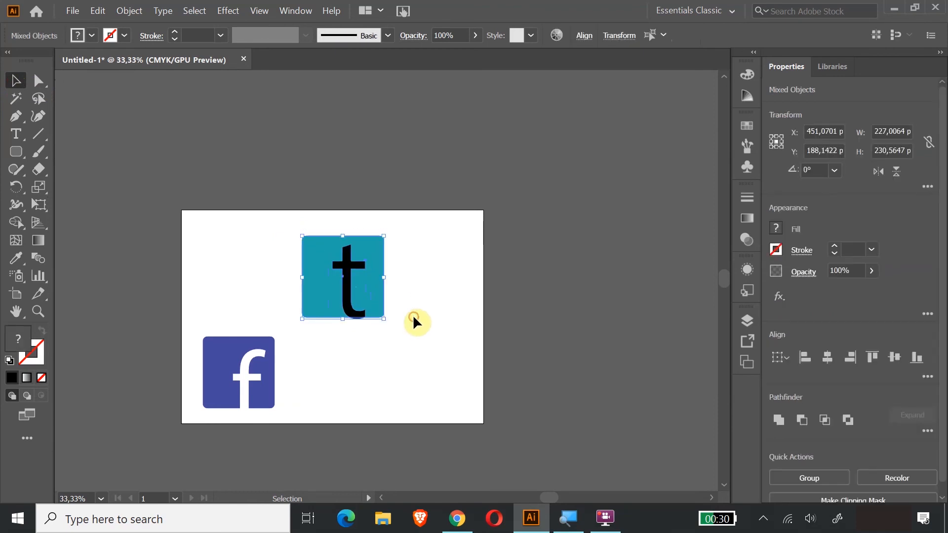
click(801, 420)
click(568, 253)
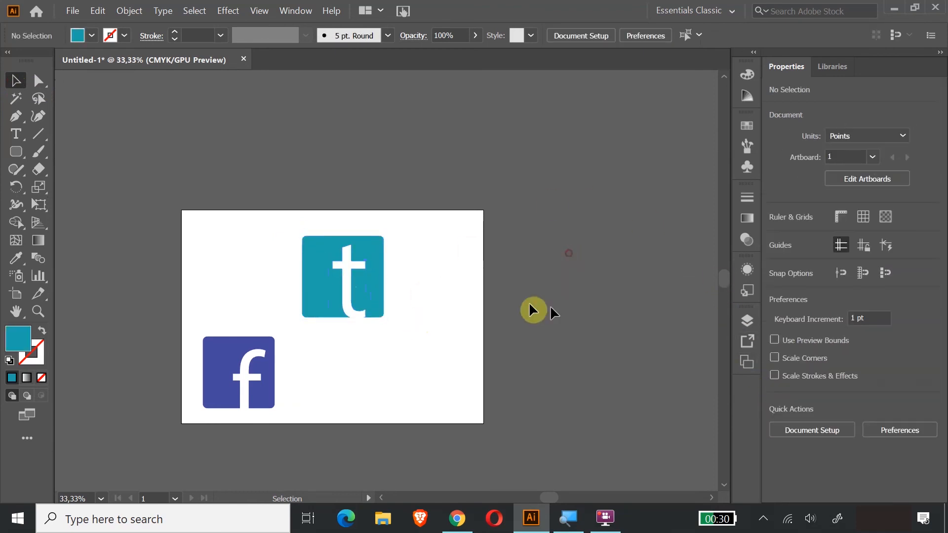
Scale the teal "t" icon down proportionally with Free Transform to about 197 by 197 pt
click(316, 266)
click(39, 205)
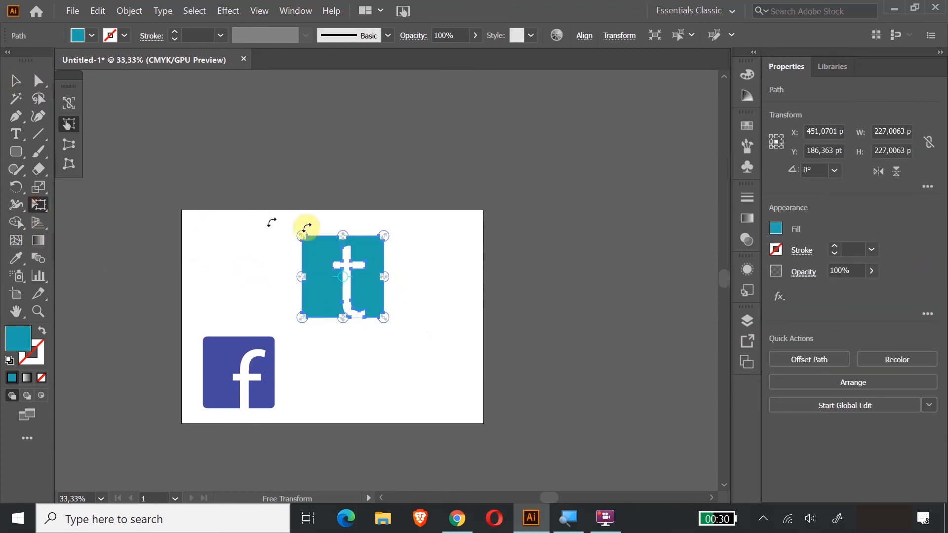
drag(382, 235, 372, 246)
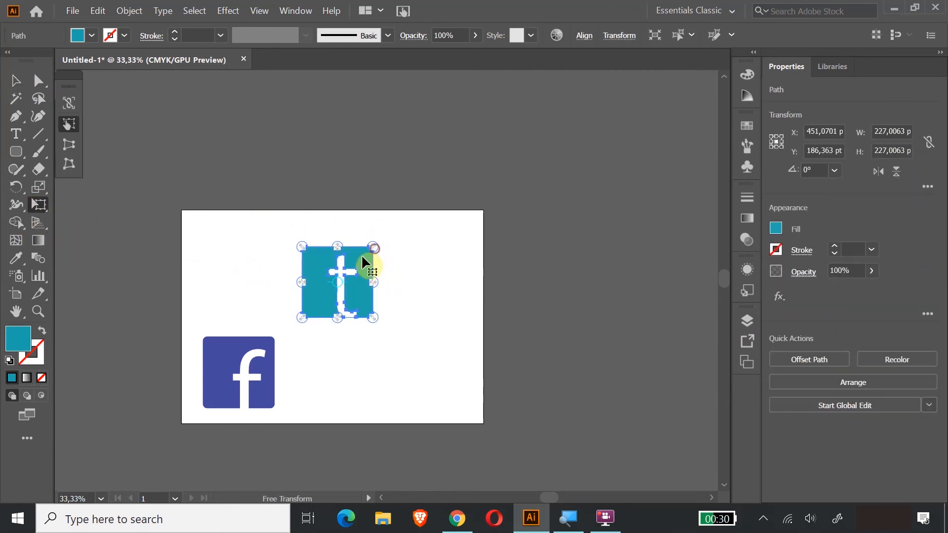
Place the teal "t" icon directly beside the blue "f" icon, shrink it to about 193 by 193 pt, and deselect it
click(15, 82)
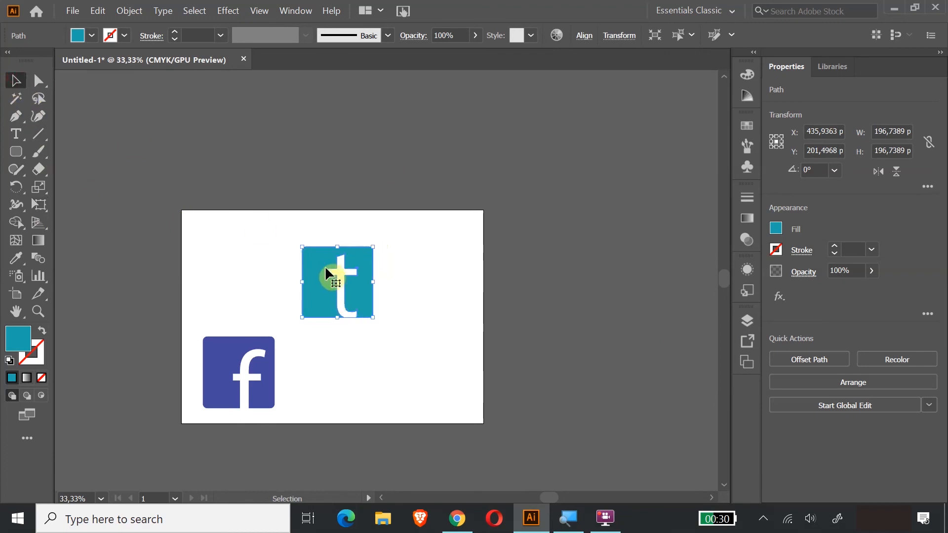
drag(305, 361, 305, 361)
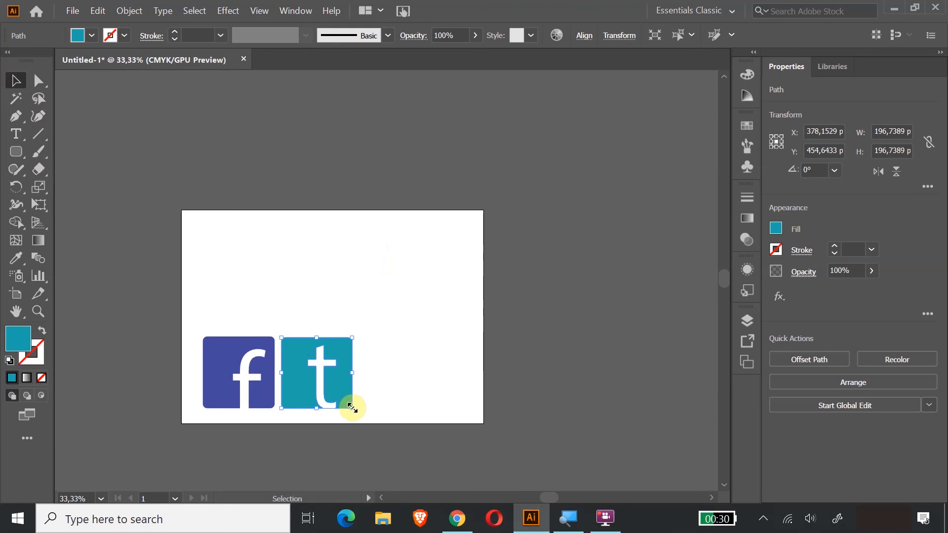
drag(355, 410, 353, 408)
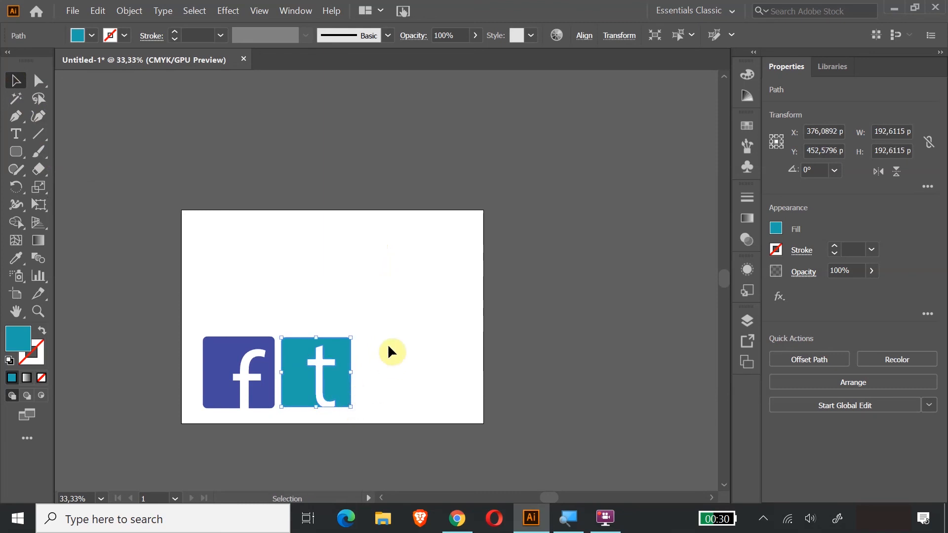
click(219, 204)
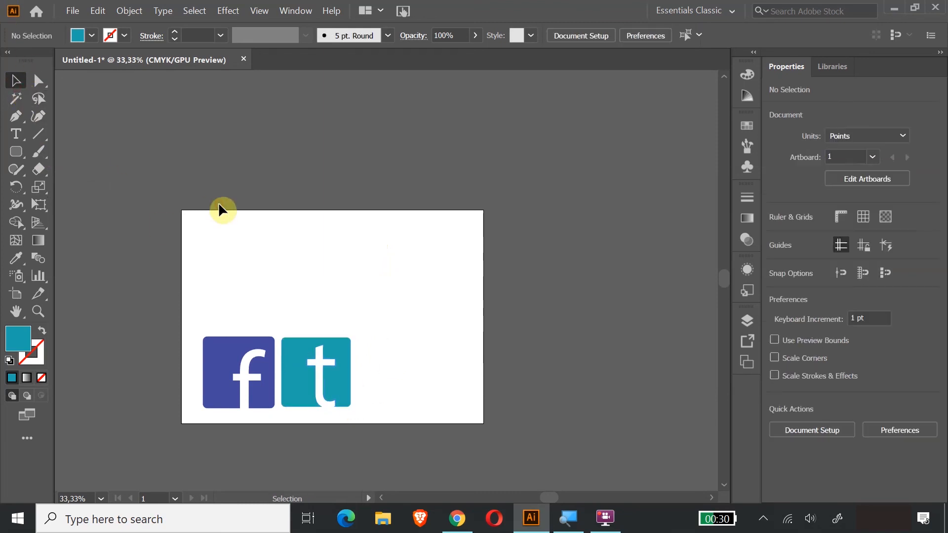